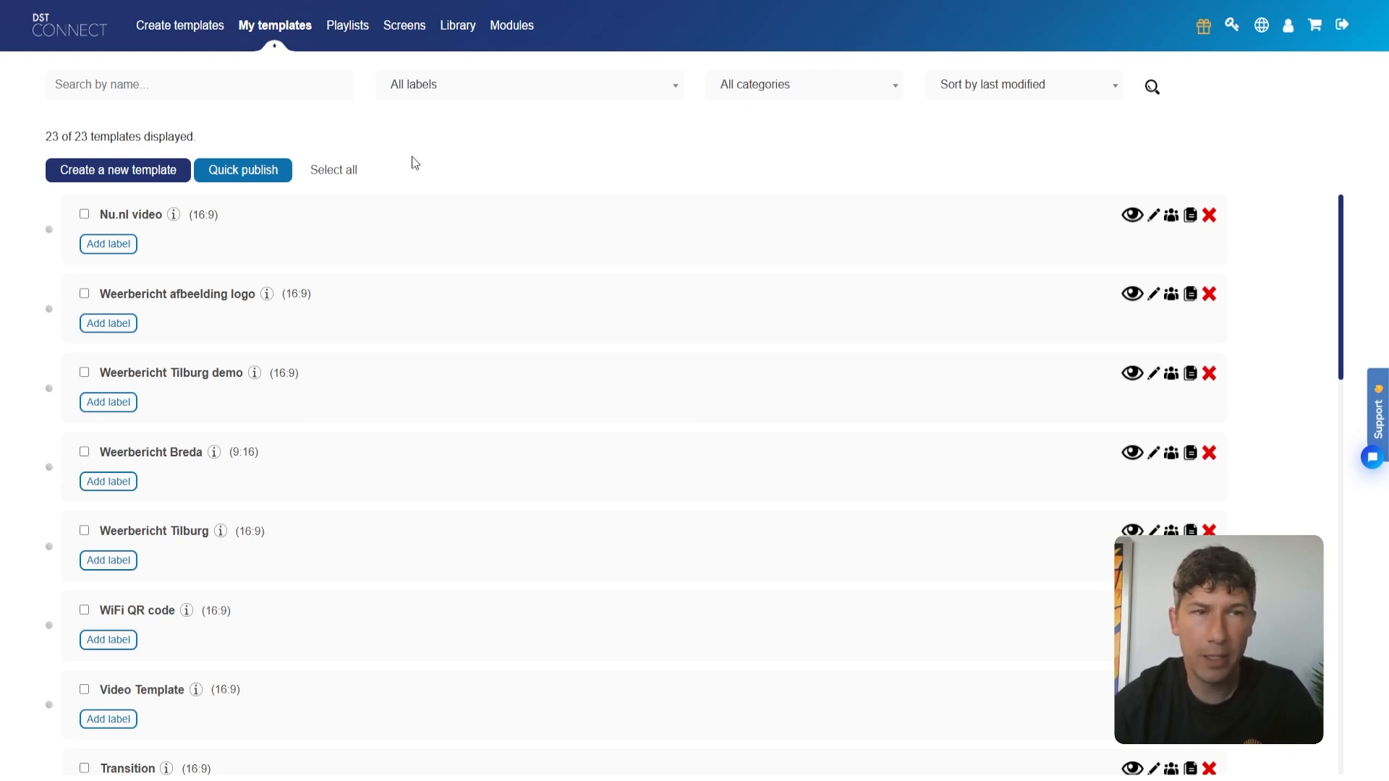
View the details of the Nu.nl video template and preview its content
{"action": "left_click_drag", "start_coordinate": [164, 215], "coordinate": [100, 214]}
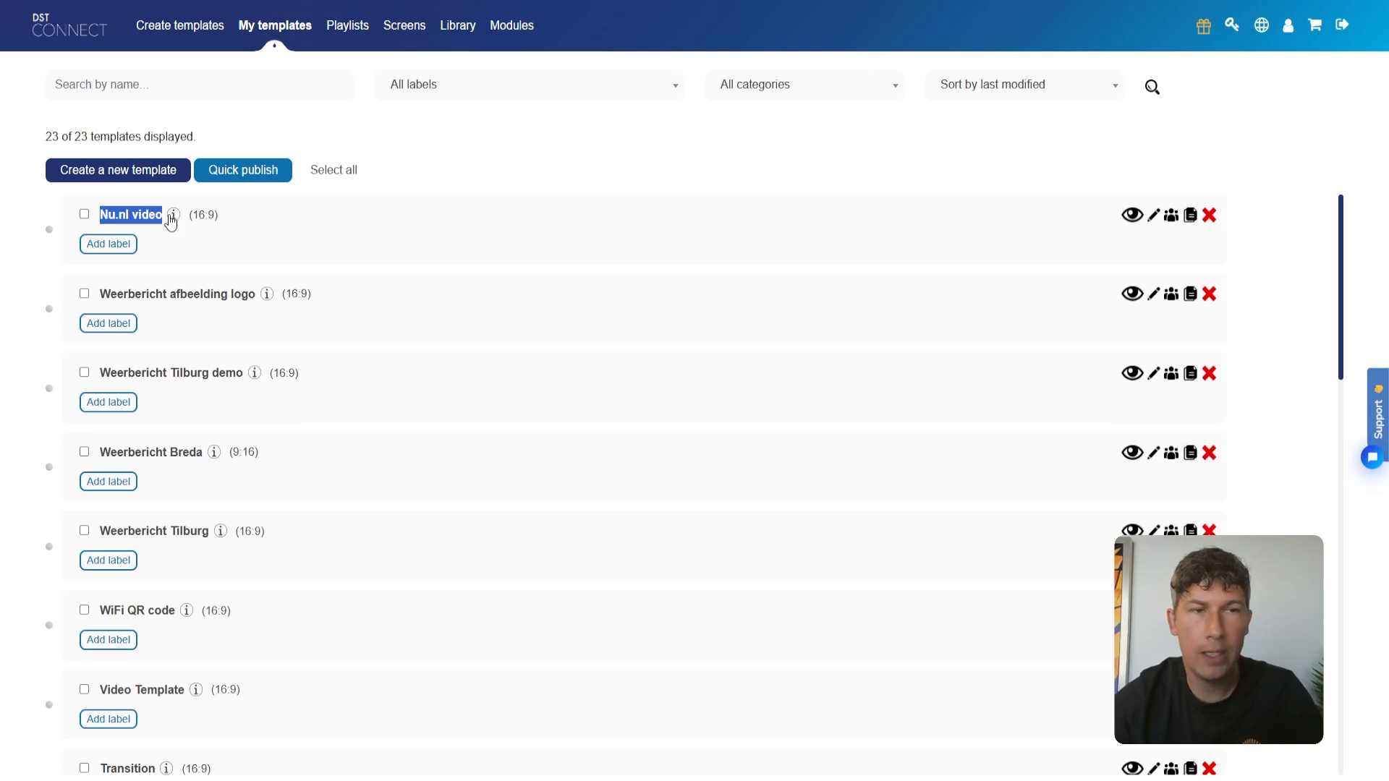
{"action": "mouse_move", "coordinate": [175, 222]}
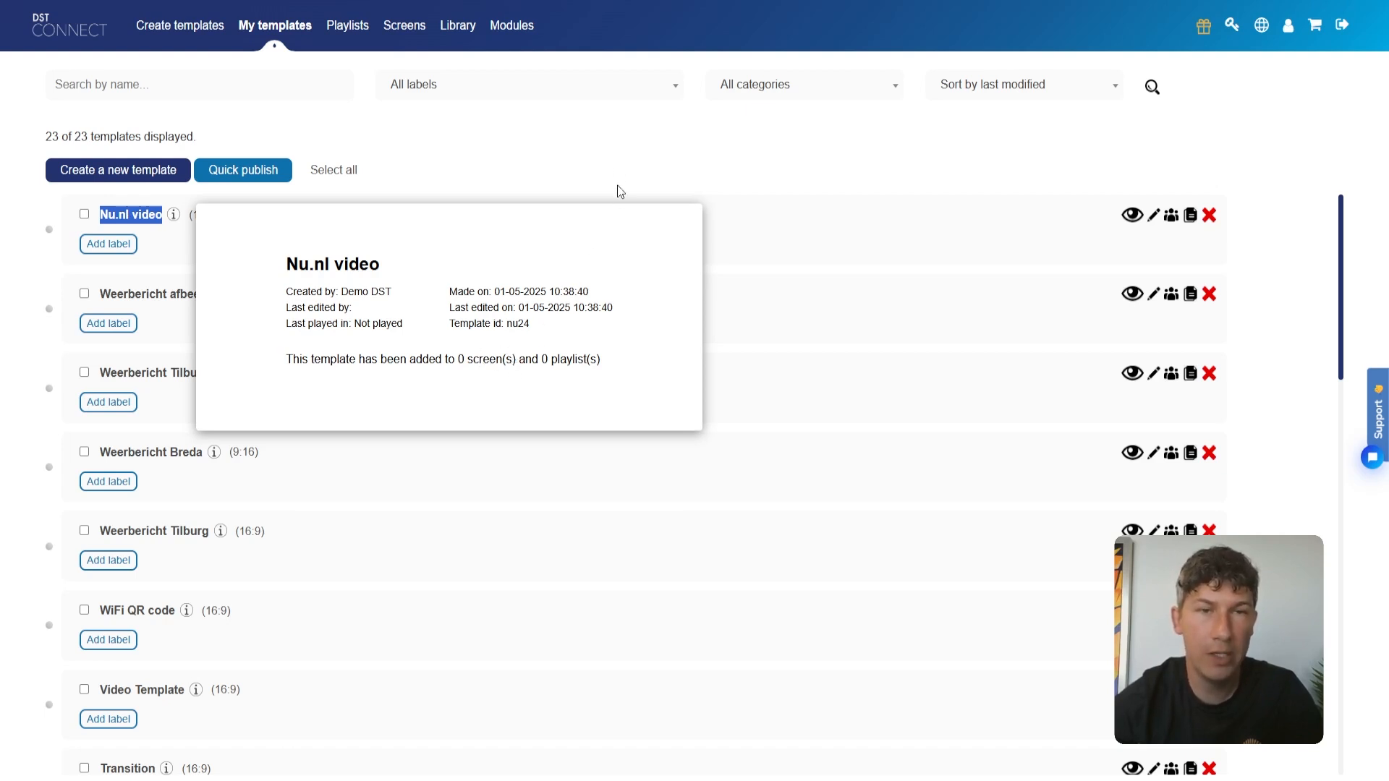
{"action": "left_click", "coordinate": [613, 159]}
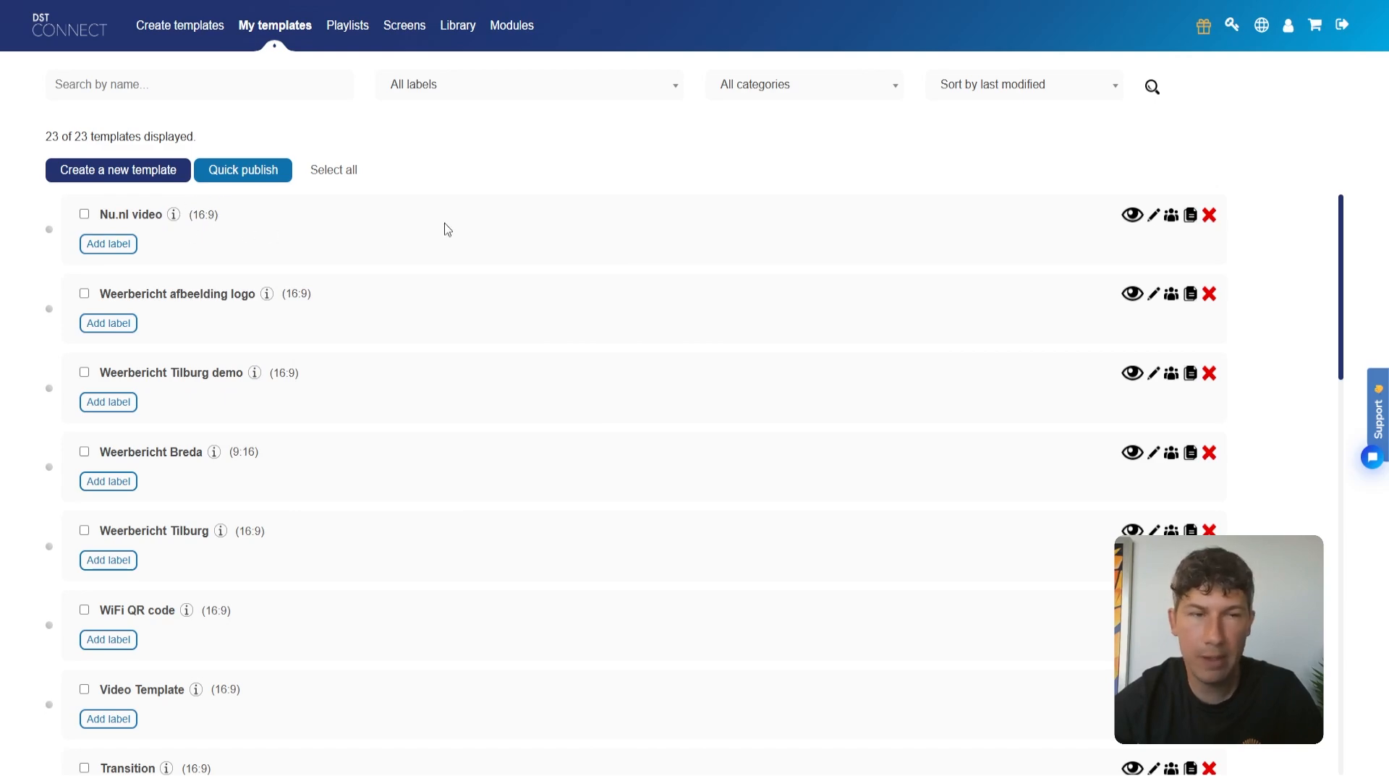
{"action": "left_click", "coordinate": [1130, 217]}
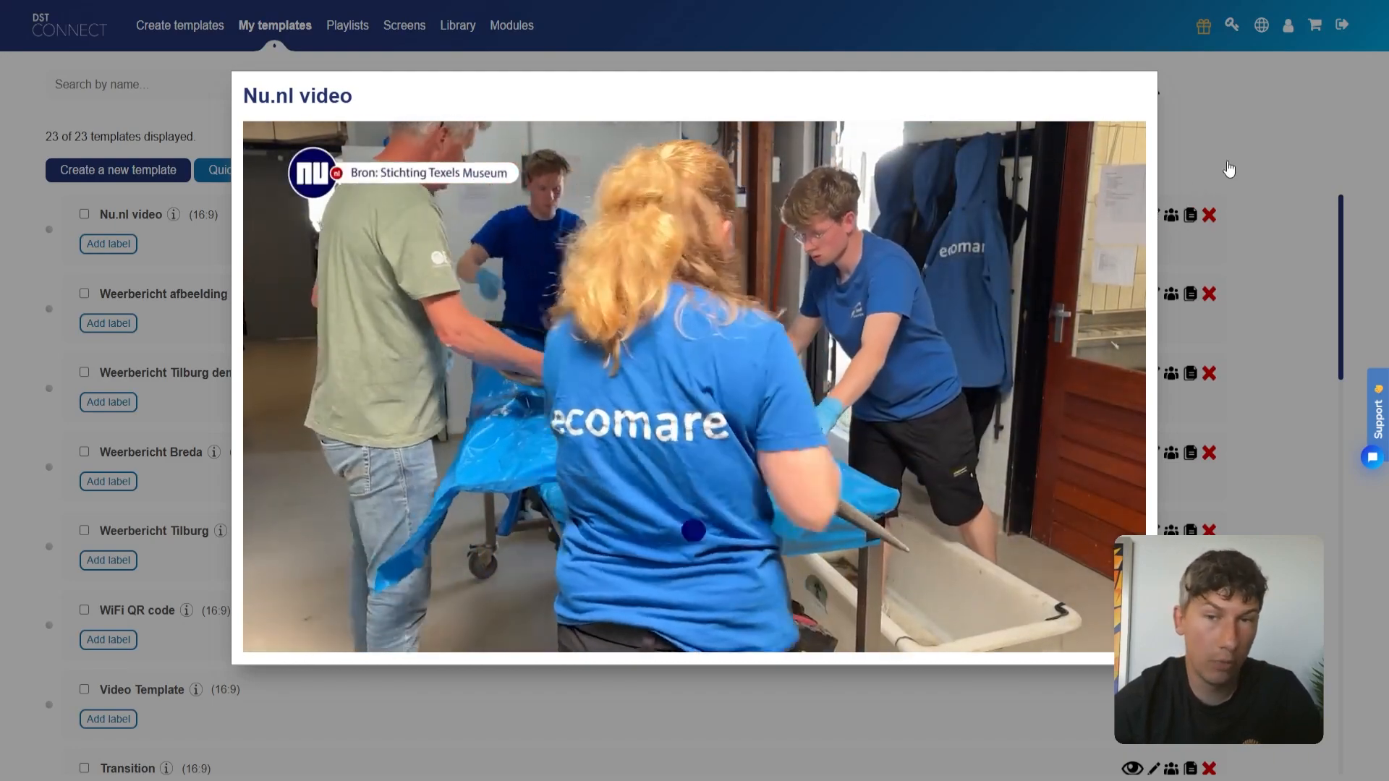
{"action": "left_click", "coordinate": [1228, 164]}
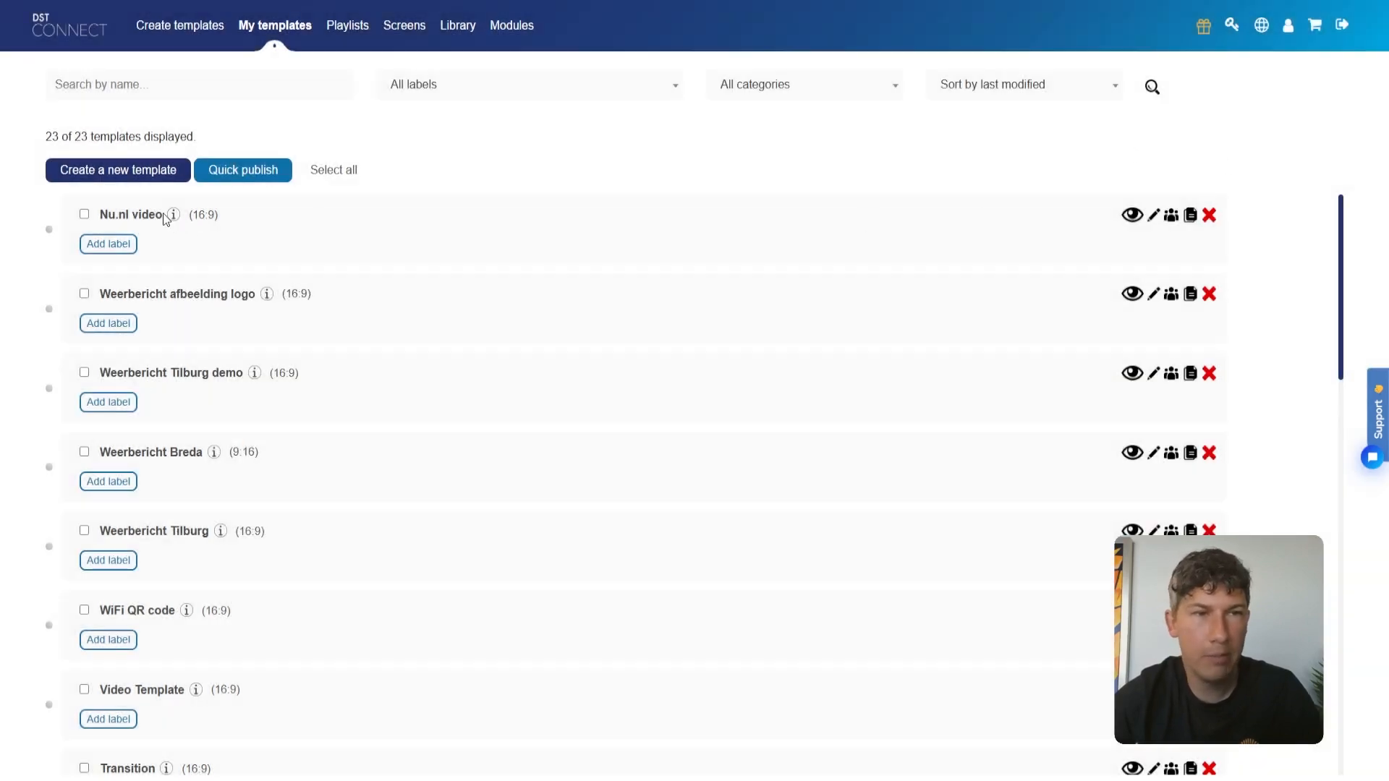
Check the subuser permissions of the Nu.nl video template and close the overview
{"action": "left_click_drag", "start_coordinate": [166, 215], "coordinate": [102, 214]}
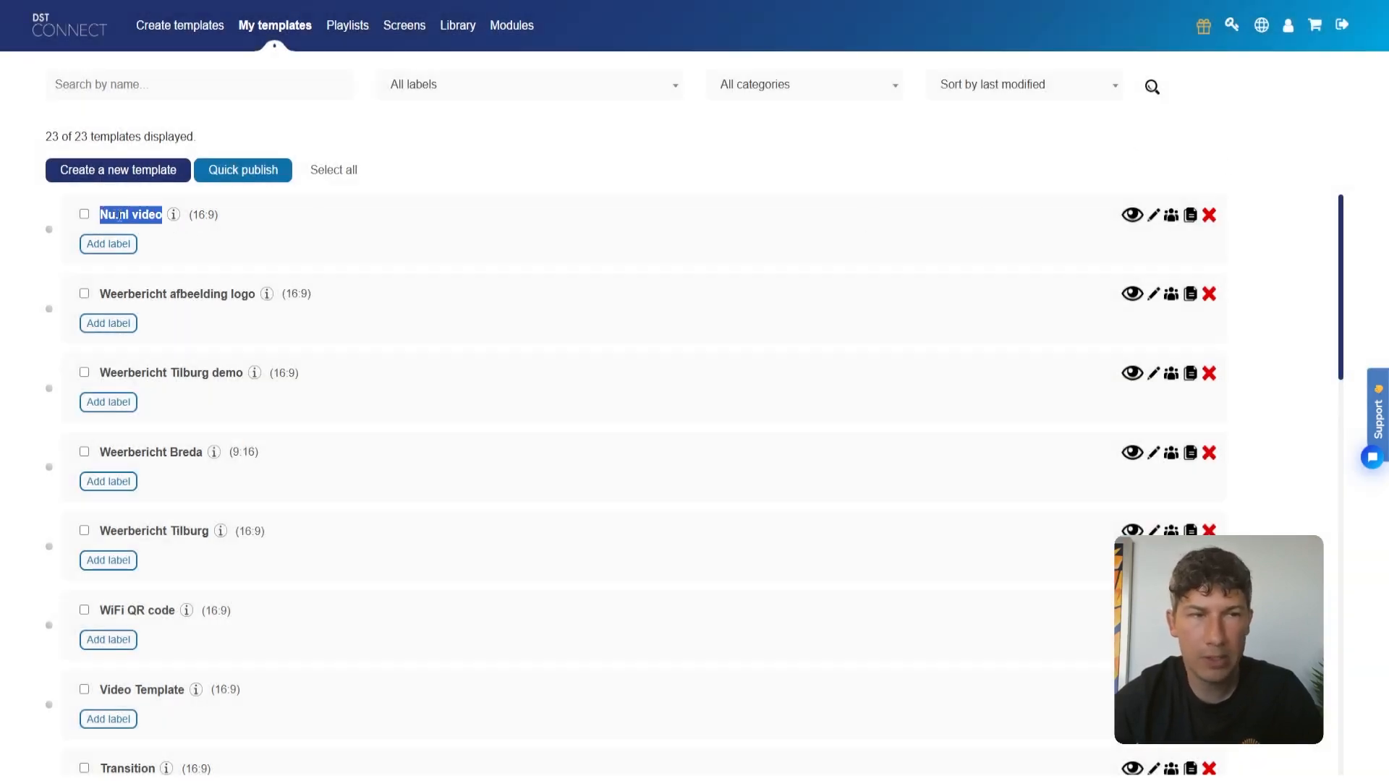
{"action": "left_click", "coordinate": [1171, 220]}
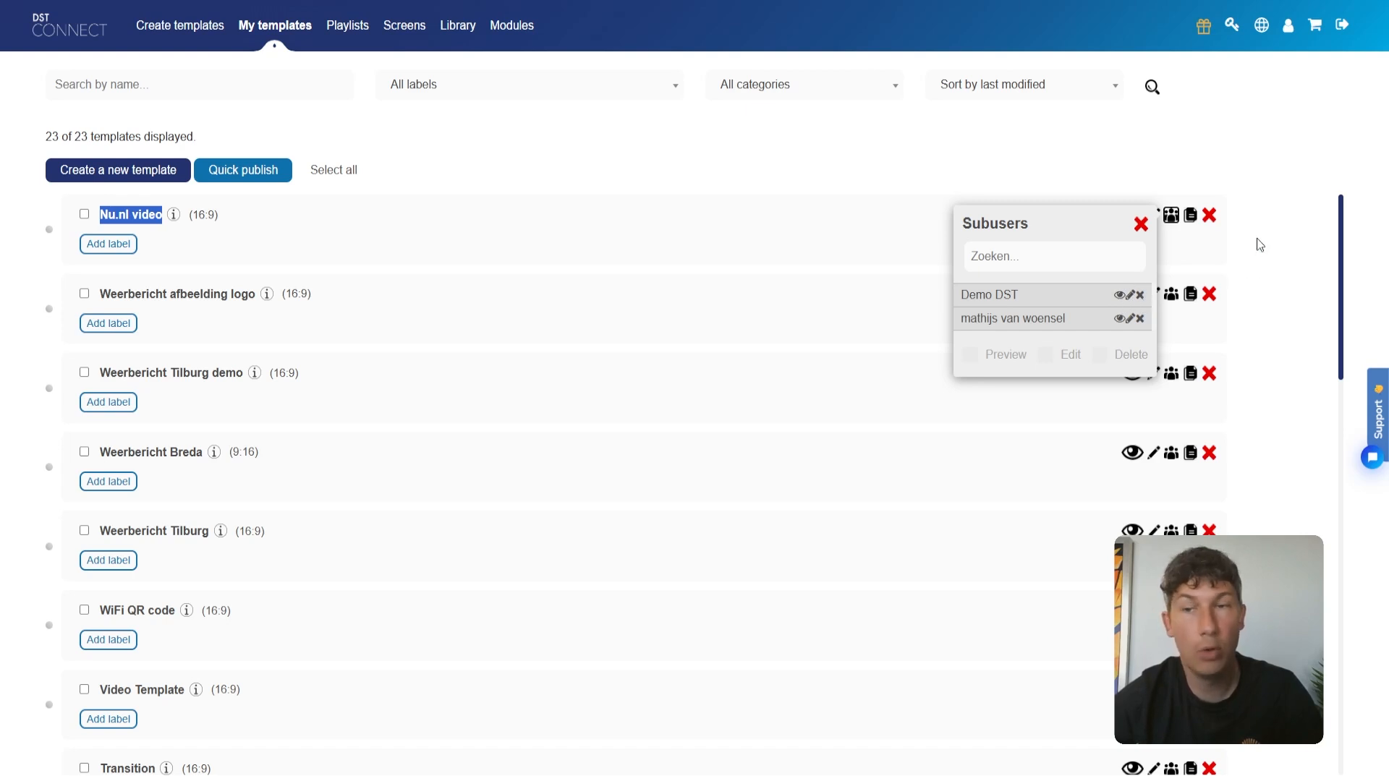
{"action": "key", "text": "Tab"}
{"action": "key", "text": "Return"}
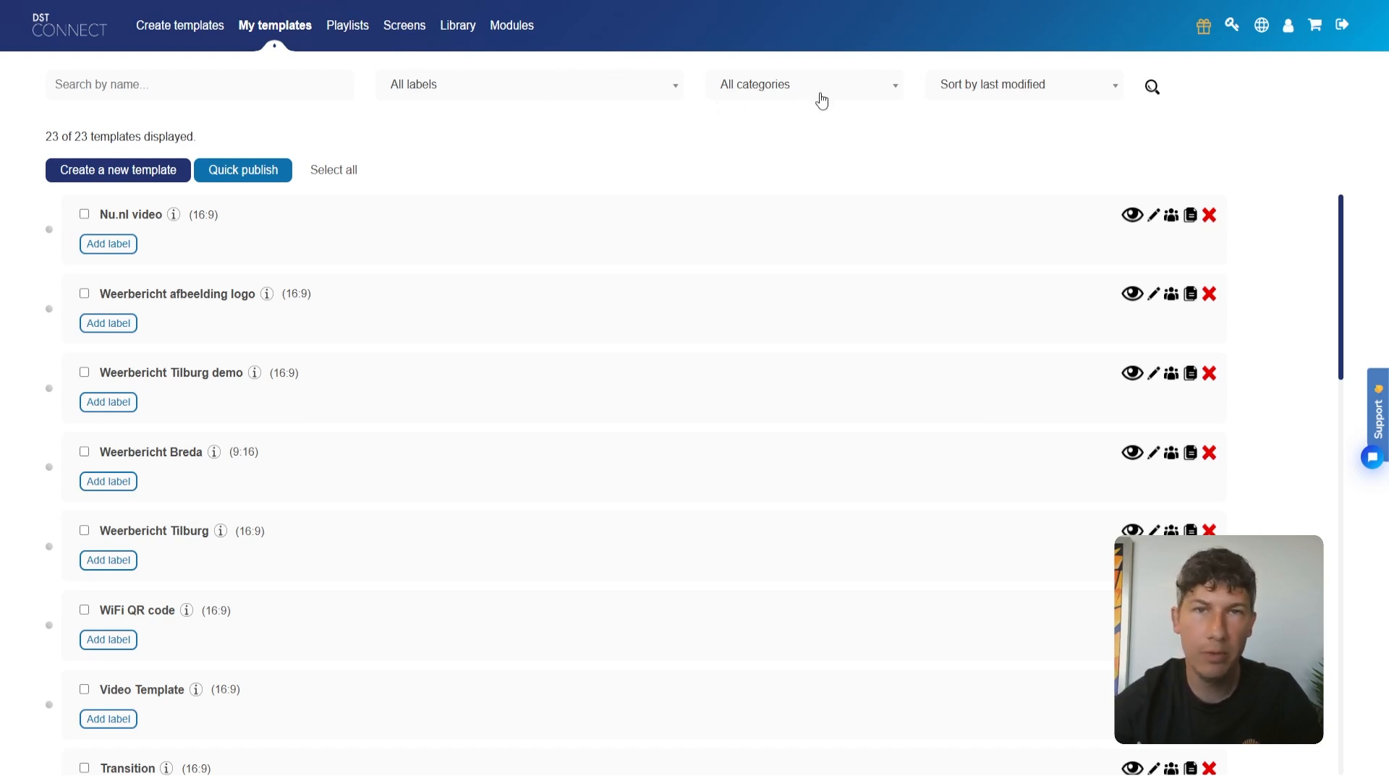
Look through the sorting options for the template list without changing the current order
{"action": "left_click", "coordinate": [1026, 97]}
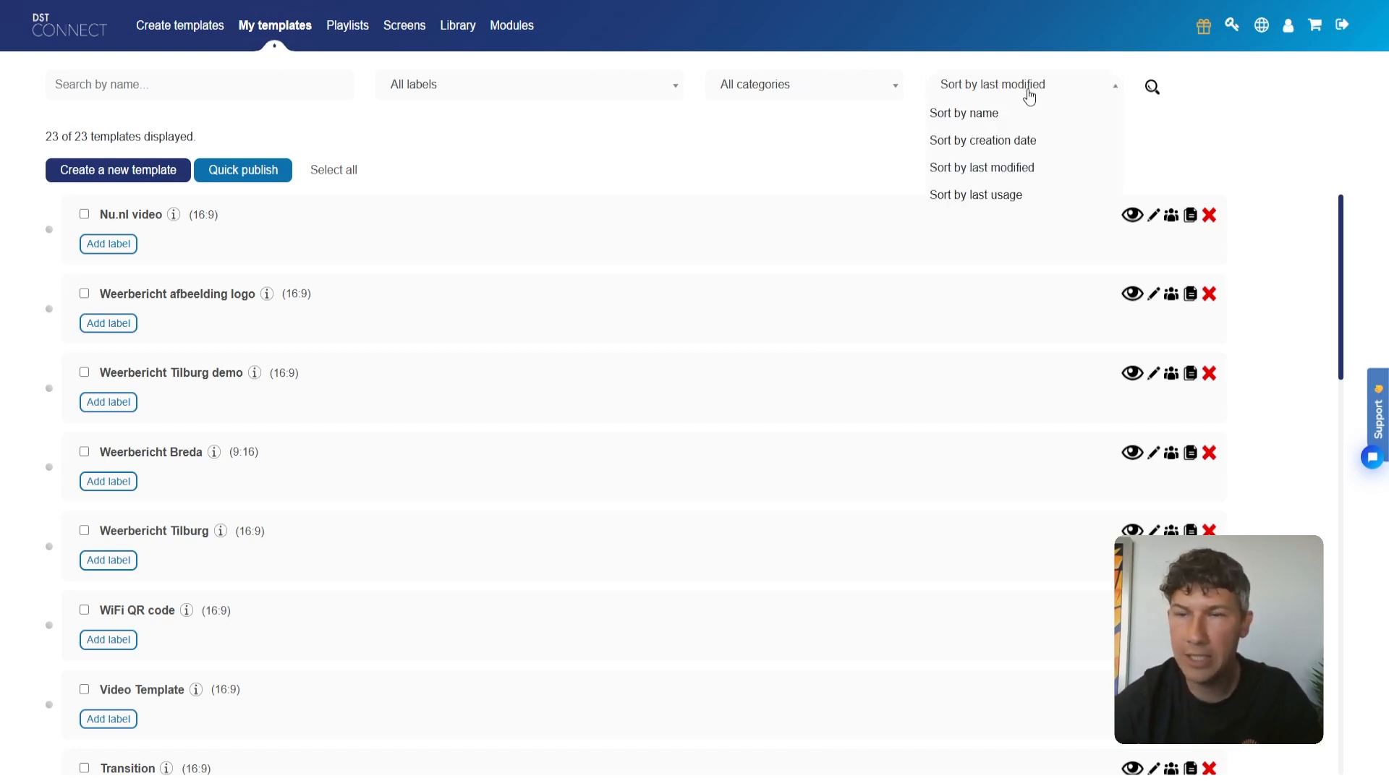
{"action": "left_click", "coordinate": [1226, 123]}
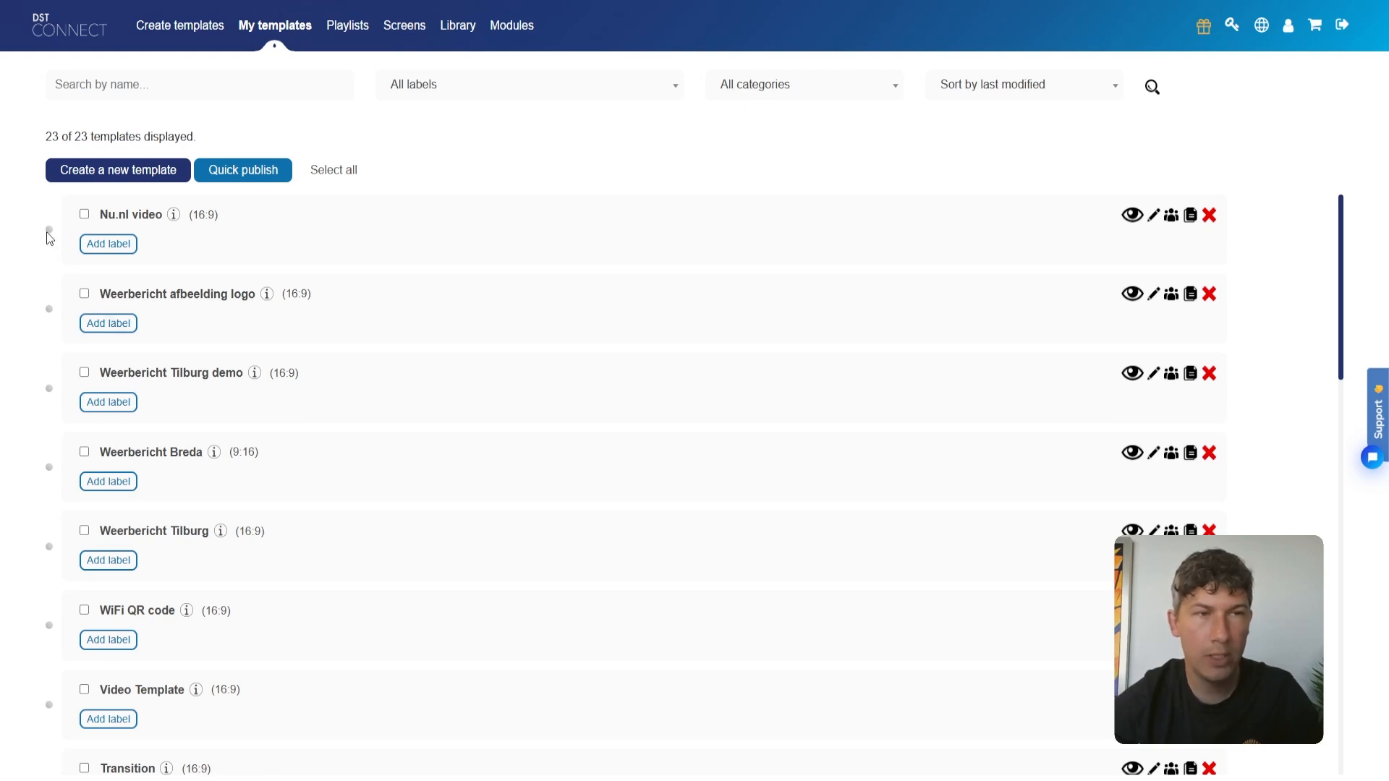
{"action": "triple_click", "coordinate": [118, 215]}
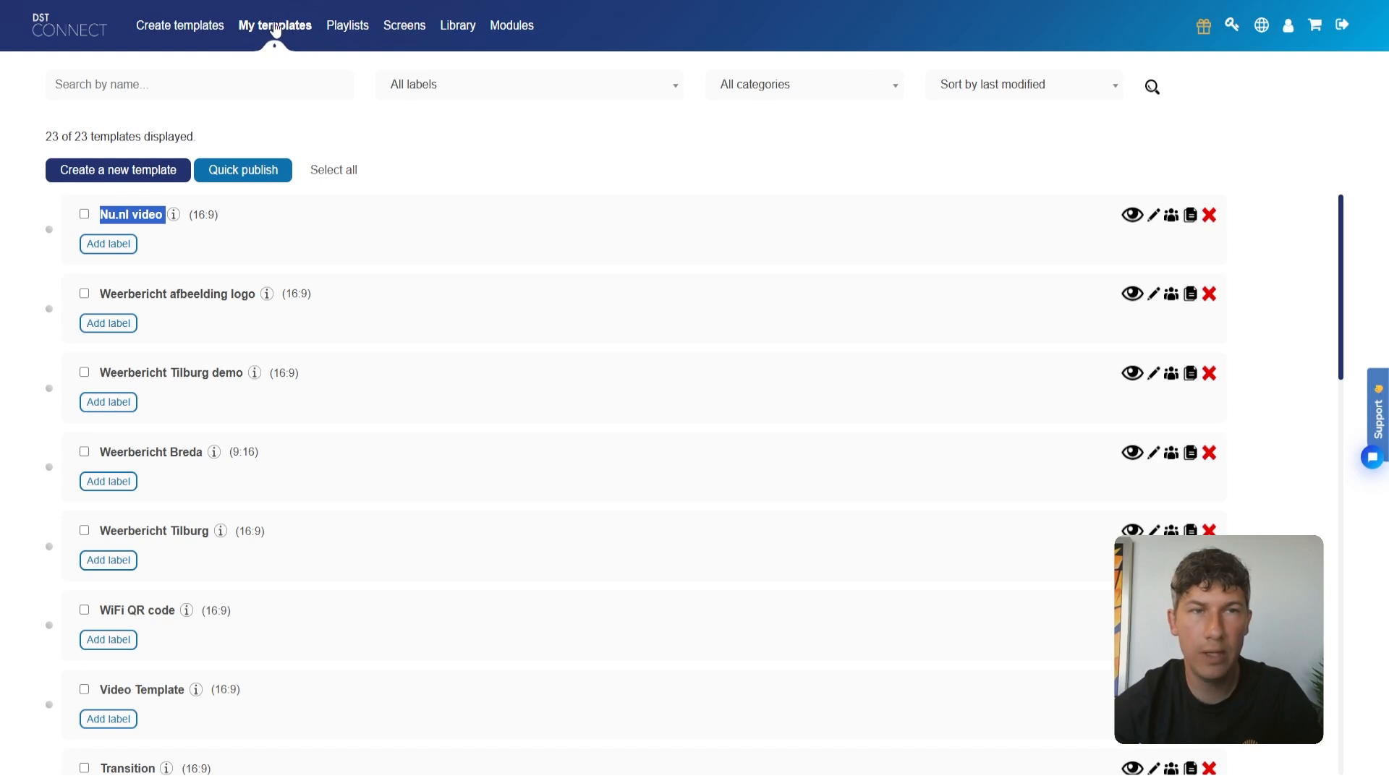
Open the screens overview and view the details and playlist information of Display Entrance
{"action": "left_click", "coordinate": [414, 36]}
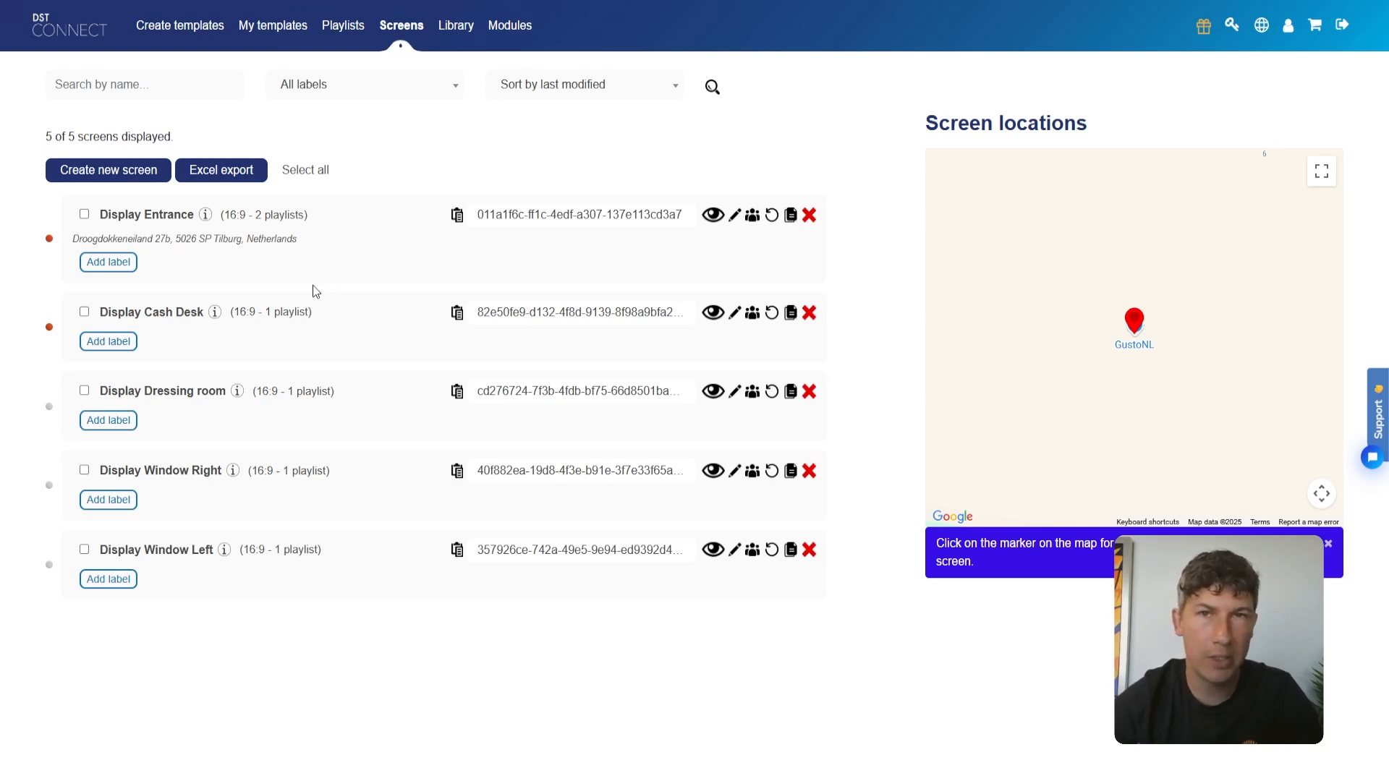
{"action": "left_click_drag", "start_coordinate": [187, 214], "coordinate": [113, 214]}
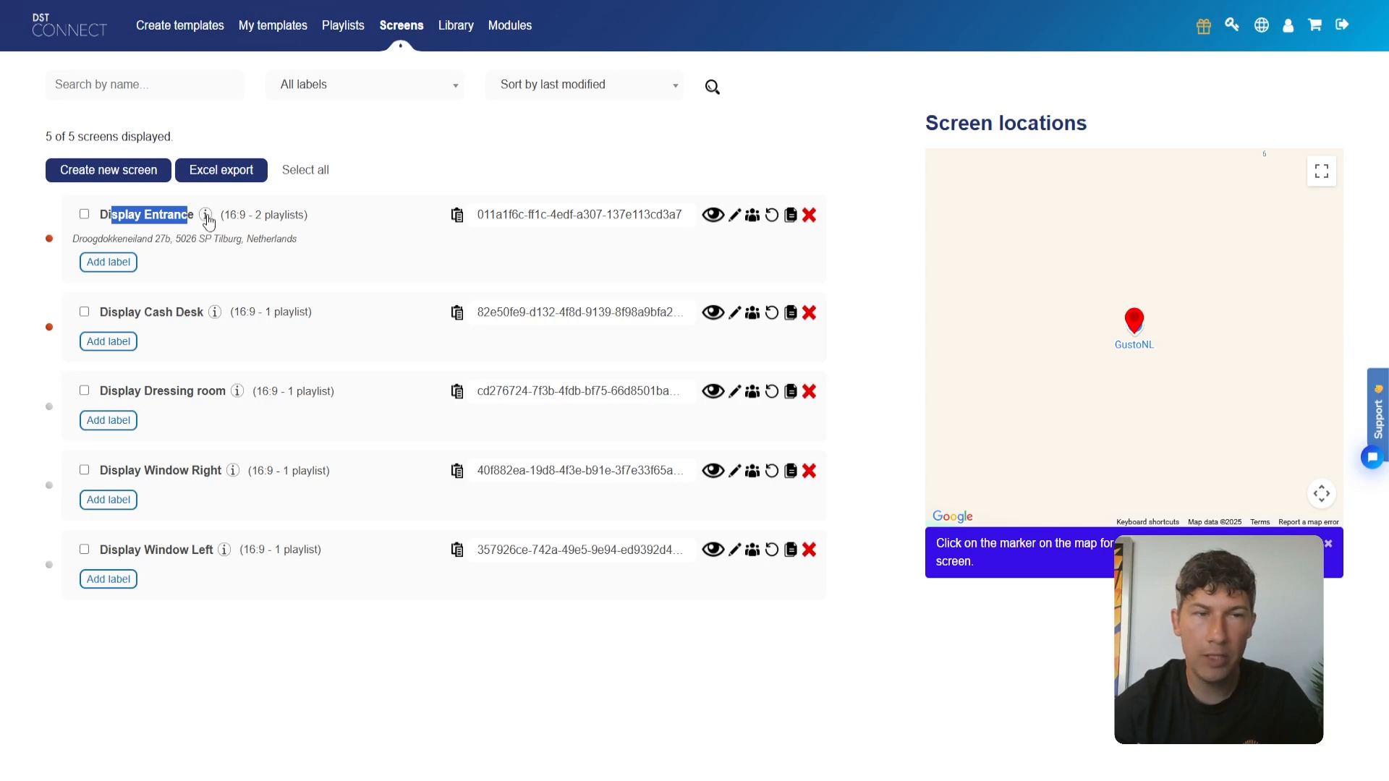
{"action": "mouse_move", "coordinate": [206, 216]}
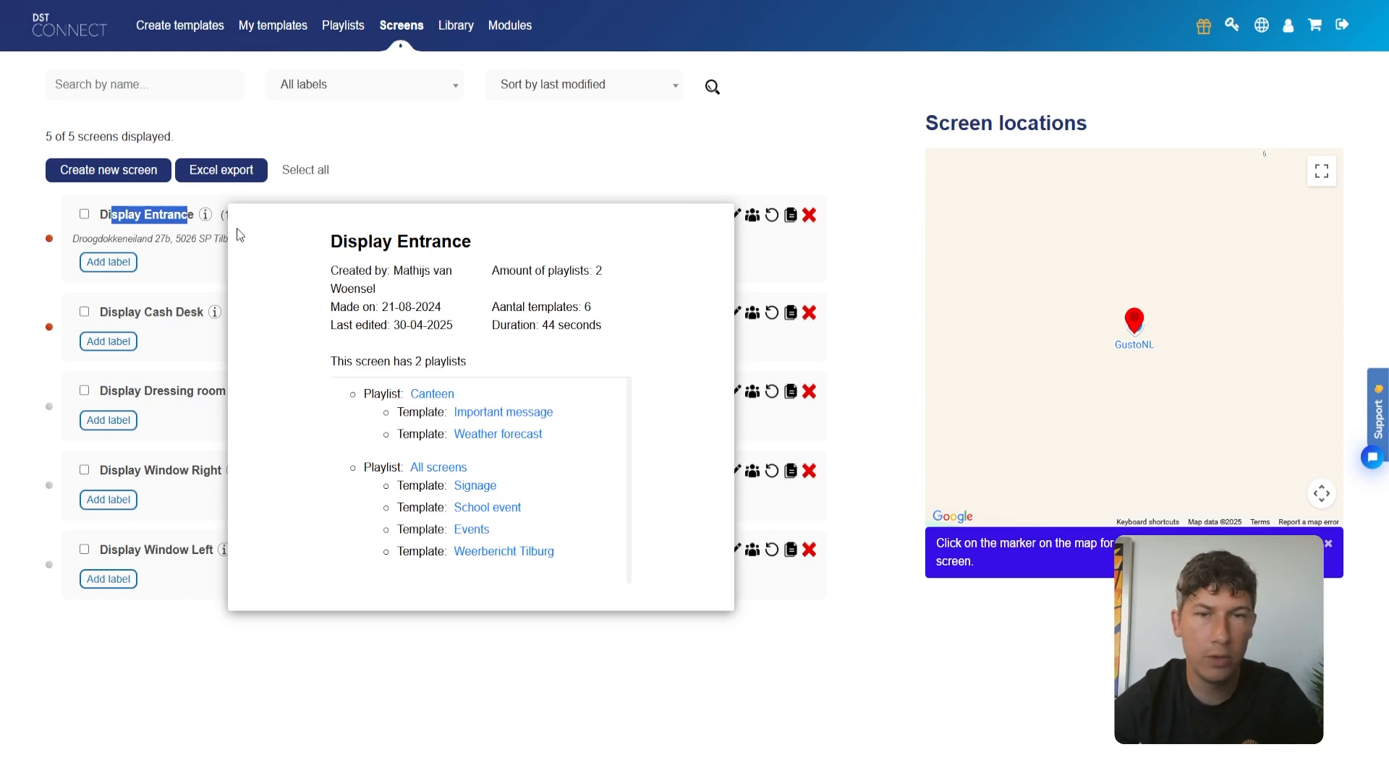
{"action": "left_click", "coordinate": [390, 187]}
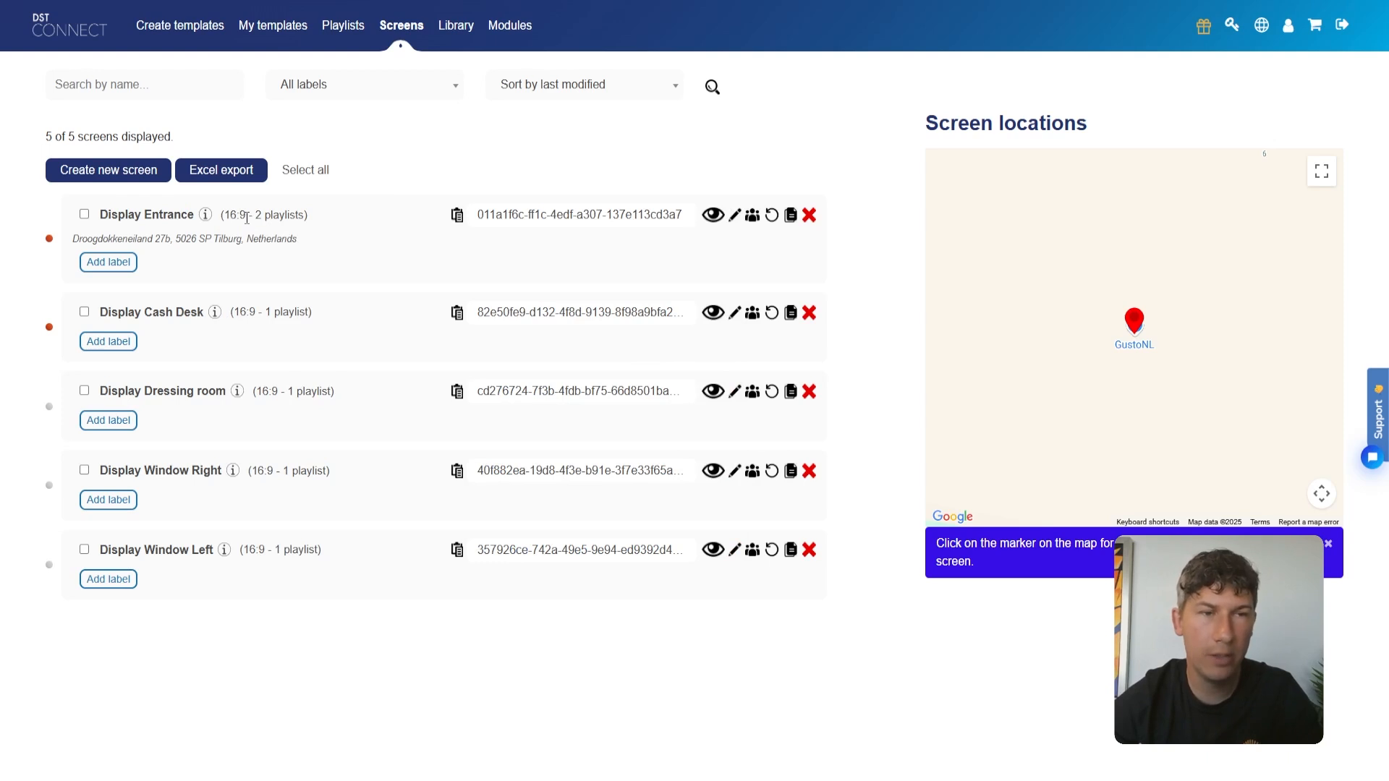
{"action": "left_click_drag", "start_coordinate": [254, 216], "coordinate": [306, 215]}
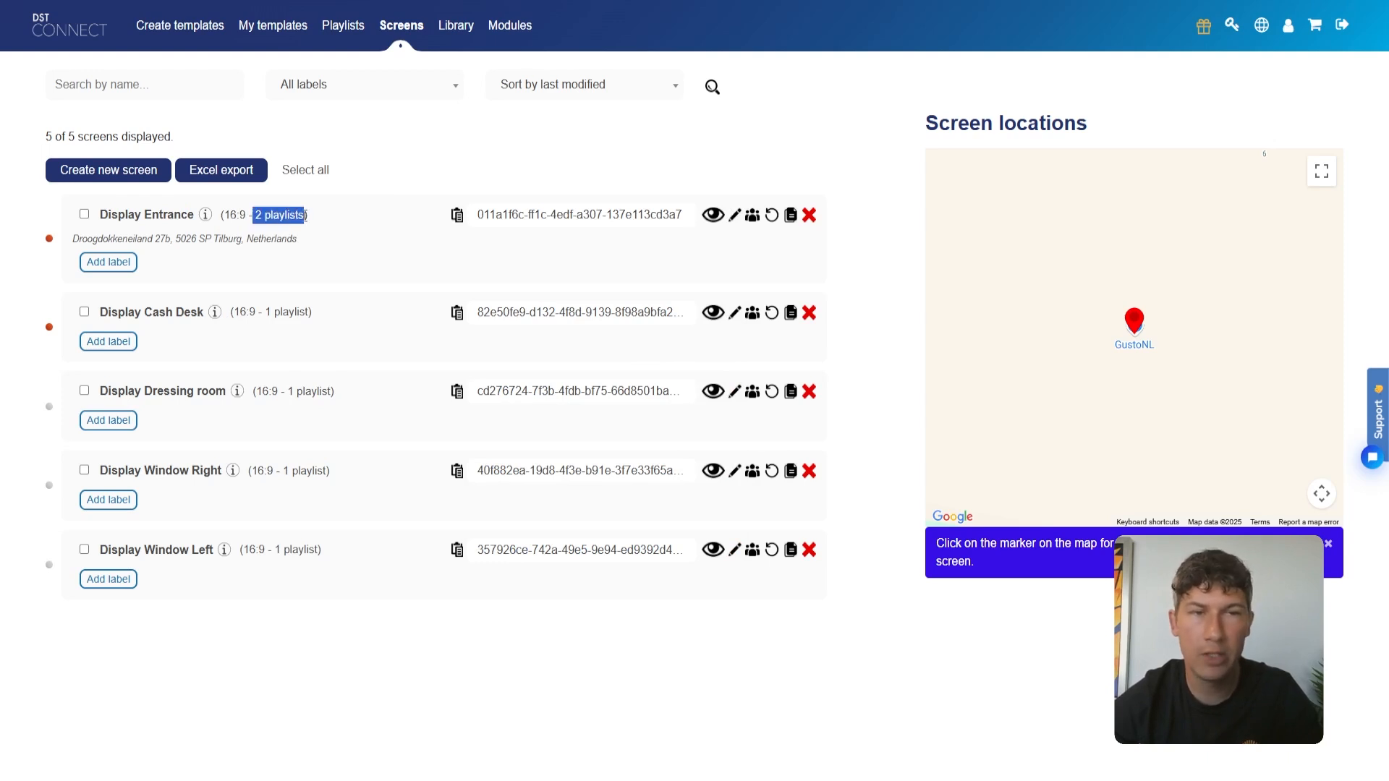
{"action": "left_click", "coordinate": [304, 216]}
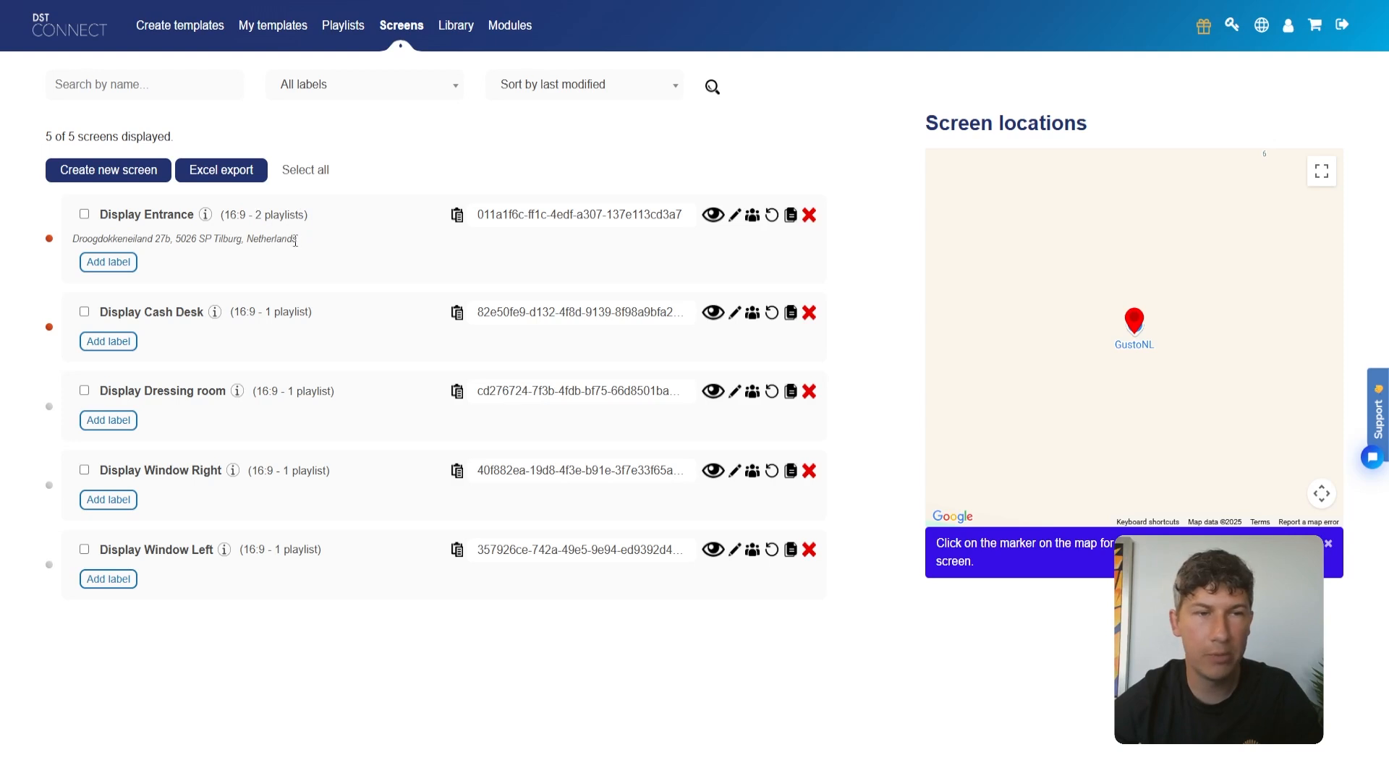
Examine the address of Display Entrance and its marker on the screen locations map at regional scale
{"action": "left_click_drag", "start_coordinate": [294, 240], "coordinate": [76, 243]}
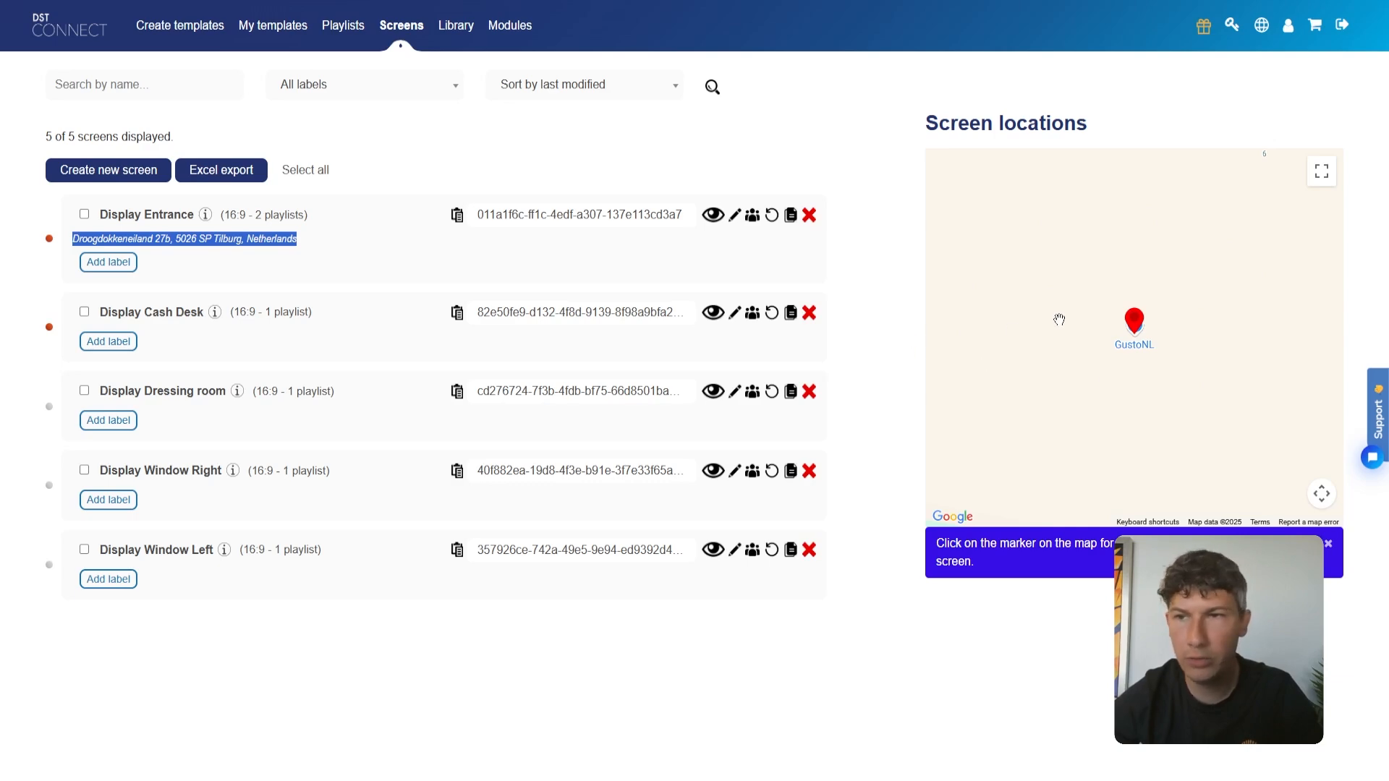
{"action": "scroll", "coordinate": [1061, 317], "scroll_direction": "down", "scroll_amount": 3}
{"action": "scroll", "coordinate": [1064, 321], "scroll_direction": "down", "scroll_amount": 5}
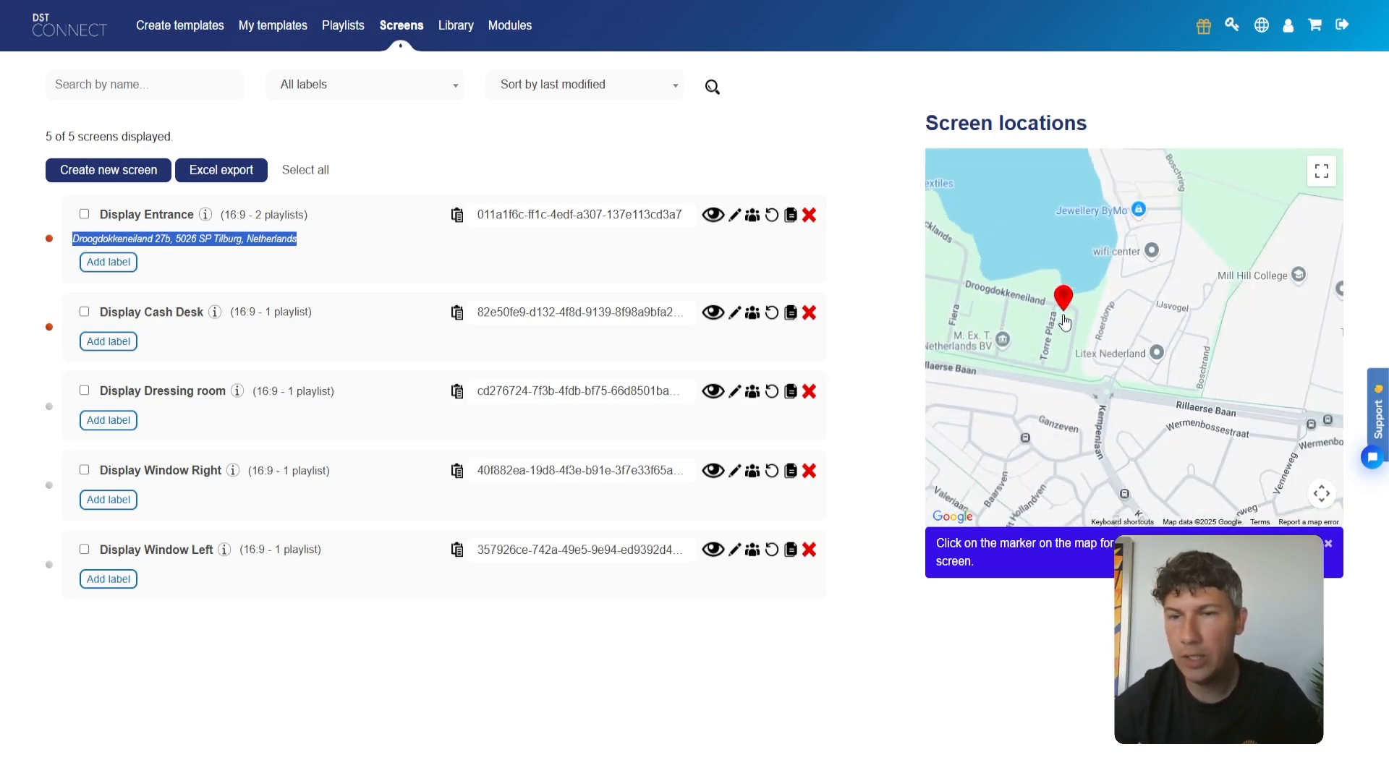
{"action": "scroll", "coordinate": [1064, 322], "scroll_direction": "down", "scroll_amount": 5}
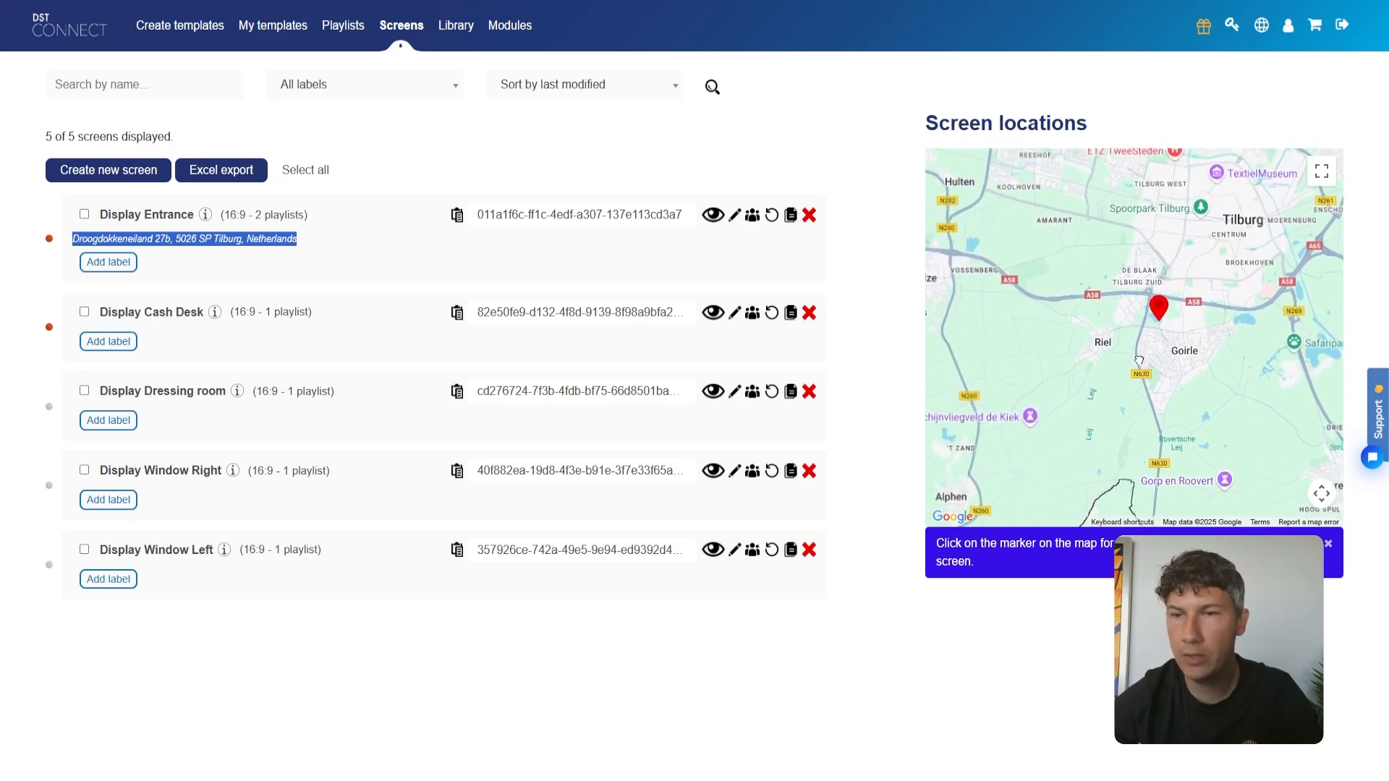
{"action": "scroll", "coordinate": [1160, 362], "scroll_direction": "down", "scroll_amount": 3}
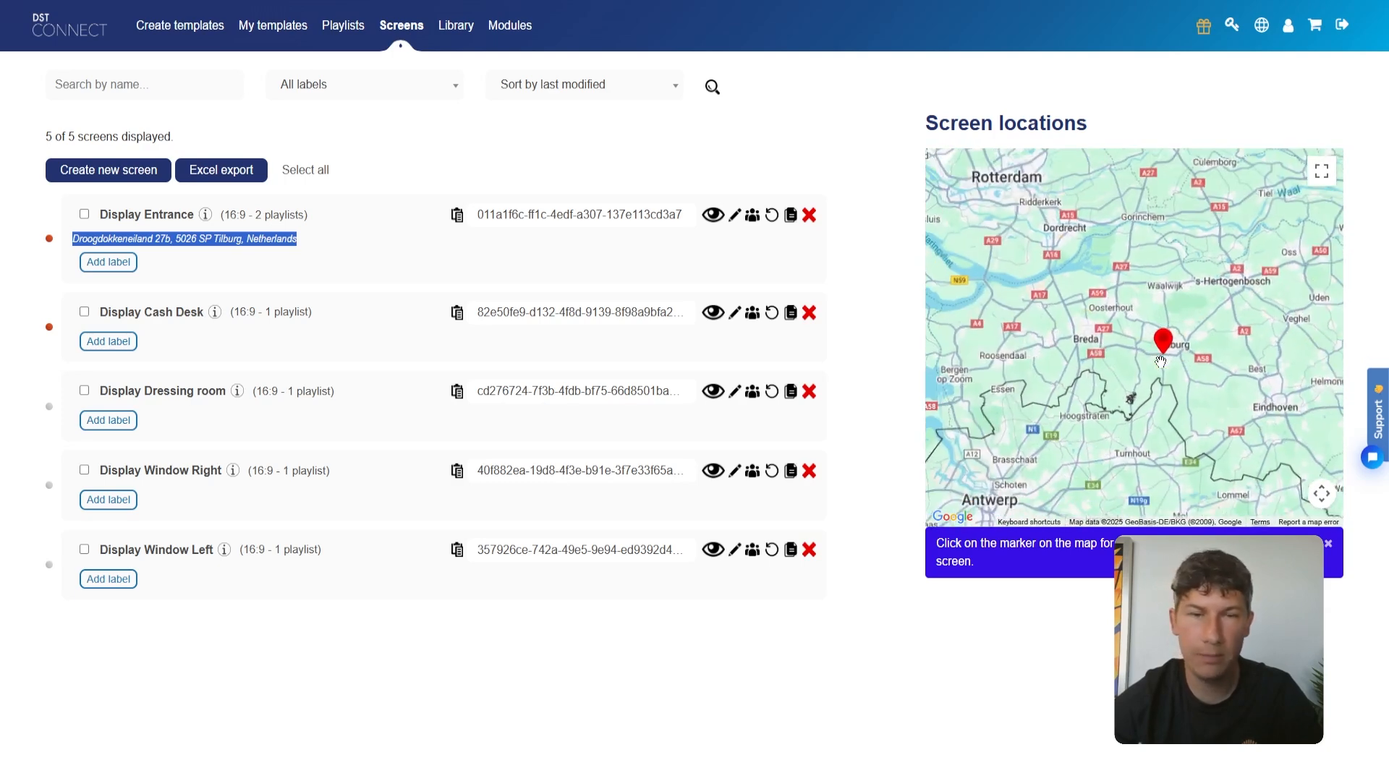
{"action": "left_click", "coordinate": [914, 398]}
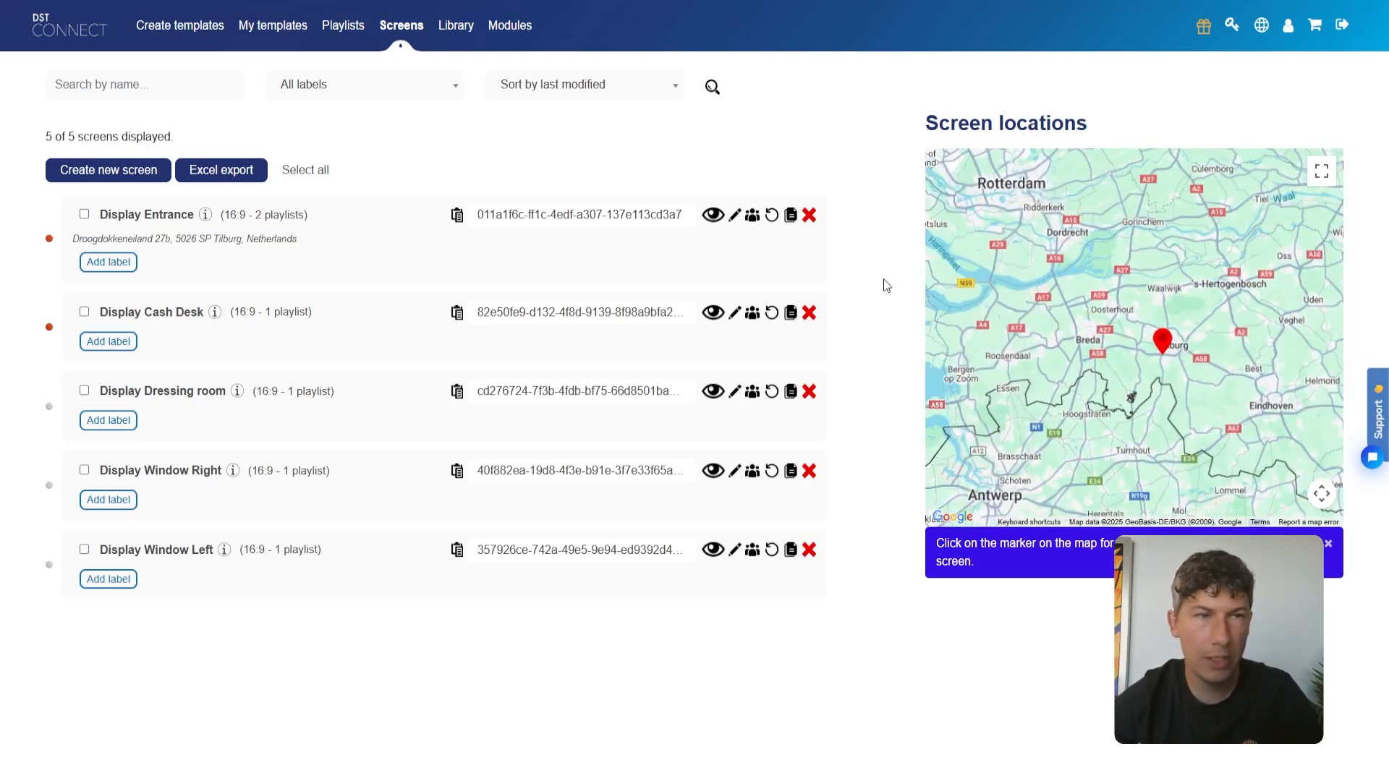
Preview the content of Display Entrance and check its subuser permissions
{"action": "left_click", "coordinate": [712, 215]}
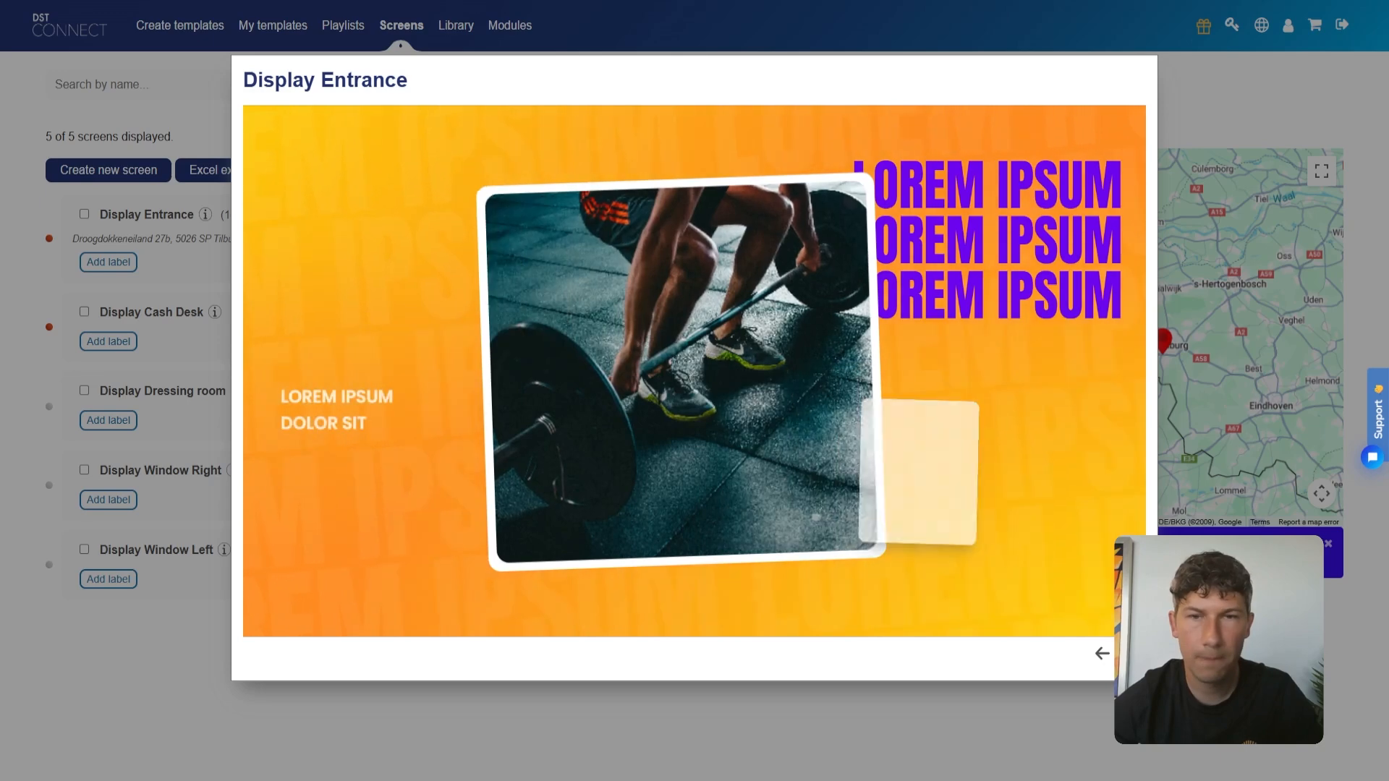
{"action": "left_click", "coordinate": [1136, 653]}
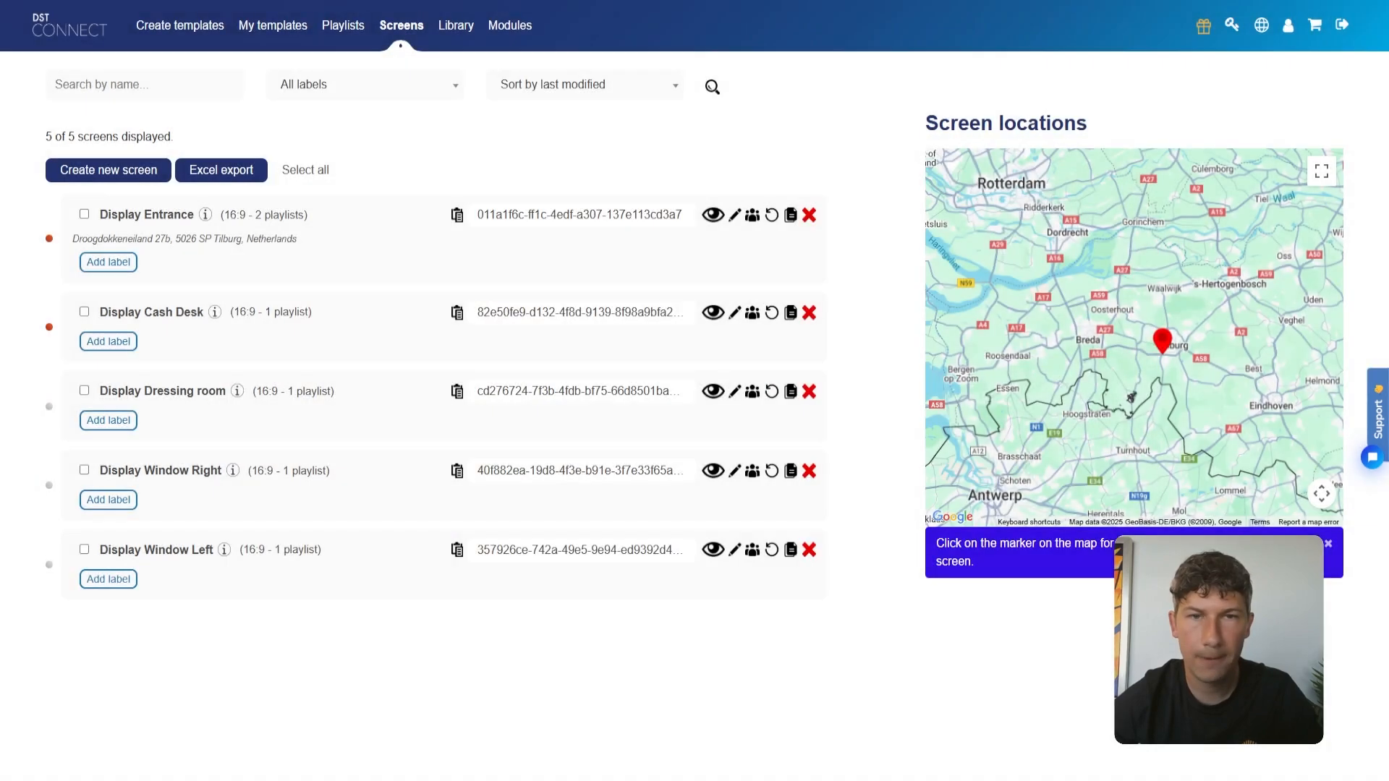
{"action": "left_click", "coordinate": [752, 215]}
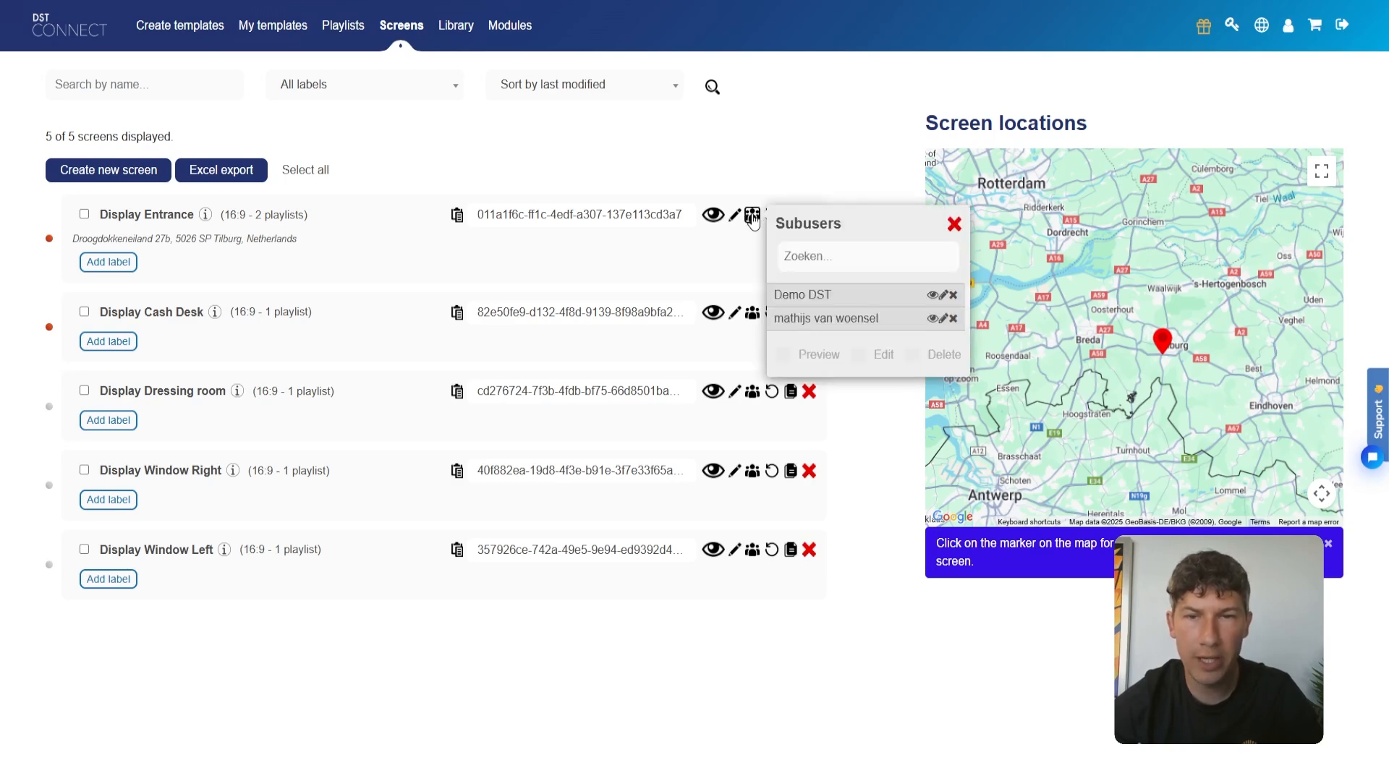
{"action": "left_click", "coordinate": [738, 155]}
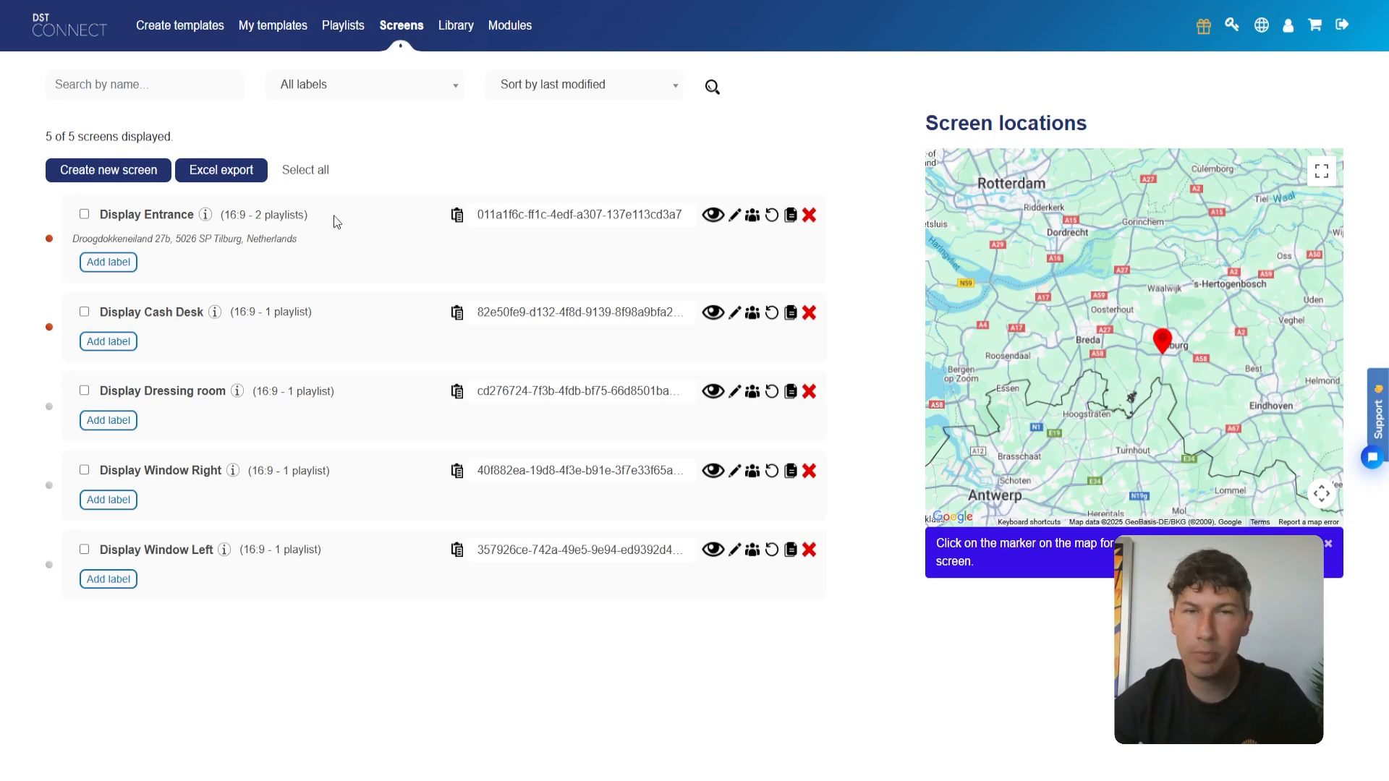
Open Display Entrance for management and review its animation, location and playlists
{"action": "left_click", "coordinate": [736, 222]}
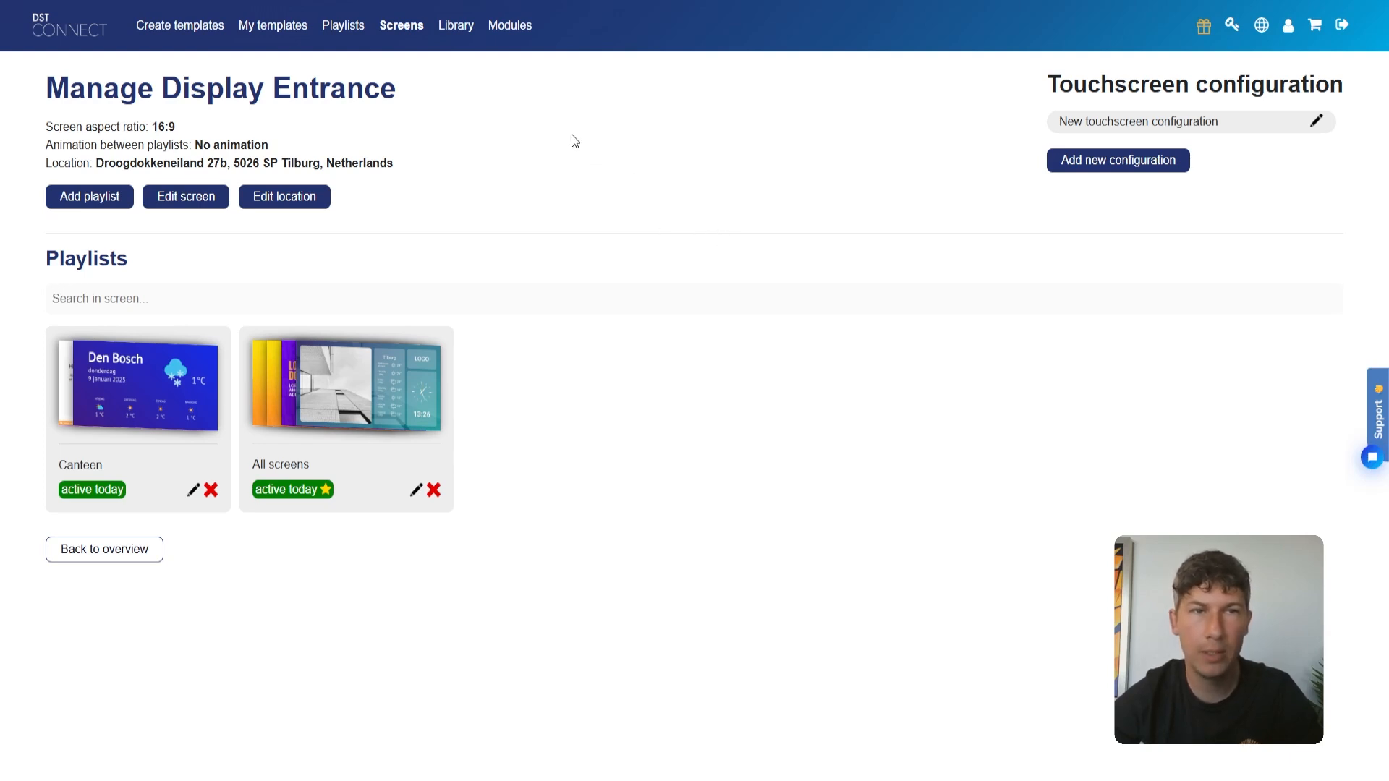
{"action": "left_click_drag", "start_coordinate": [403, 89], "coordinate": [277, 149]}
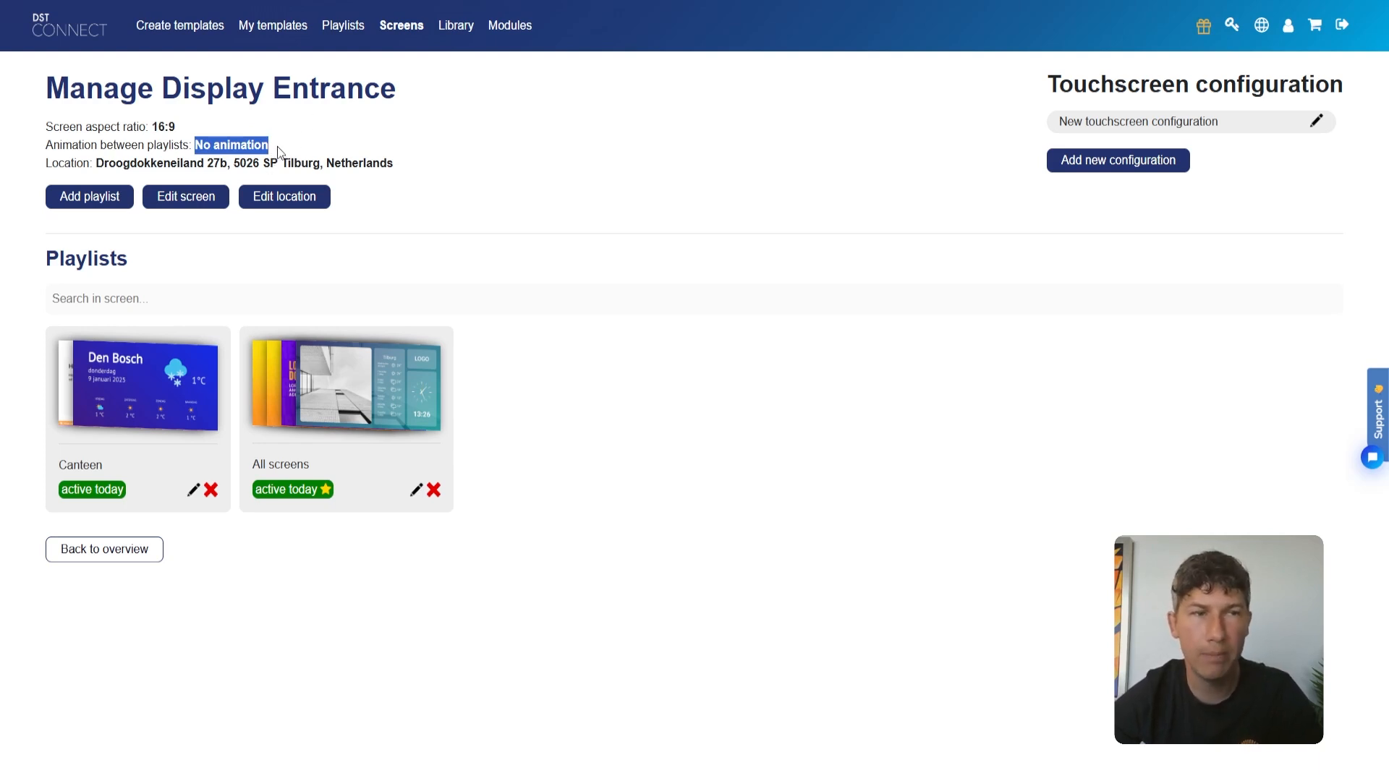
{"action": "left_click_drag", "start_coordinate": [46, 165], "coordinate": [394, 168]}
{"action": "left_click", "coordinate": [394, 169]}
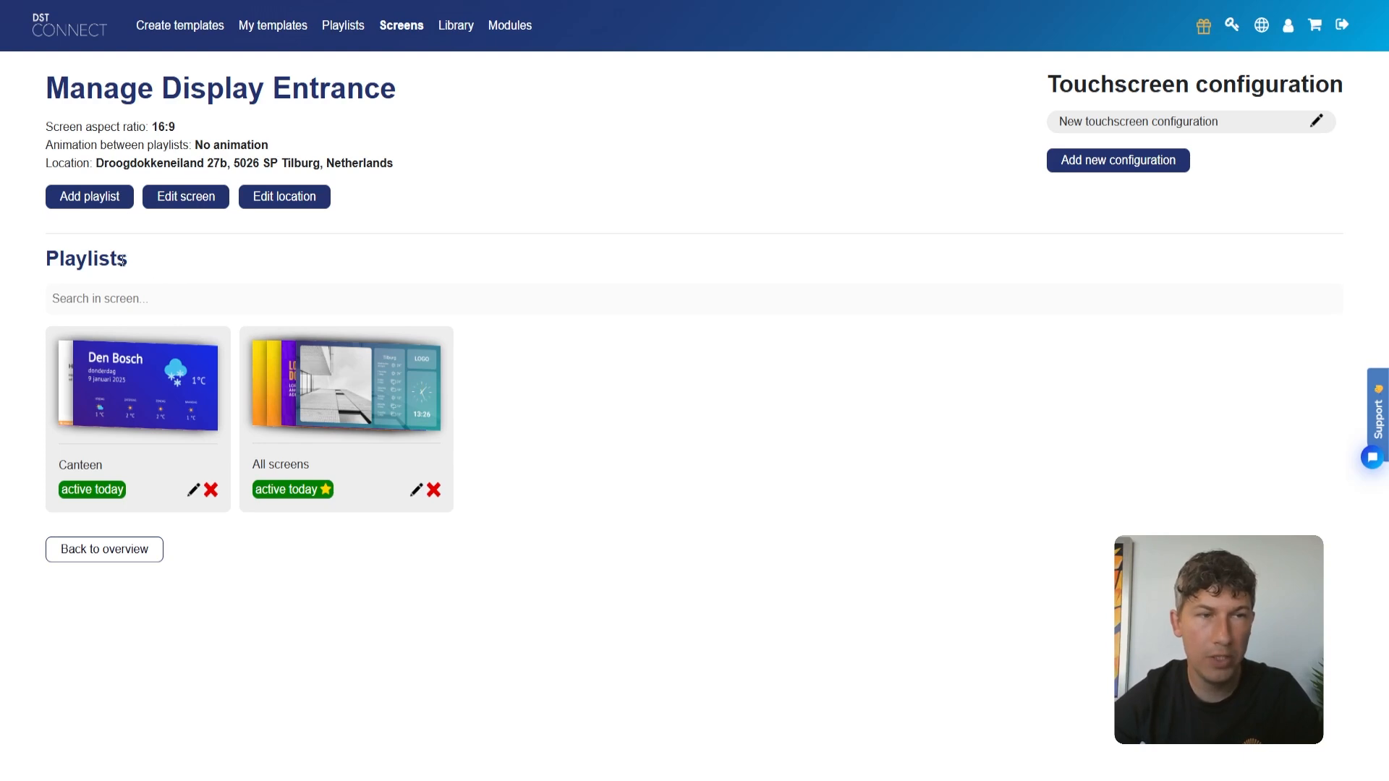
{"action": "left_click_drag", "start_coordinate": [129, 259], "coordinate": [49, 259]}
{"action": "left_click", "coordinate": [49, 259]}
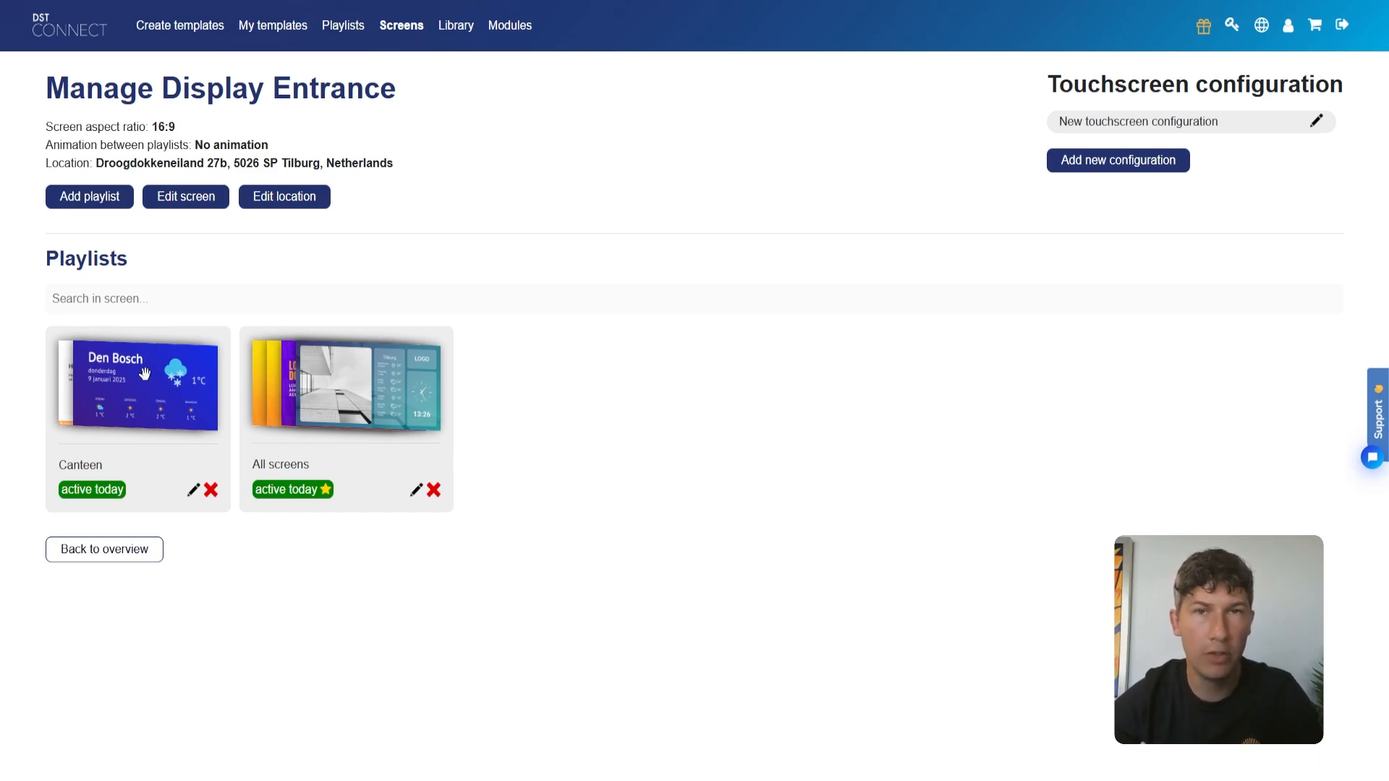
Start adding a playlist to Display Entrance and select the Danger playlist
{"action": "left_click", "coordinate": [92, 202]}
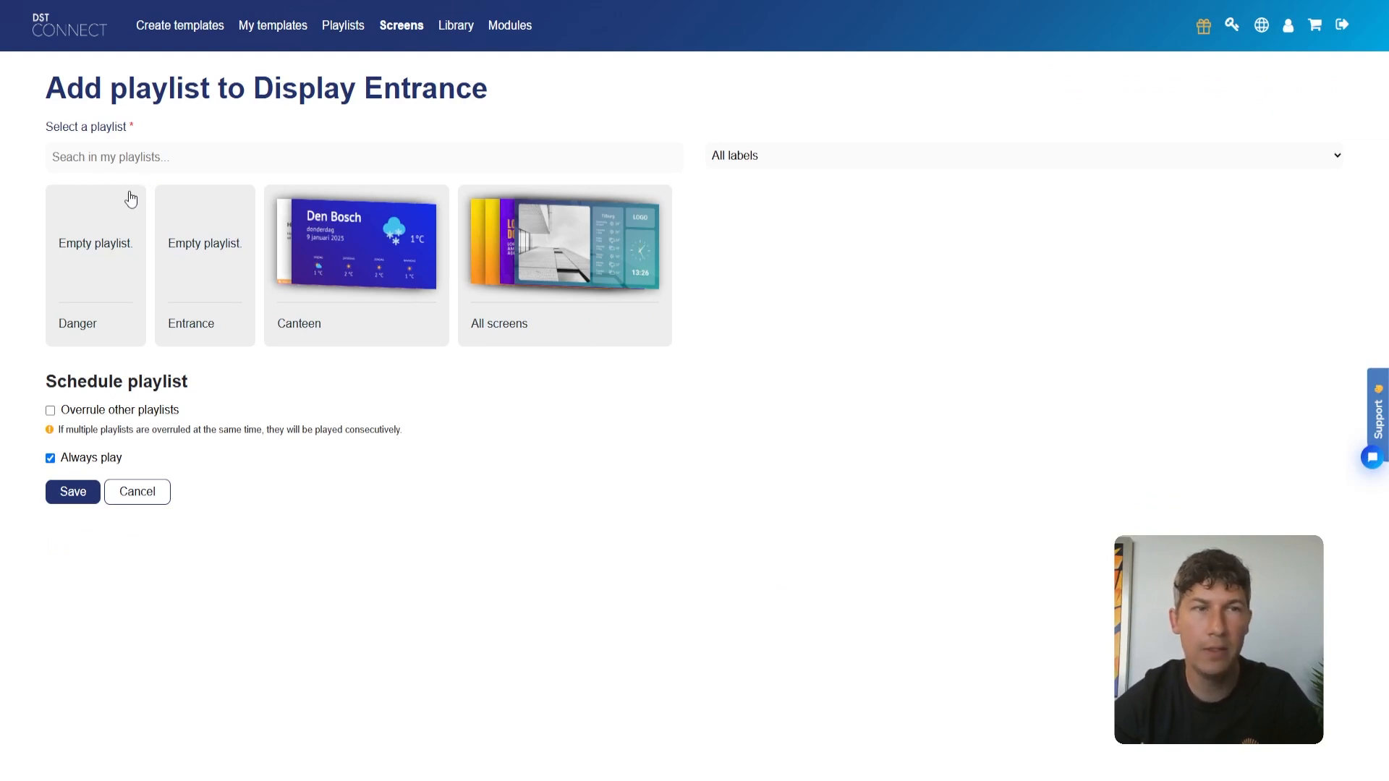
{"action": "left_click", "coordinate": [120, 239]}
{"action": "left_click", "coordinate": [171, 248]}
{"action": "left_click", "coordinate": [272, 247]}
{"action": "left_click", "coordinate": [554, 263]}
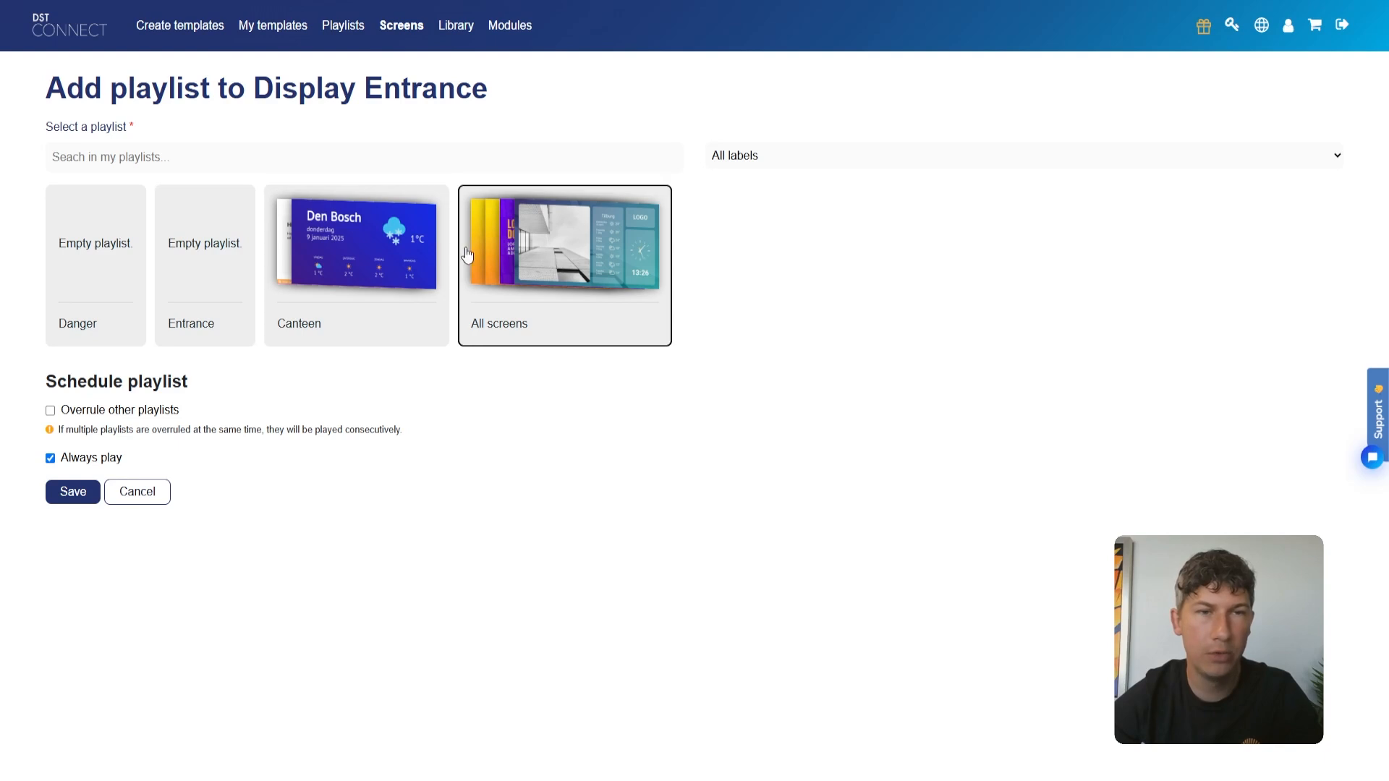
{"action": "left_click", "coordinate": [395, 251]}
{"action": "left_click", "coordinate": [233, 248]}
{"action": "left_click", "coordinate": [135, 250]}
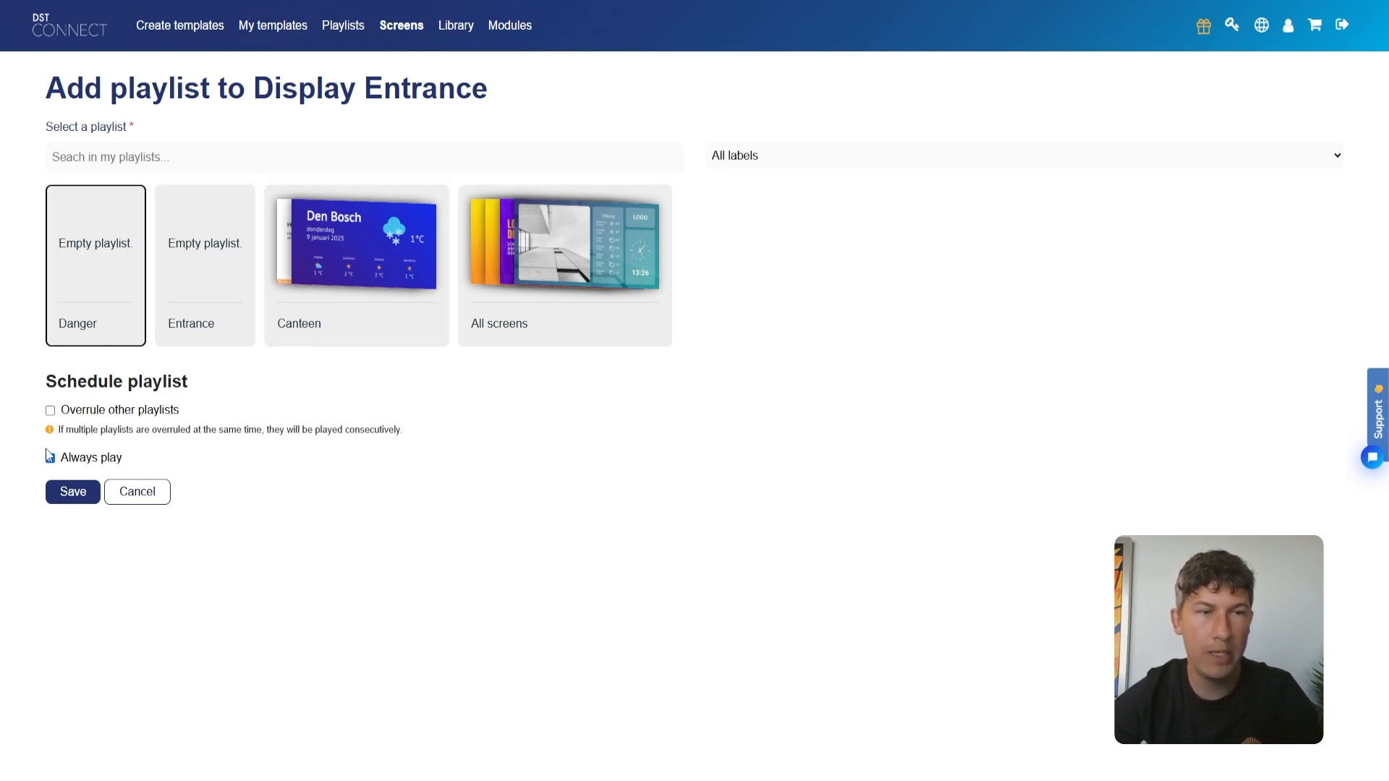
Turn off Always play for the Danger playlist and enable the Display from and Display until dates
{"action": "left_click", "coordinate": [119, 463]}
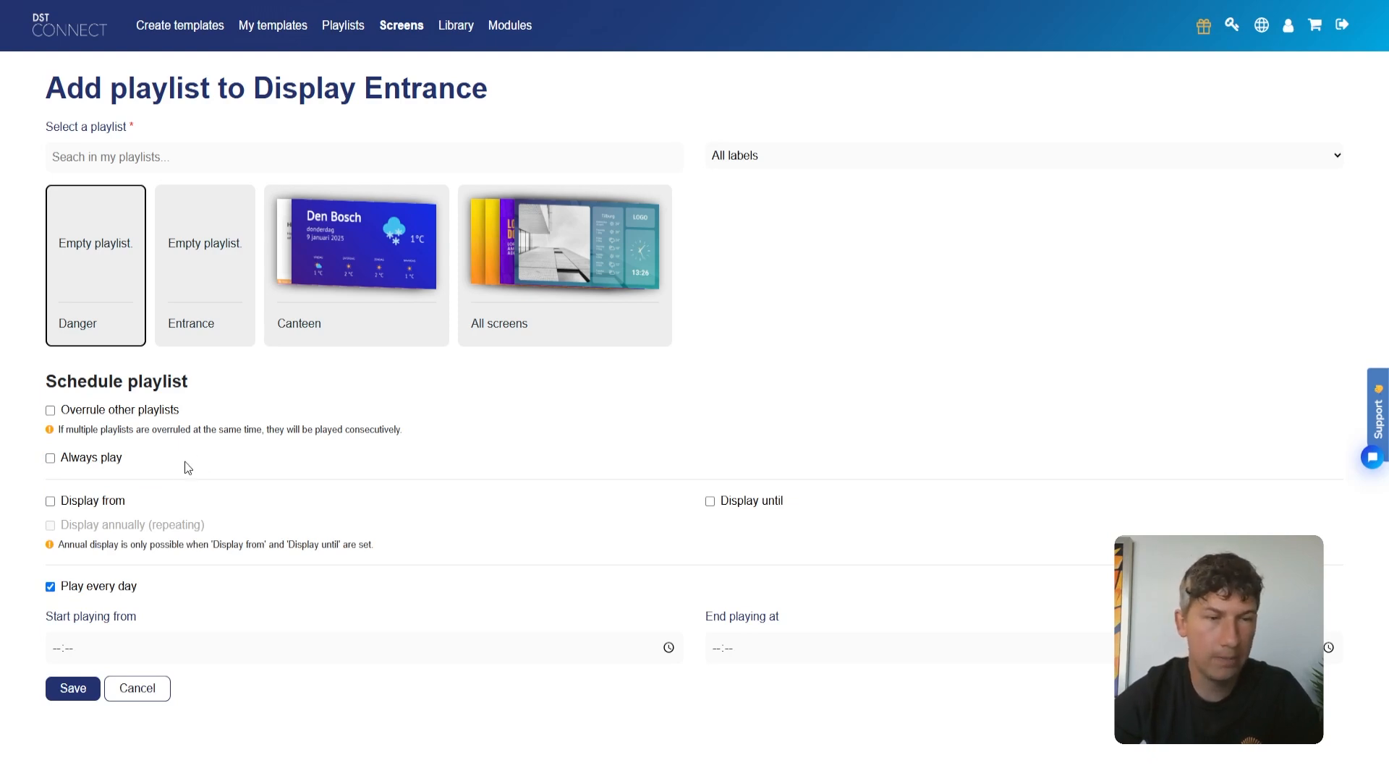
{"action": "left_click", "coordinate": [108, 502]}
{"action": "left_click", "coordinate": [743, 507]}
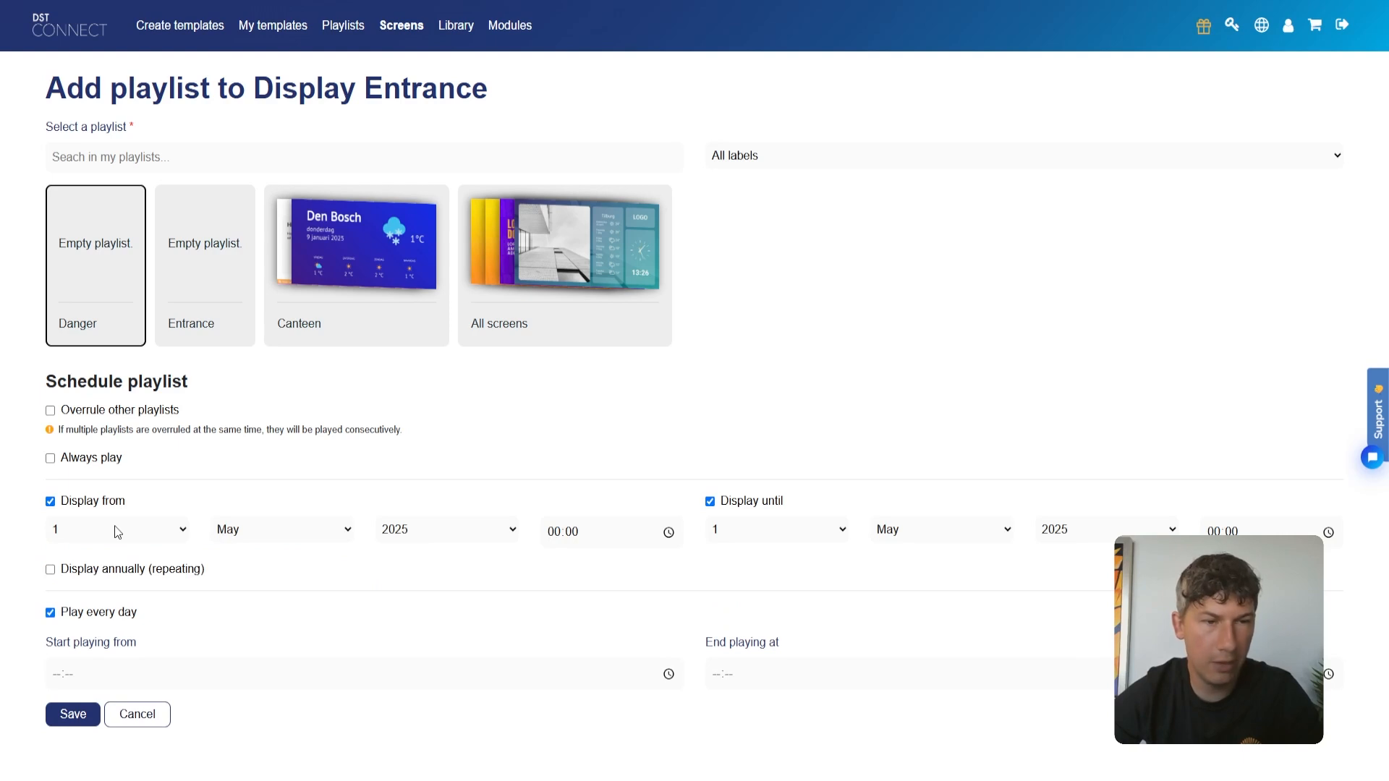
Set the Danger playlist to display until 30 May 2025 at 23:59
{"action": "left_click", "coordinate": [788, 484]}
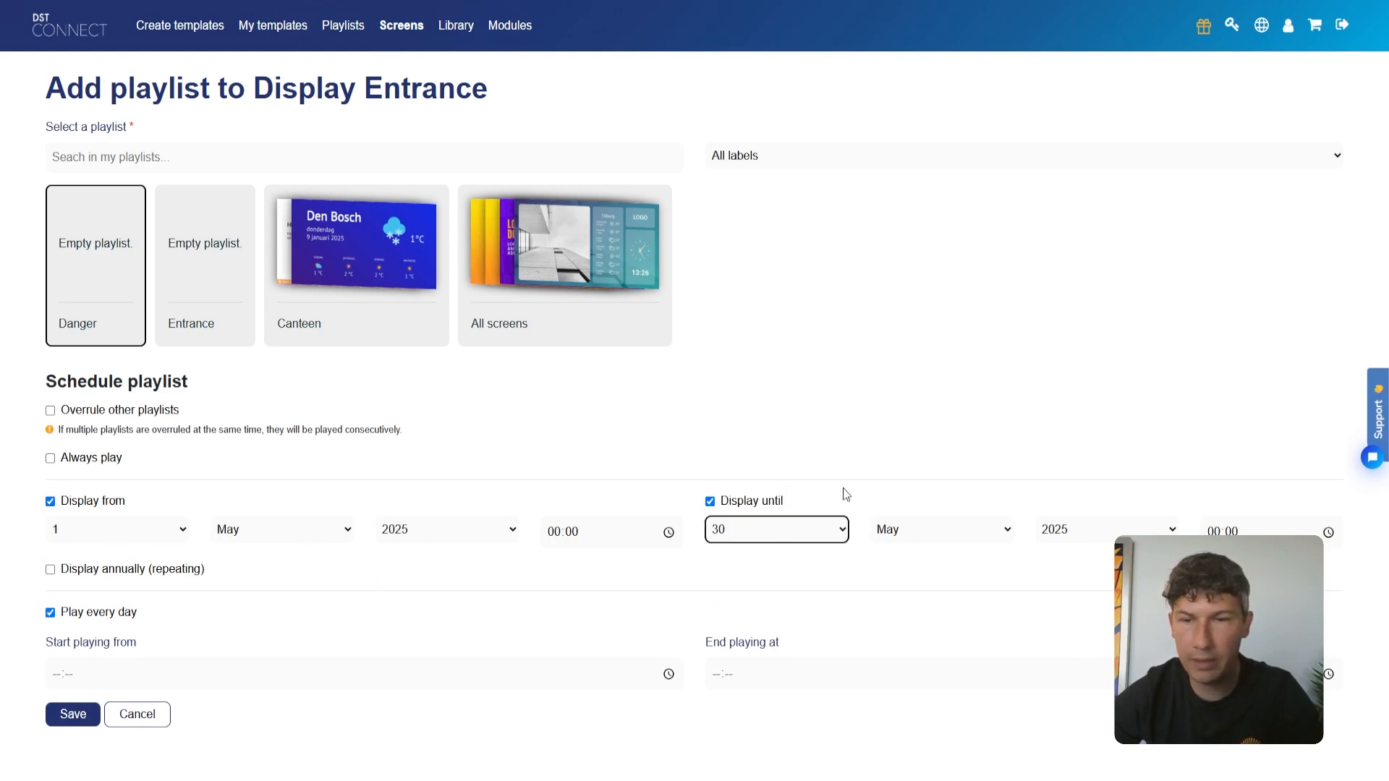
{"action": "left_click", "coordinate": [1213, 531]}
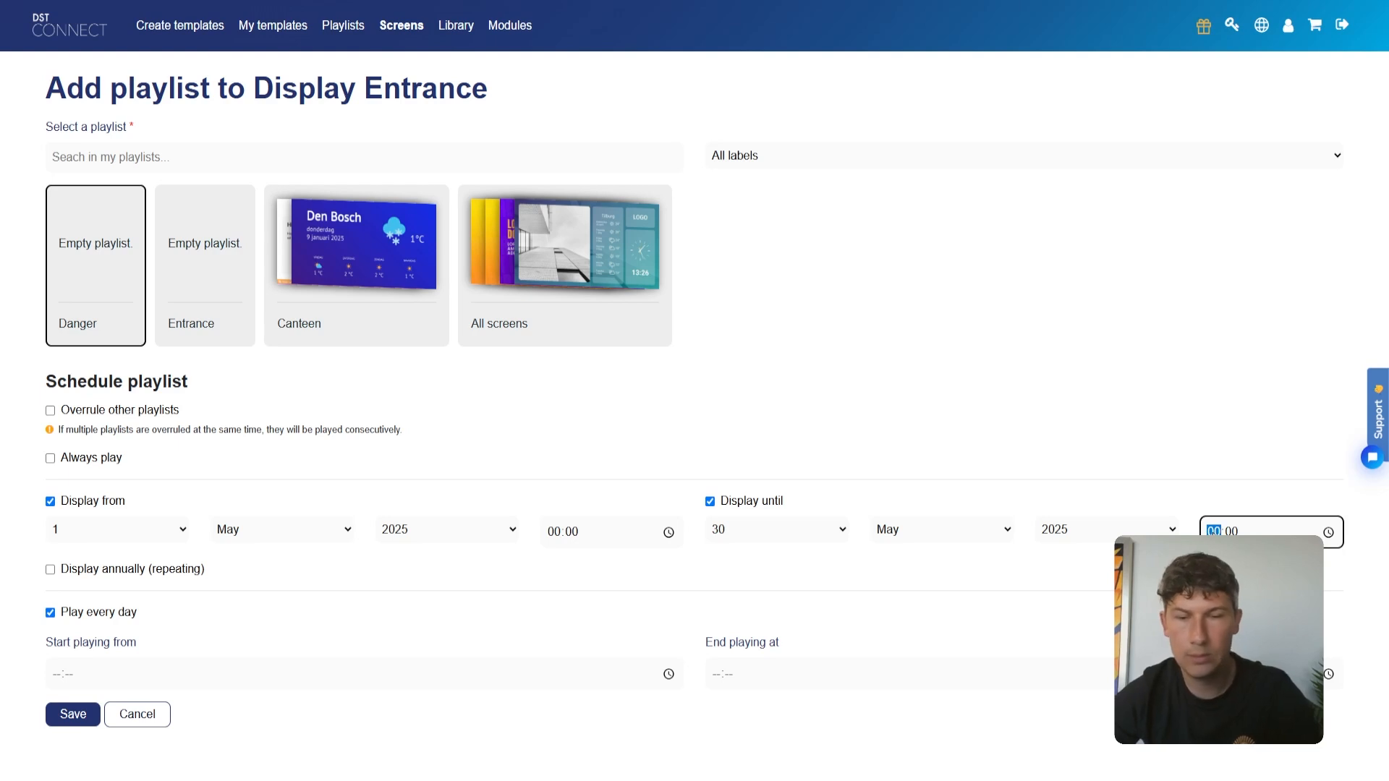
{"action": "left_click", "coordinate": [959, 435]}
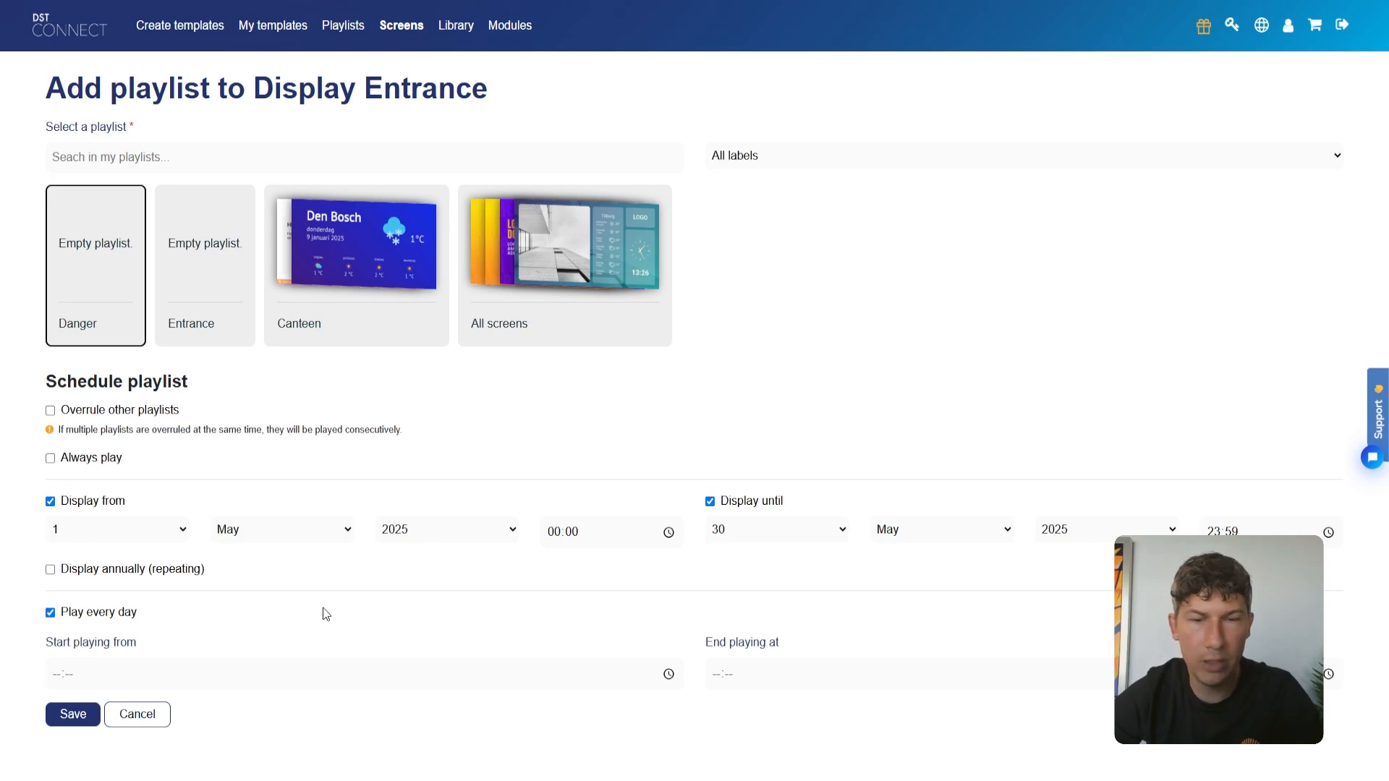
Limit the Danger playlist to Tuesday and Thursday instead of every day, and discard this schedule by turning Always play back on
{"action": "left_click", "coordinate": [127, 613]}
{"action": "scroll", "coordinate": [126, 615], "scroll_direction": "down", "scroll_amount": 1}
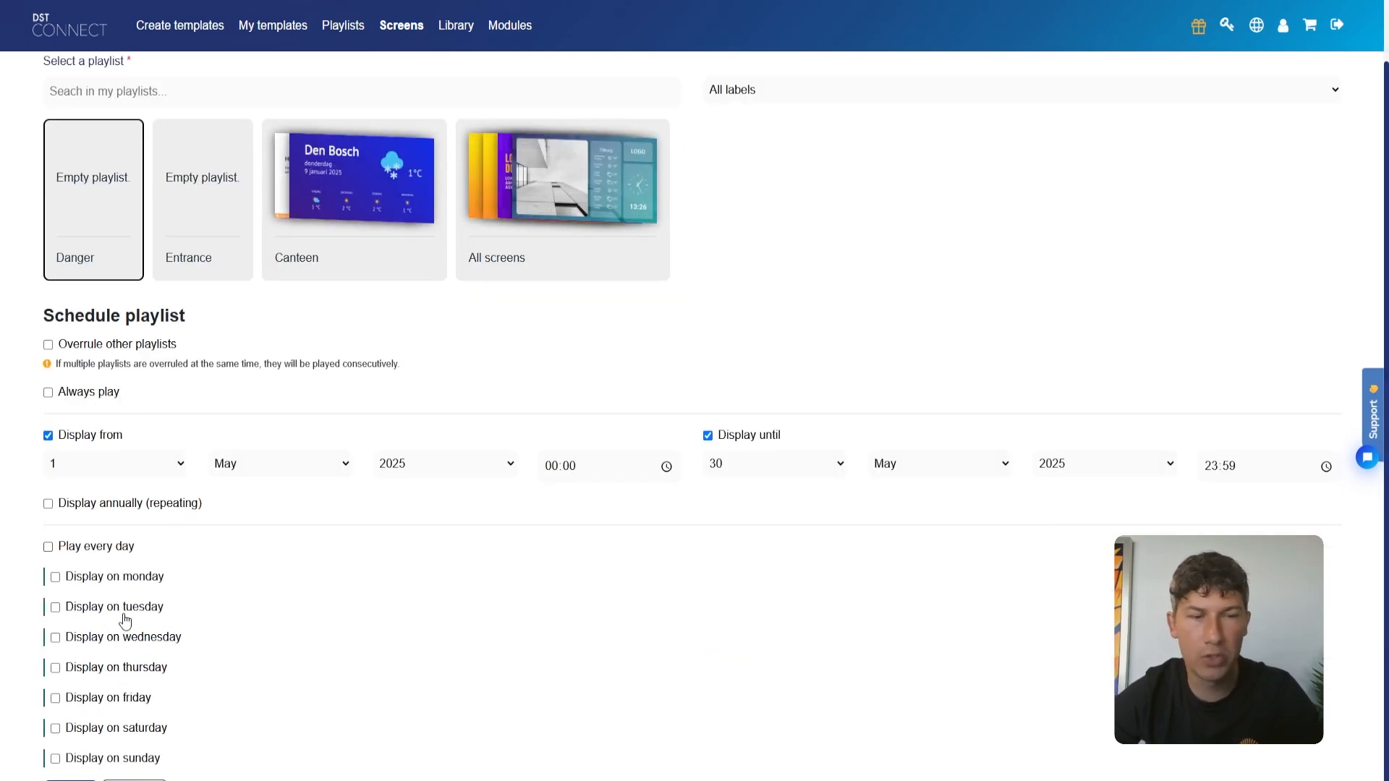
{"action": "left_click", "coordinate": [124, 614]}
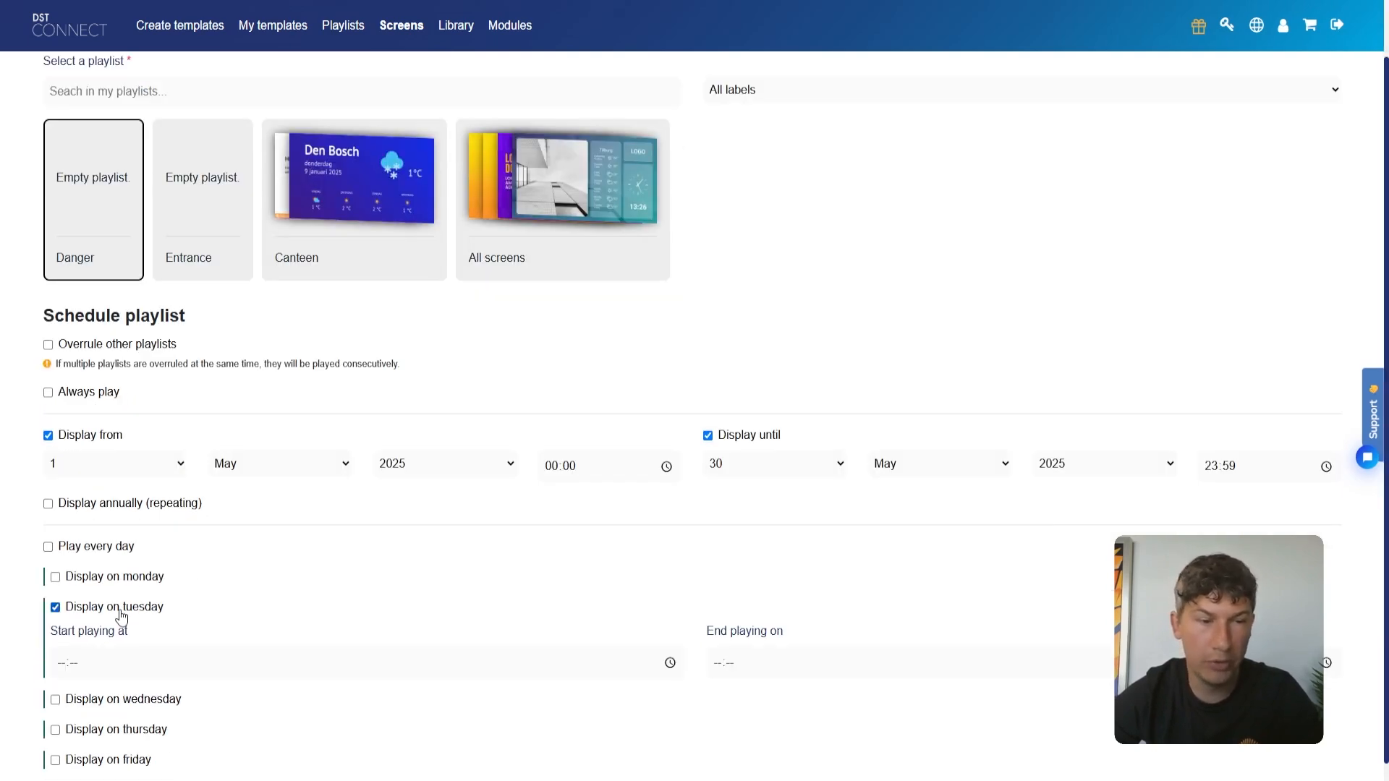
{"action": "left_click", "coordinate": [119, 716]}
{"action": "scroll", "coordinate": [116, 705], "scroll_direction": "down", "scroll_amount": 2}
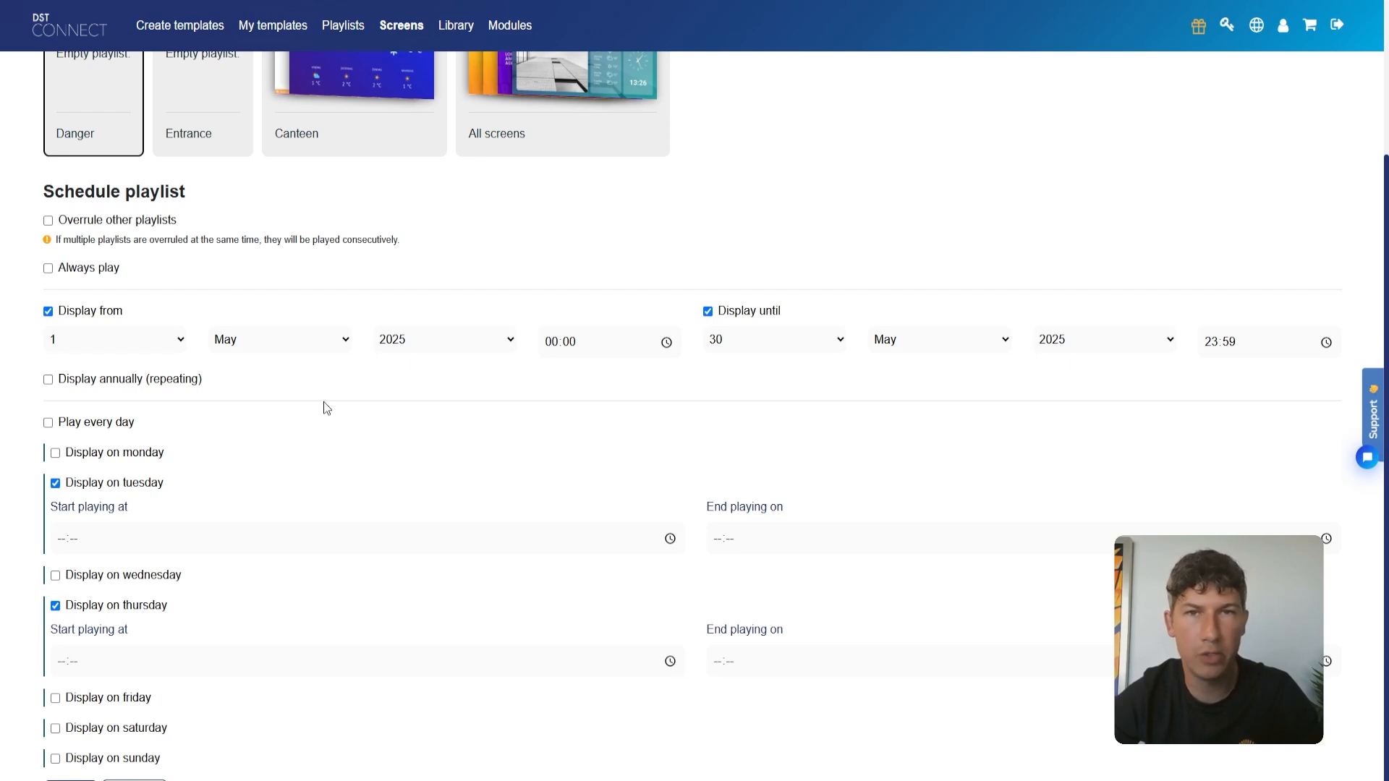
{"action": "scroll", "coordinate": [349, 391], "scroll_direction": "up", "scroll_amount": 3}
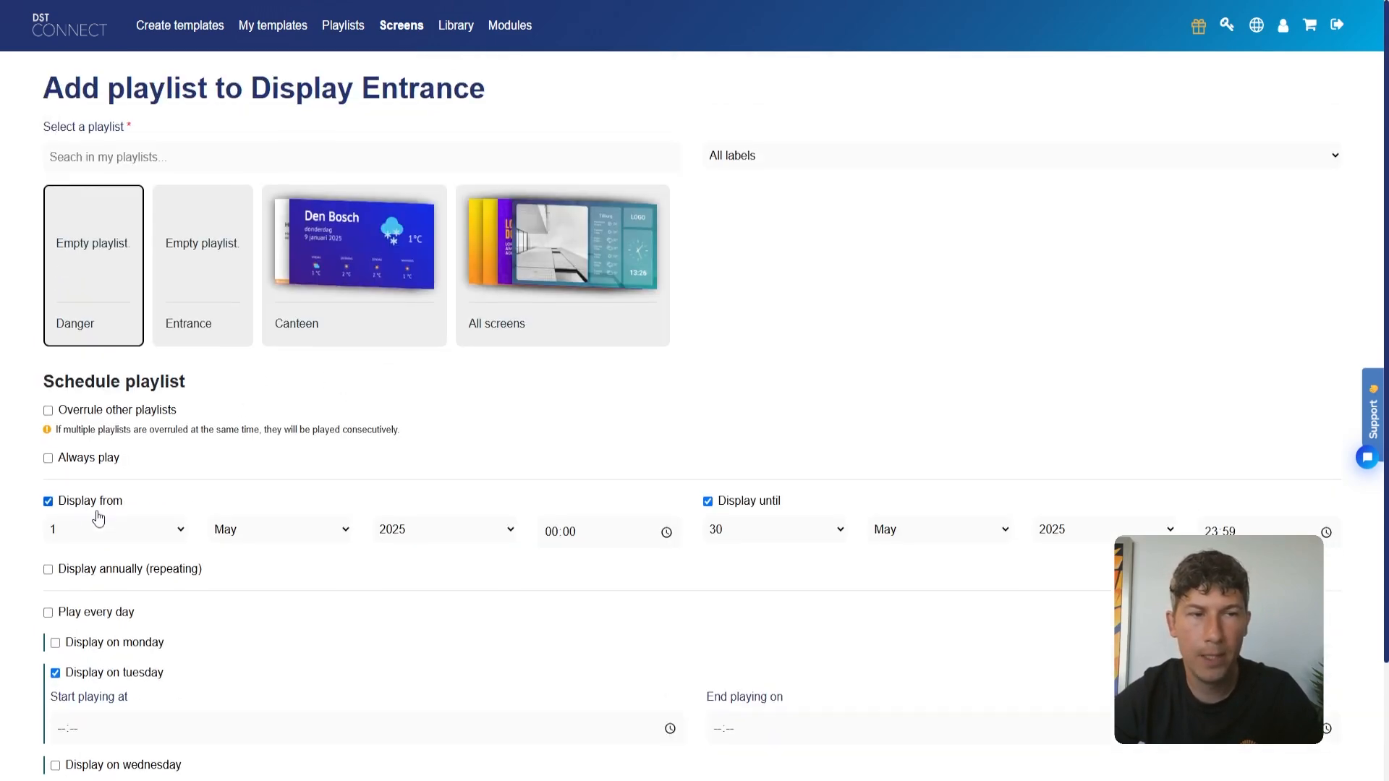
{"action": "left_click", "coordinate": [94, 465]}
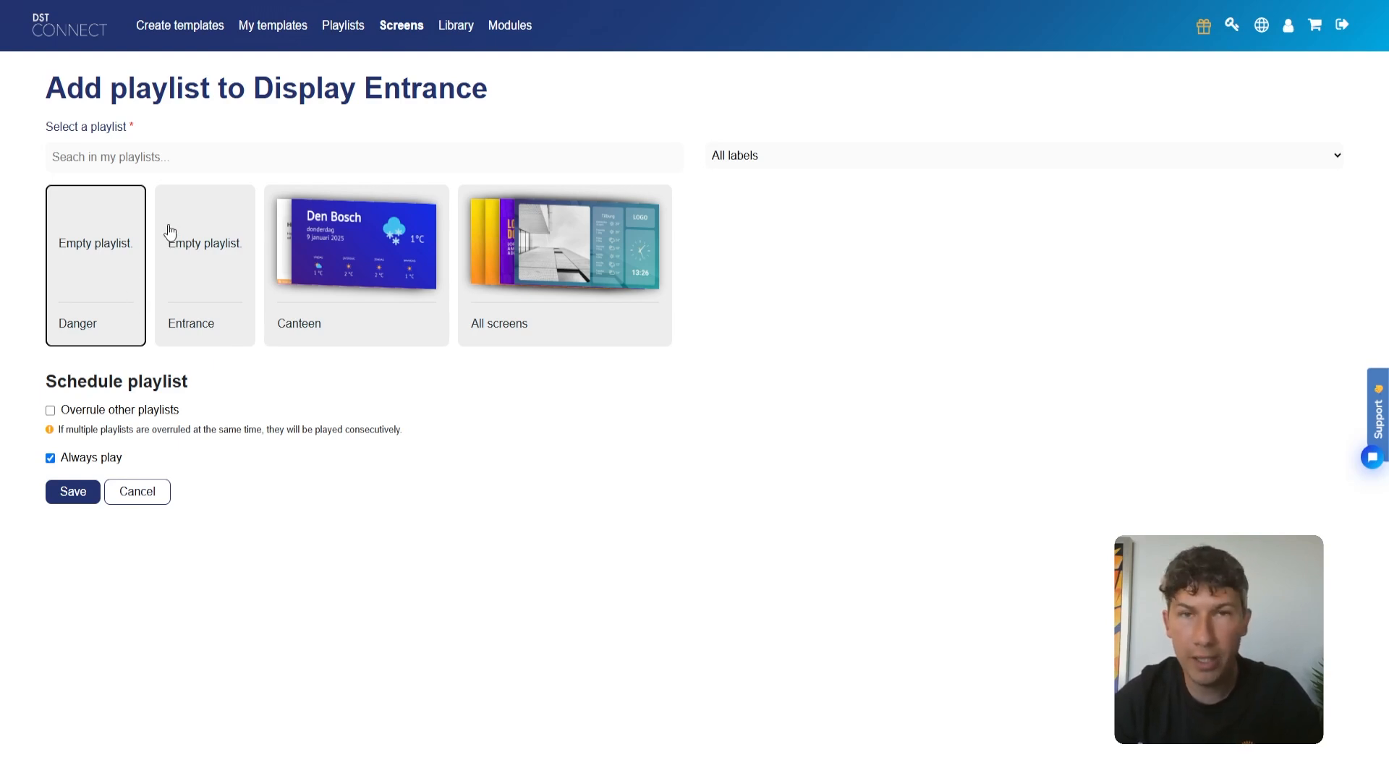
Turn off Always play for the Danger playlist and set it to display from 10 May 2025 at 18:00
{"action": "left_click", "coordinate": [102, 458]}
{"action": "left_click", "coordinate": [116, 504]}
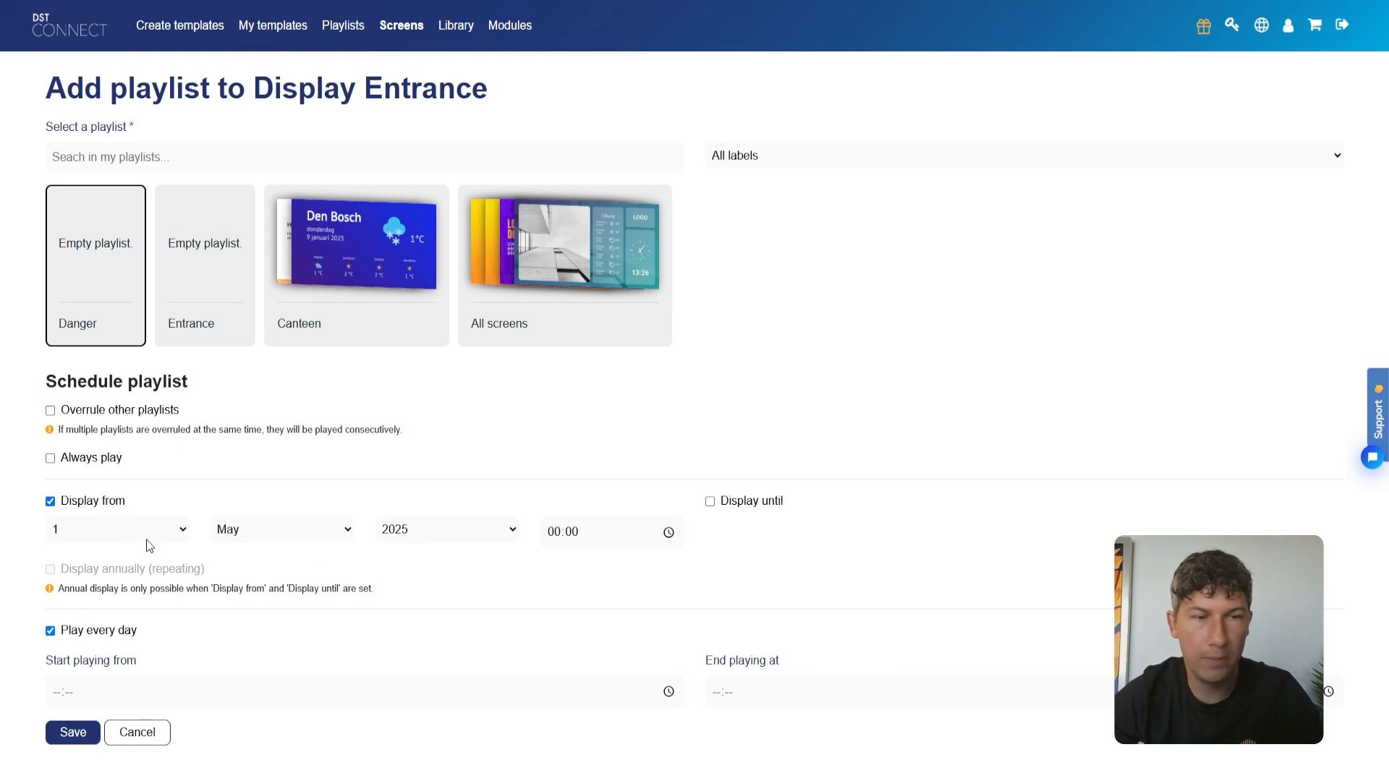
{"action": "left_click", "coordinate": [147, 539]}
{"action": "left_click", "coordinate": [102, 307]}
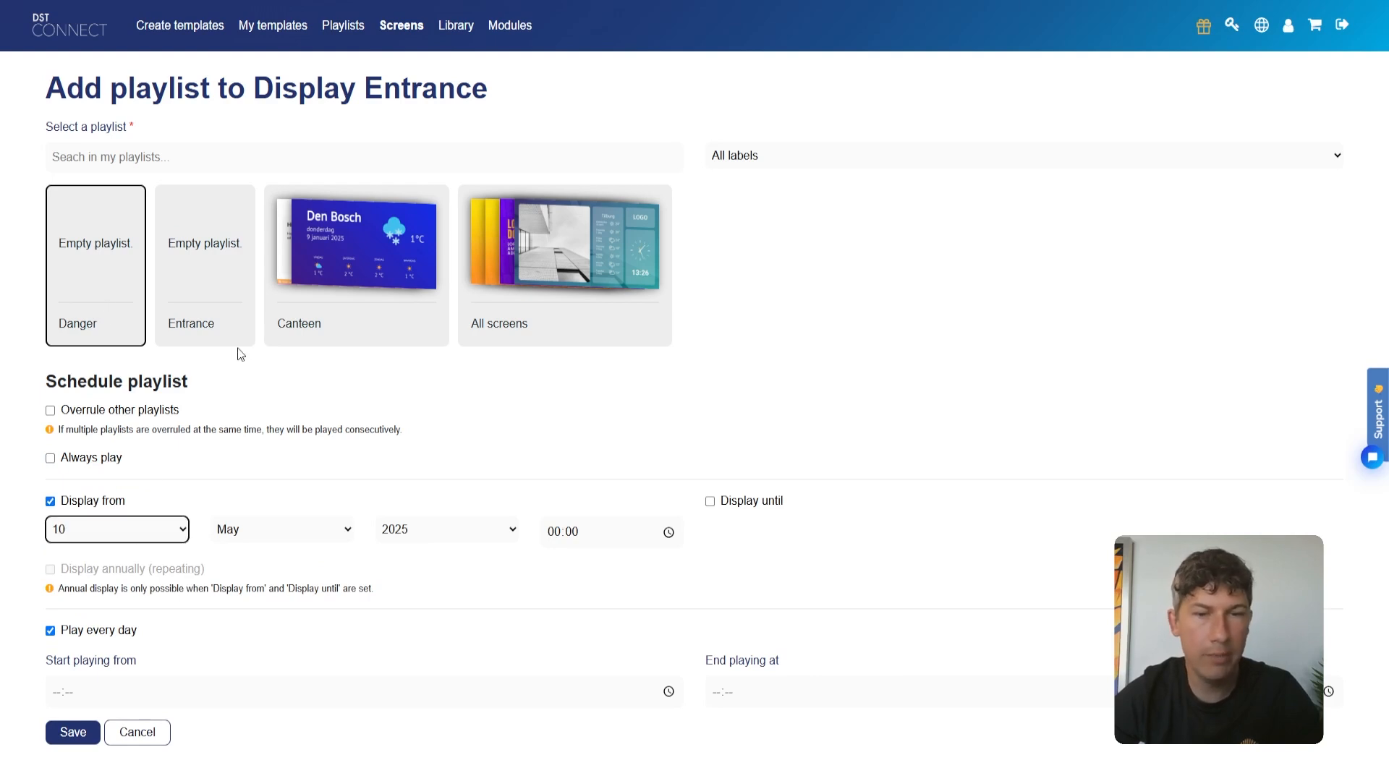
{"action": "left_click", "coordinate": [556, 533]}
{"action": "type", "text": "18"}
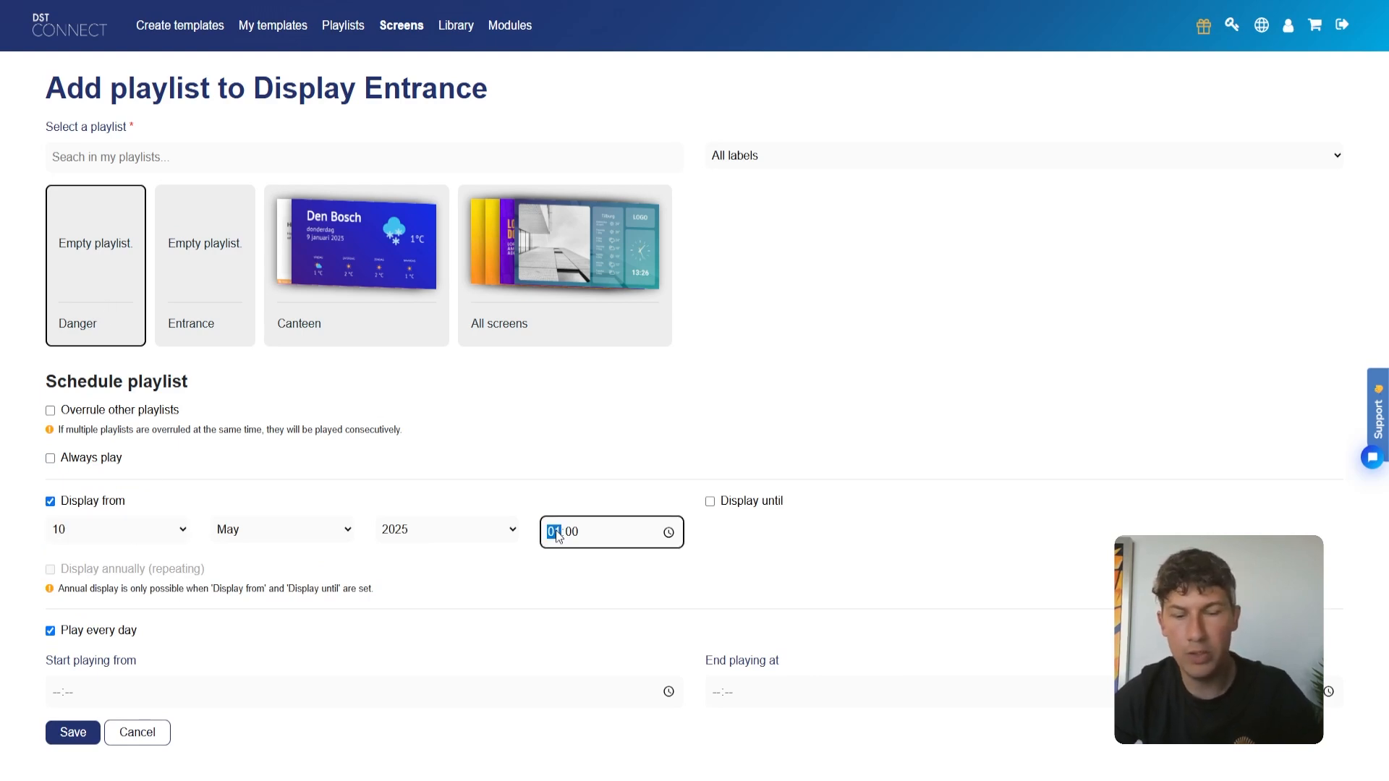
Enable the Danger playlist's end date and set it to display until 10 May 2025 at 22:00
{"action": "left_click", "coordinate": [709, 503]}
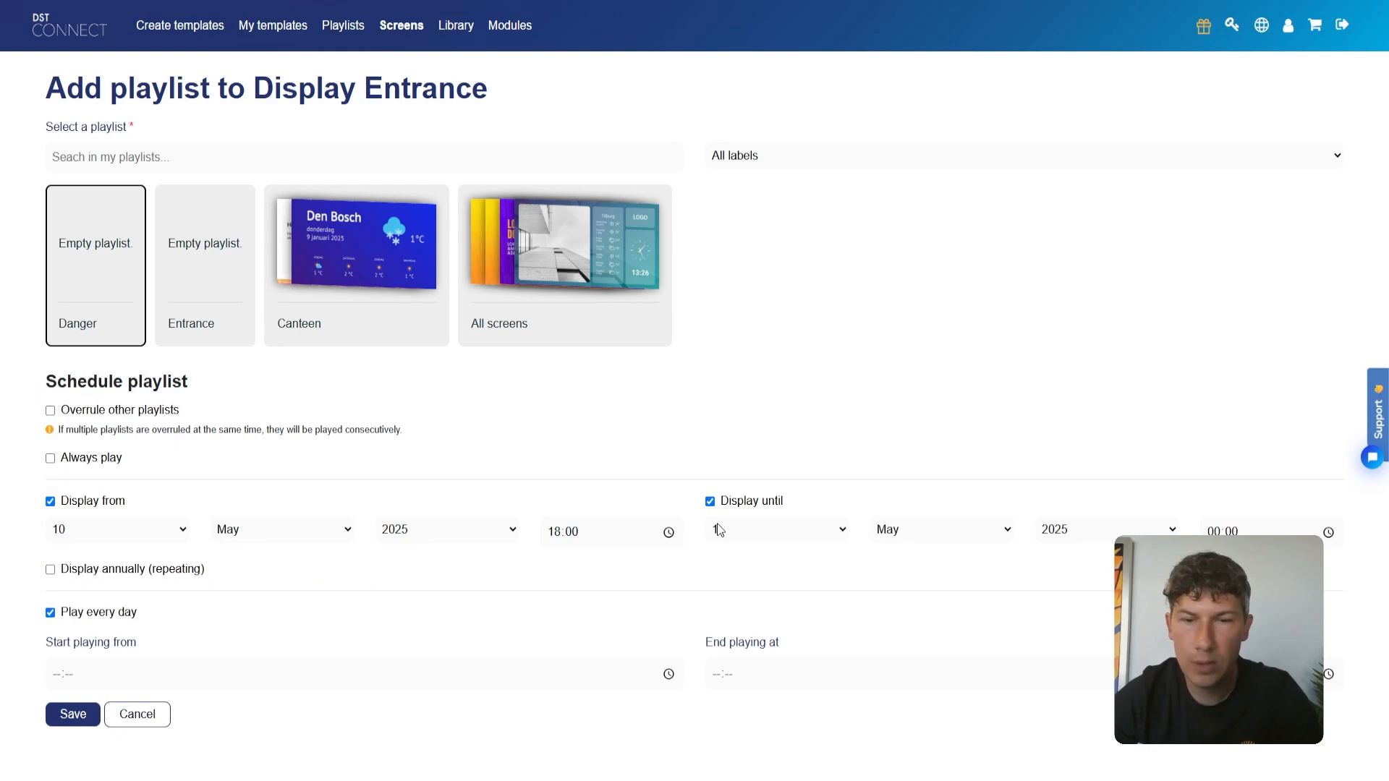
{"action": "left_click", "coordinate": [717, 527]}
{"action": "left_click", "coordinate": [715, 335]}
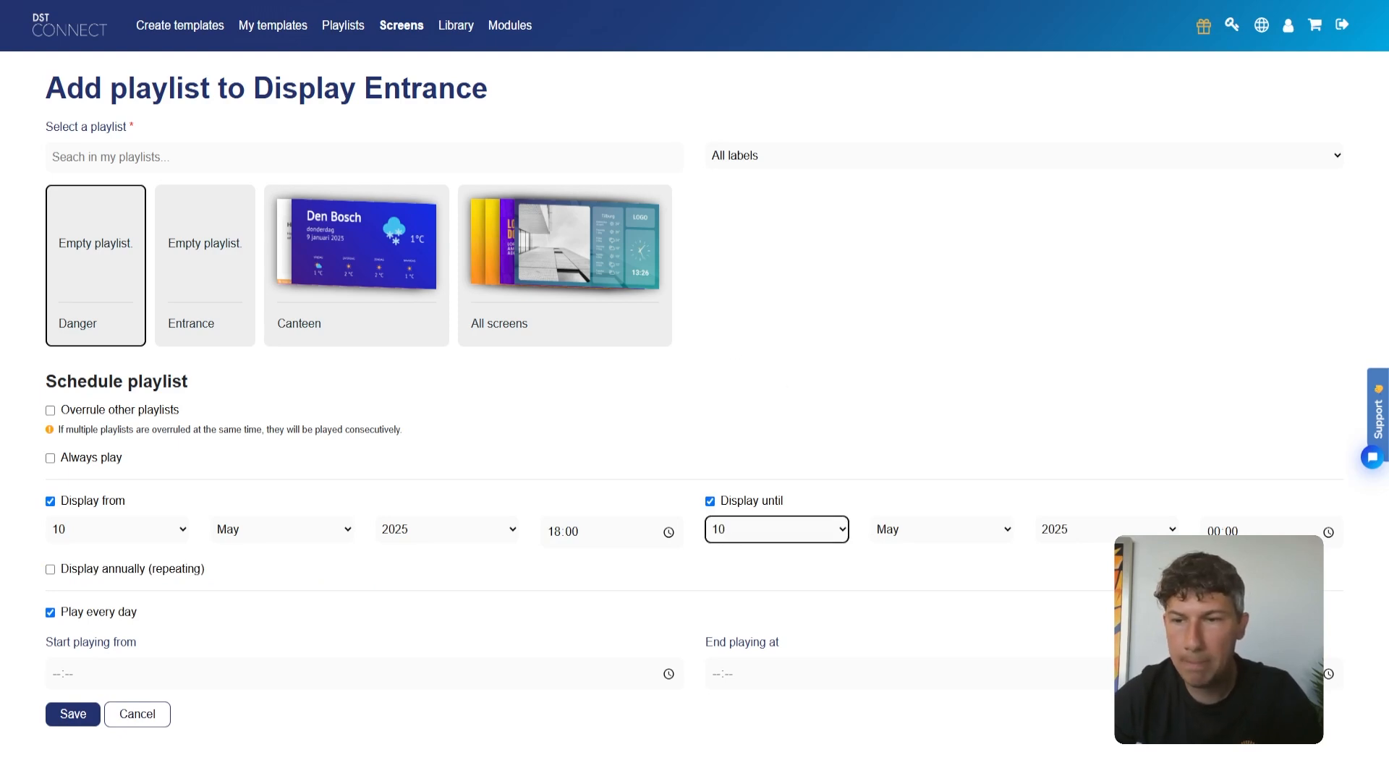
{"action": "key", "text": "Tab"}
{"action": "key", "text": "Tab"}
{"action": "key", "text": "Tab"}
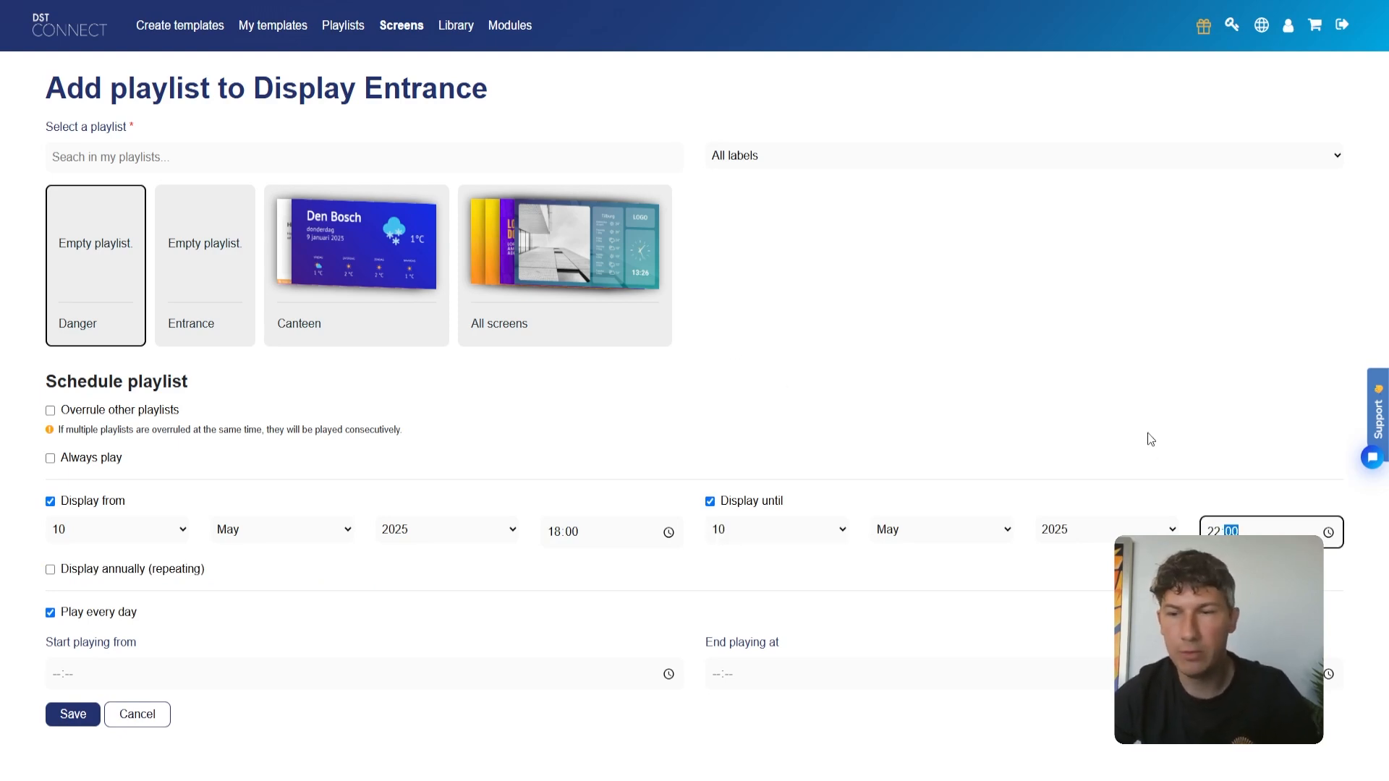
{"action": "left_click", "coordinate": [1155, 433]}
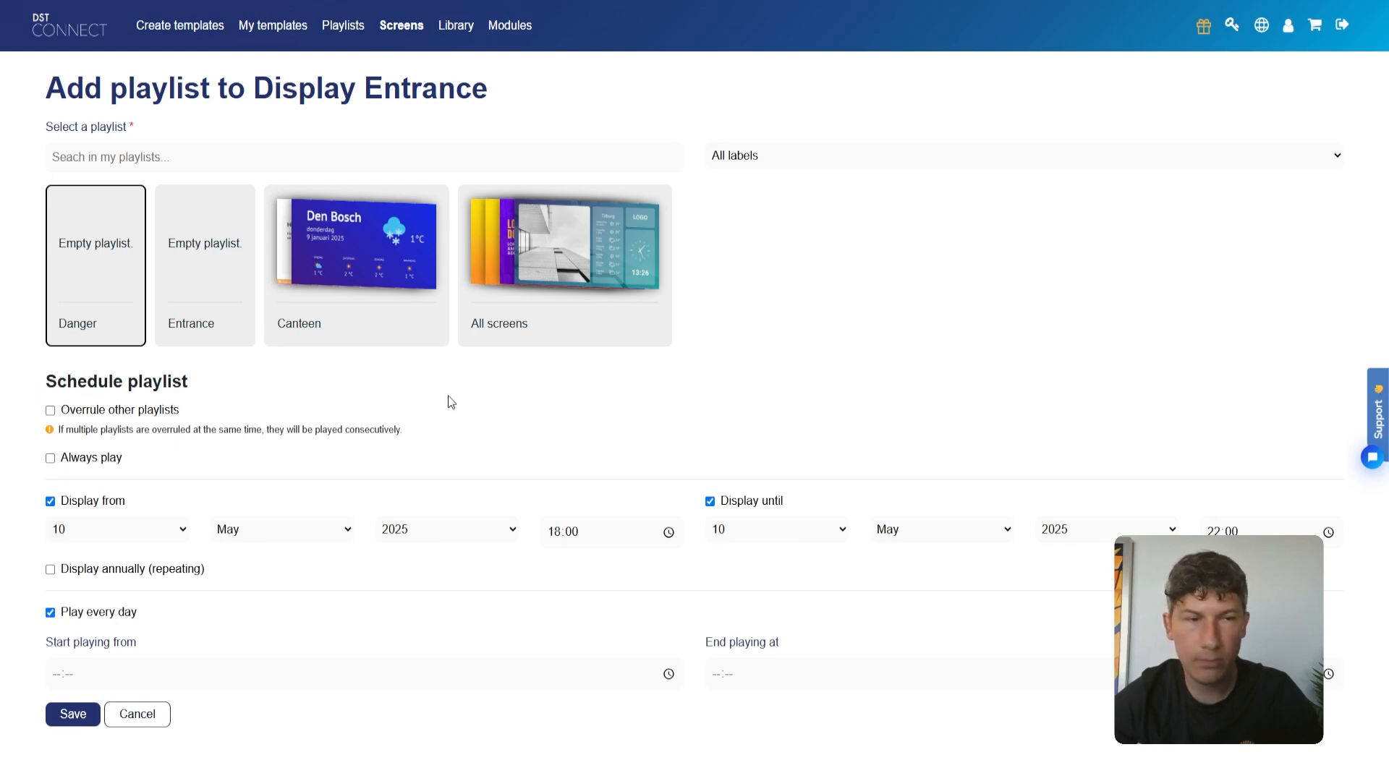
Let the Danger playlist overrule other playlists and save it to Display Entrance
{"action": "left_click", "coordinate": [88, 416]}
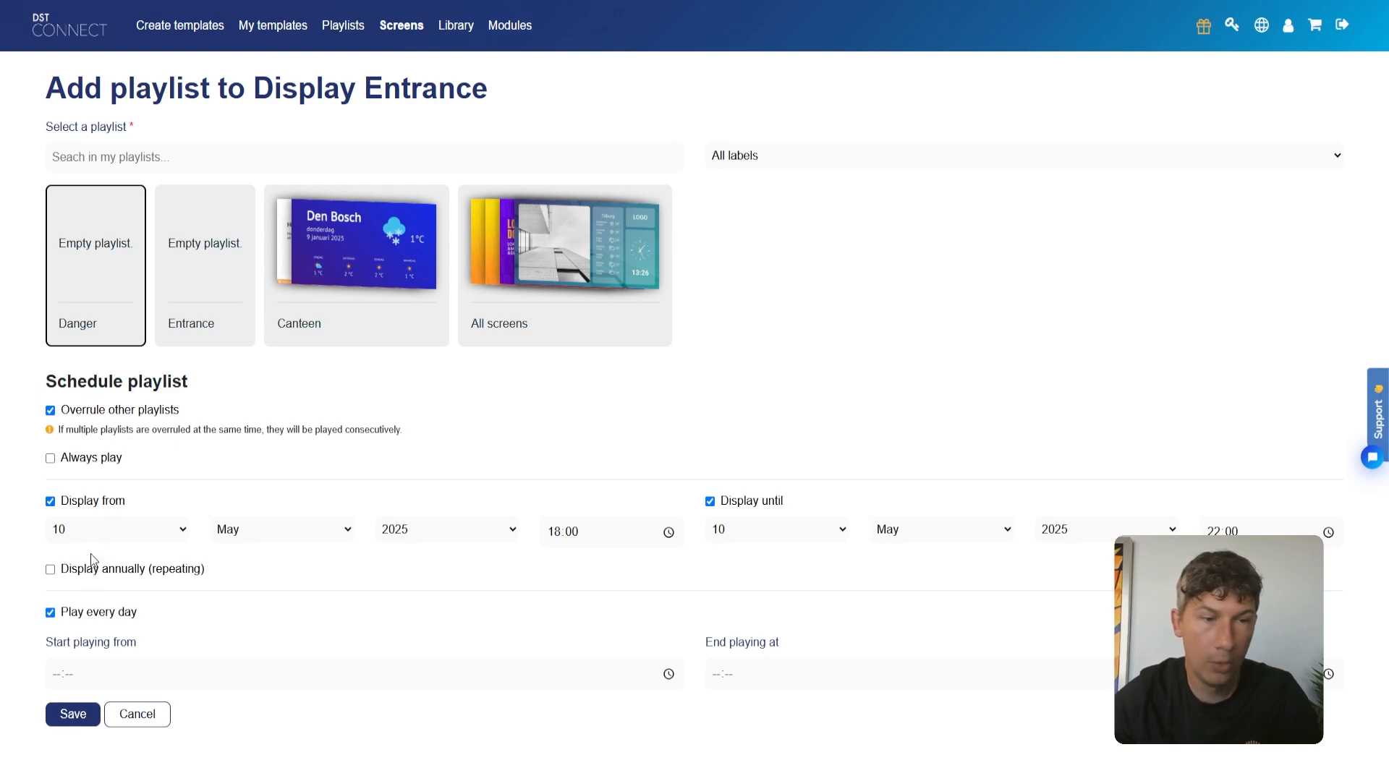
{"action": "left_click", "coordinate": [79, 714]}
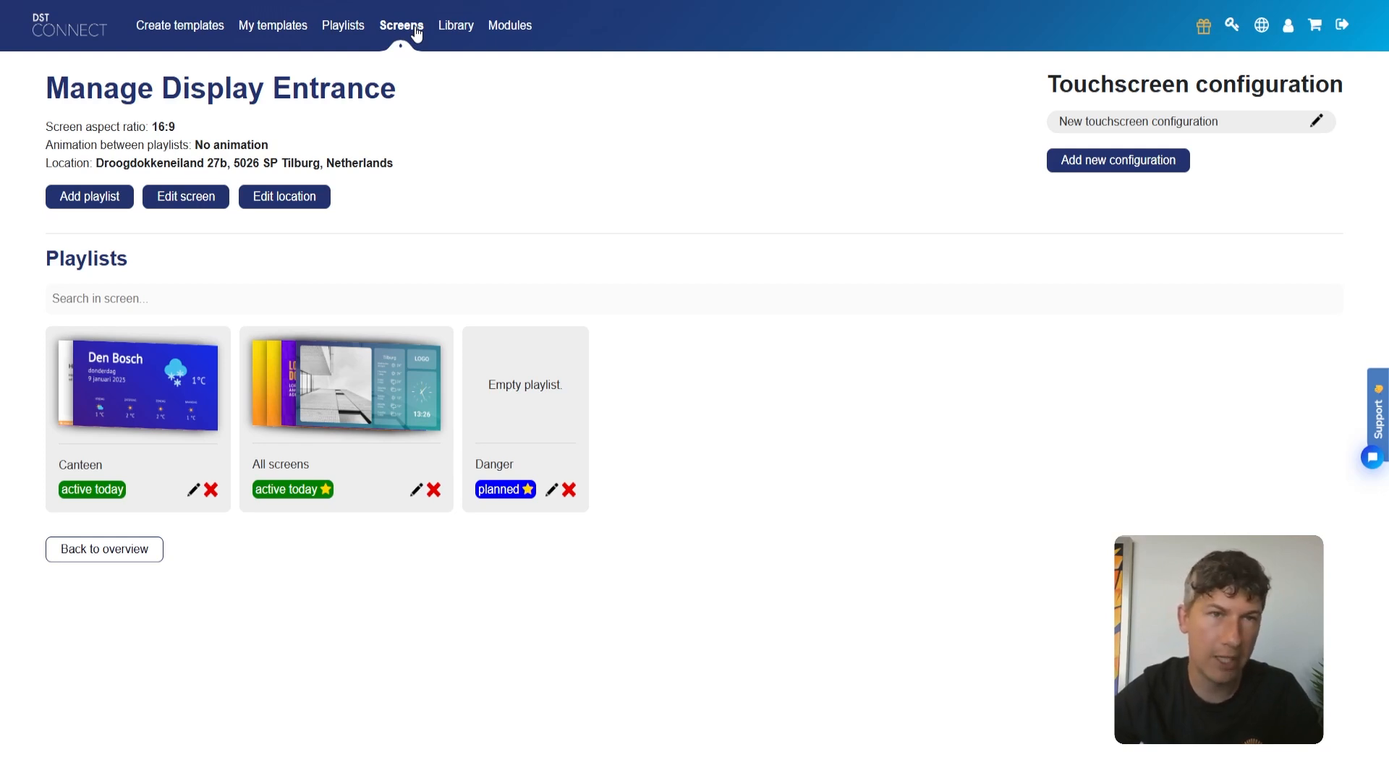
Review the filters and playlist details in the playlists overview, and open the All screens playlist to examine its slides
{"action": "left_click", "coordinate": [345, 26]}
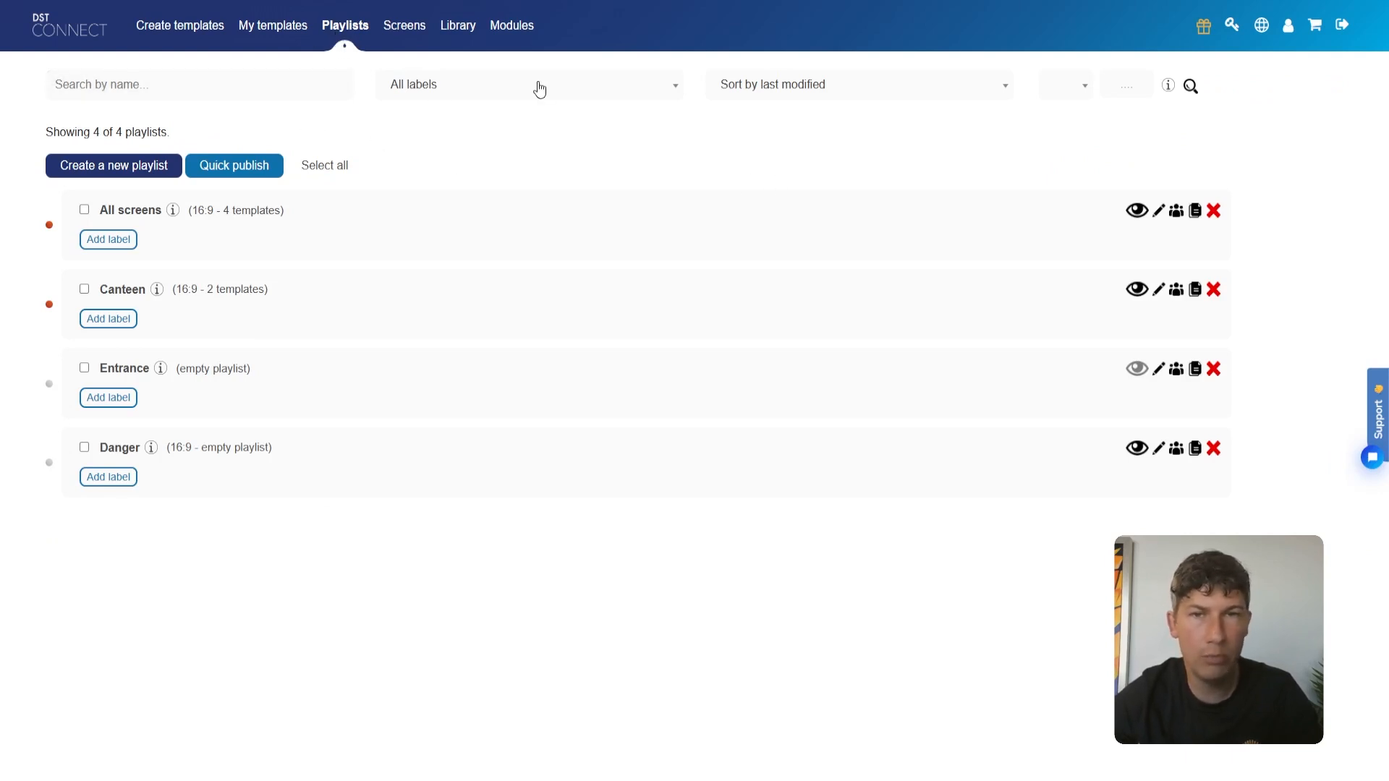
{"action": "mouse_move", "coordinate": [1169, 91]}
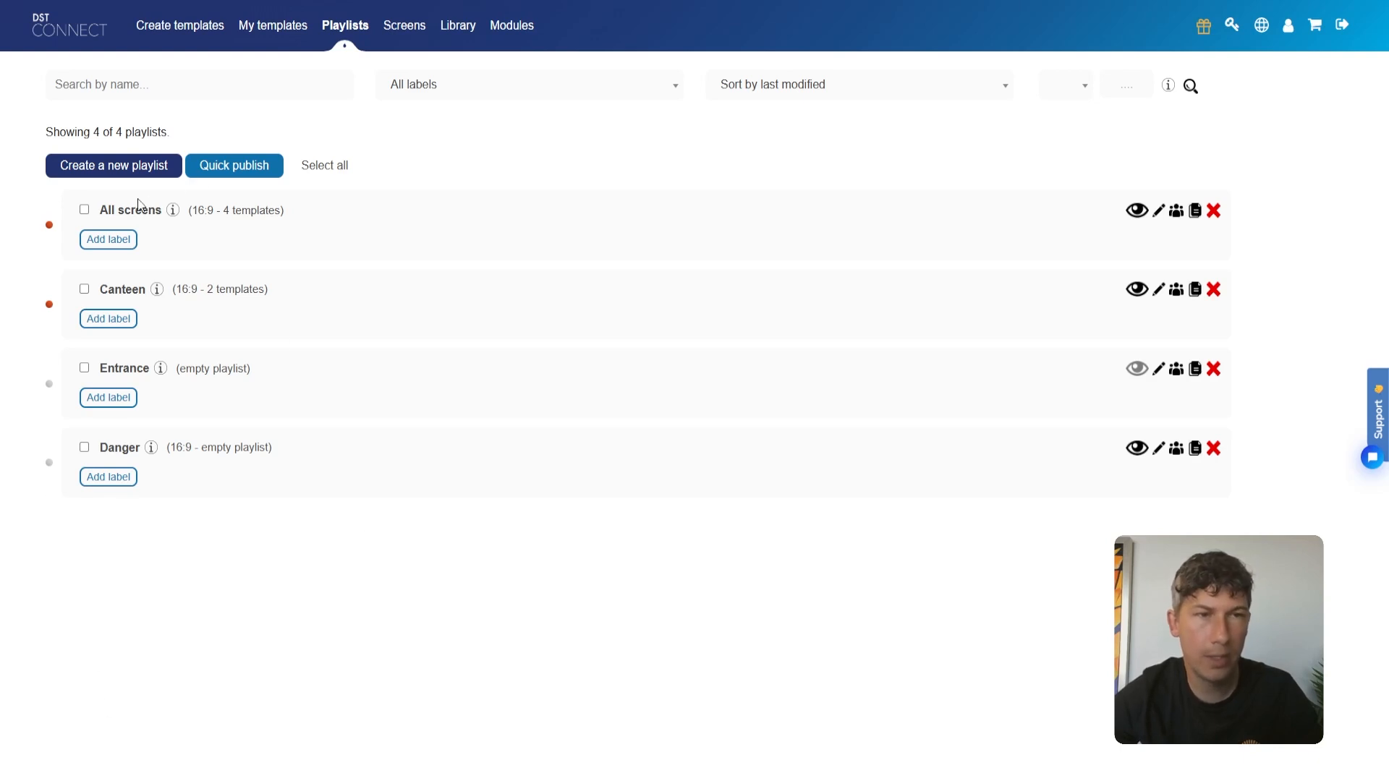
{"action": "mouse_move", "coordinate": [175, 213]}
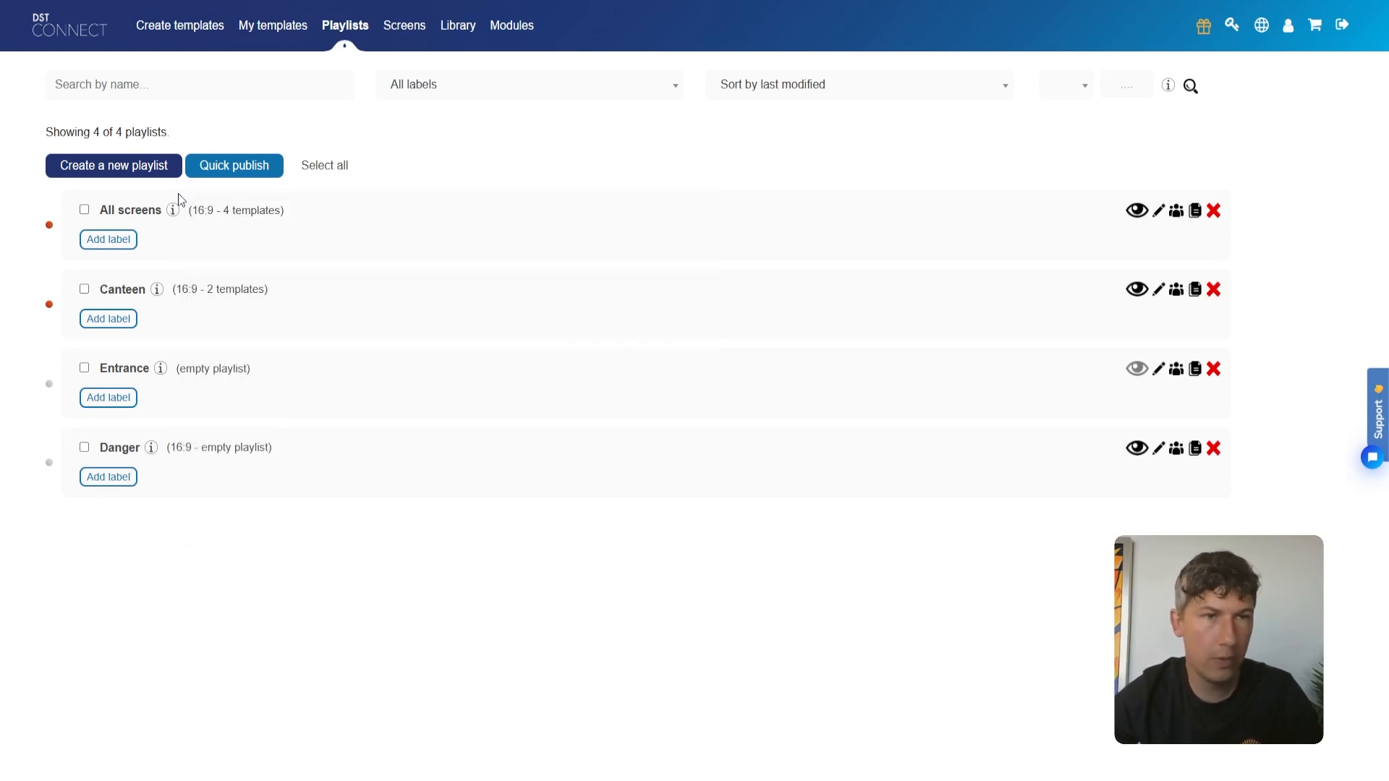
{"action": "left_click_drag", "start_coordinate": [192, 211], "coordinate": [282, 213]}
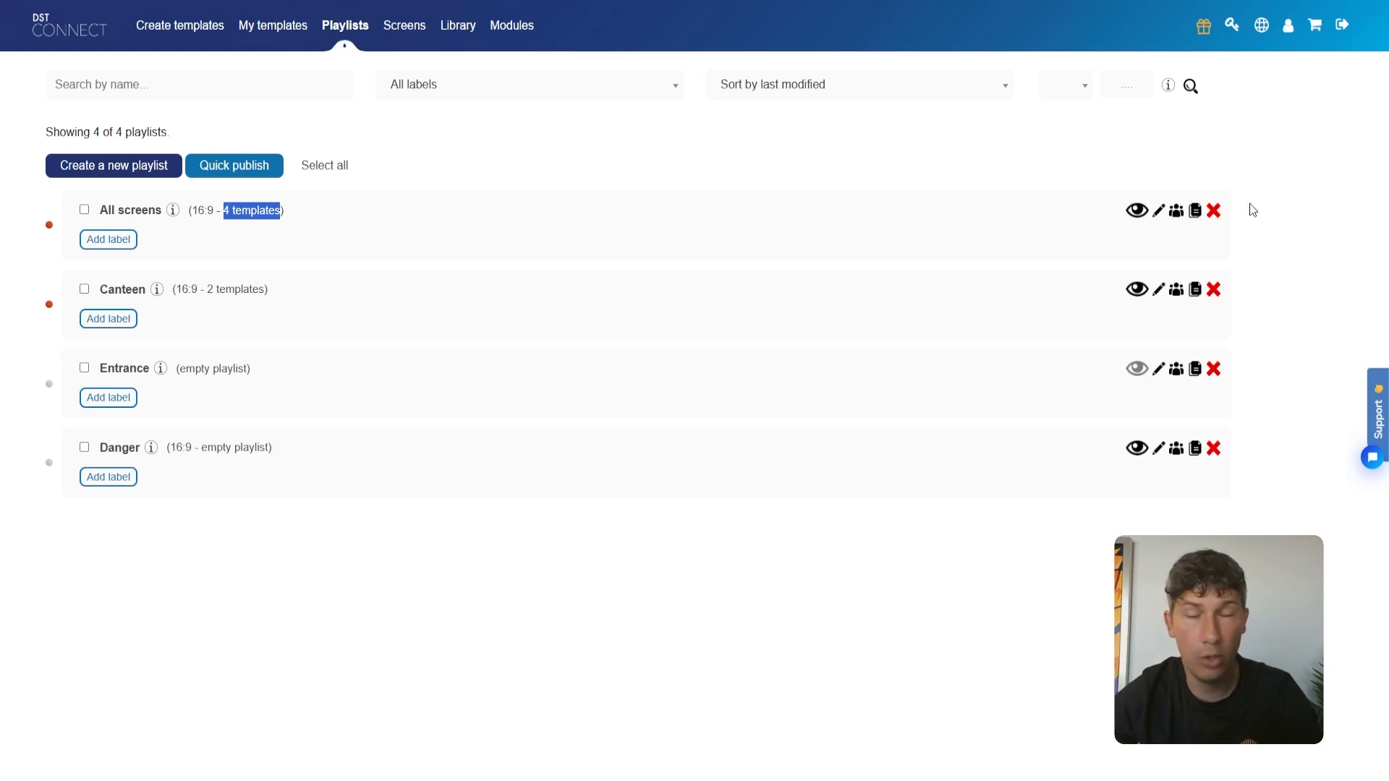
{"action": "left_click", "coordinate": [1158, 211]}
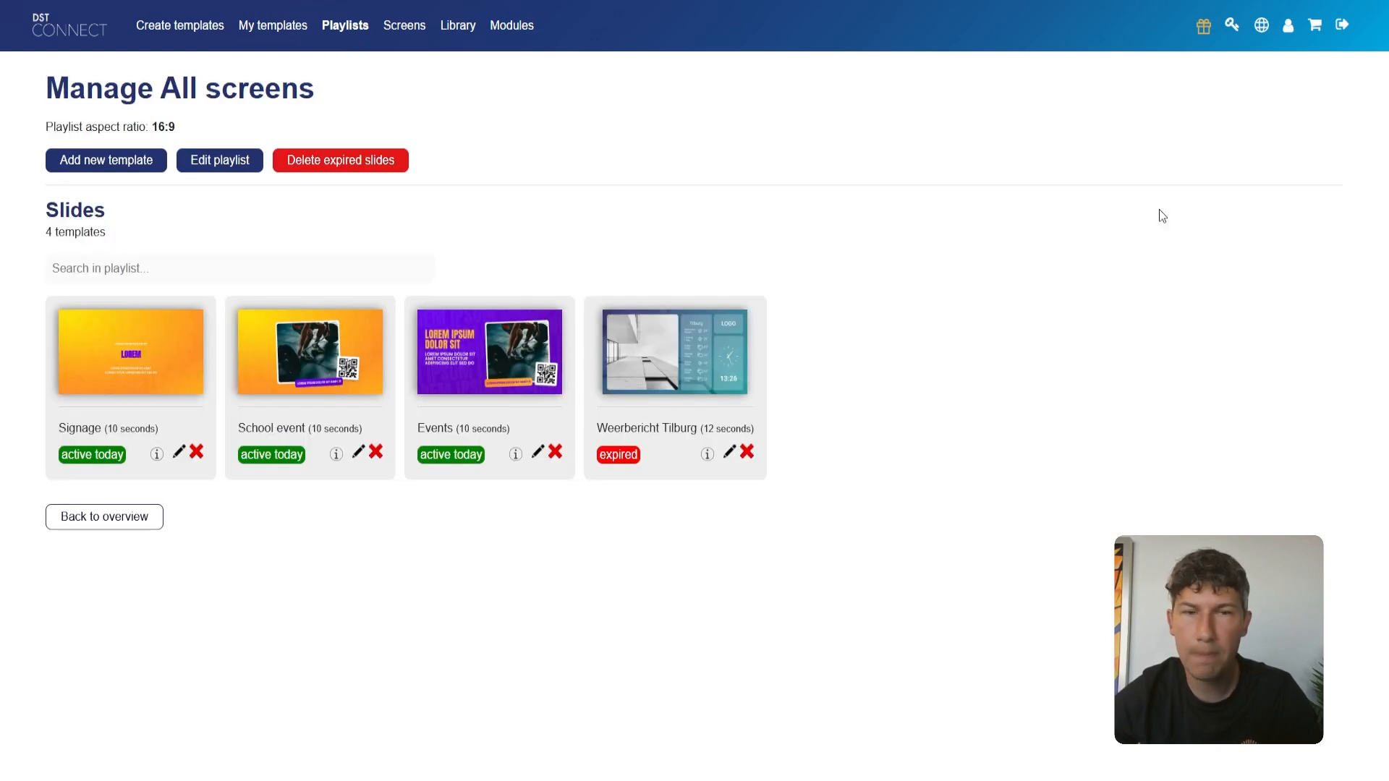
{"action": "left_click_drag", "start_coordinate": [45, 211], "coordinate": [97, 212]}
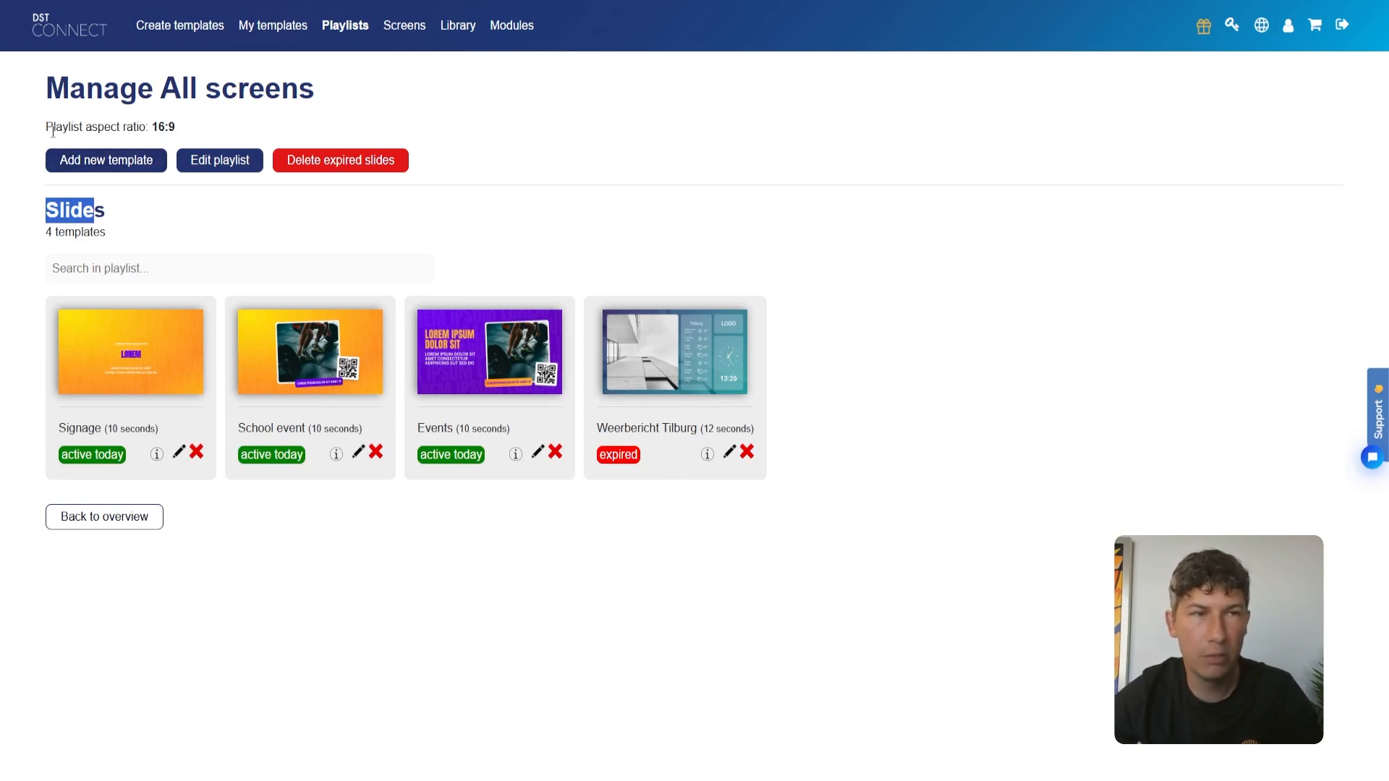
Start adding a slide to All screens with the Weerbericht afbeelding logo template and a playback time of 12 seconds
{"action": "left_click", "coordinate": [108, 165]}
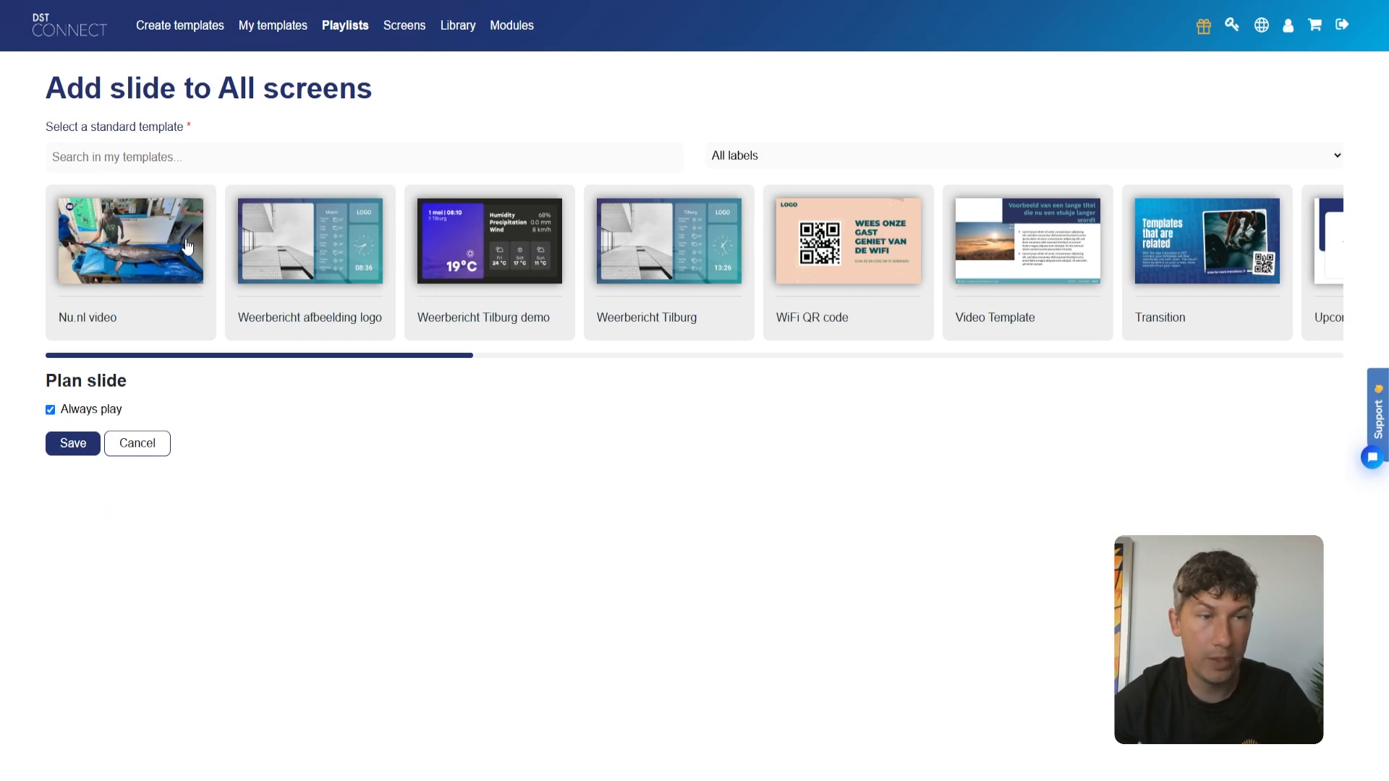
{"action": "left_click", "coordinate": [109, 257]}
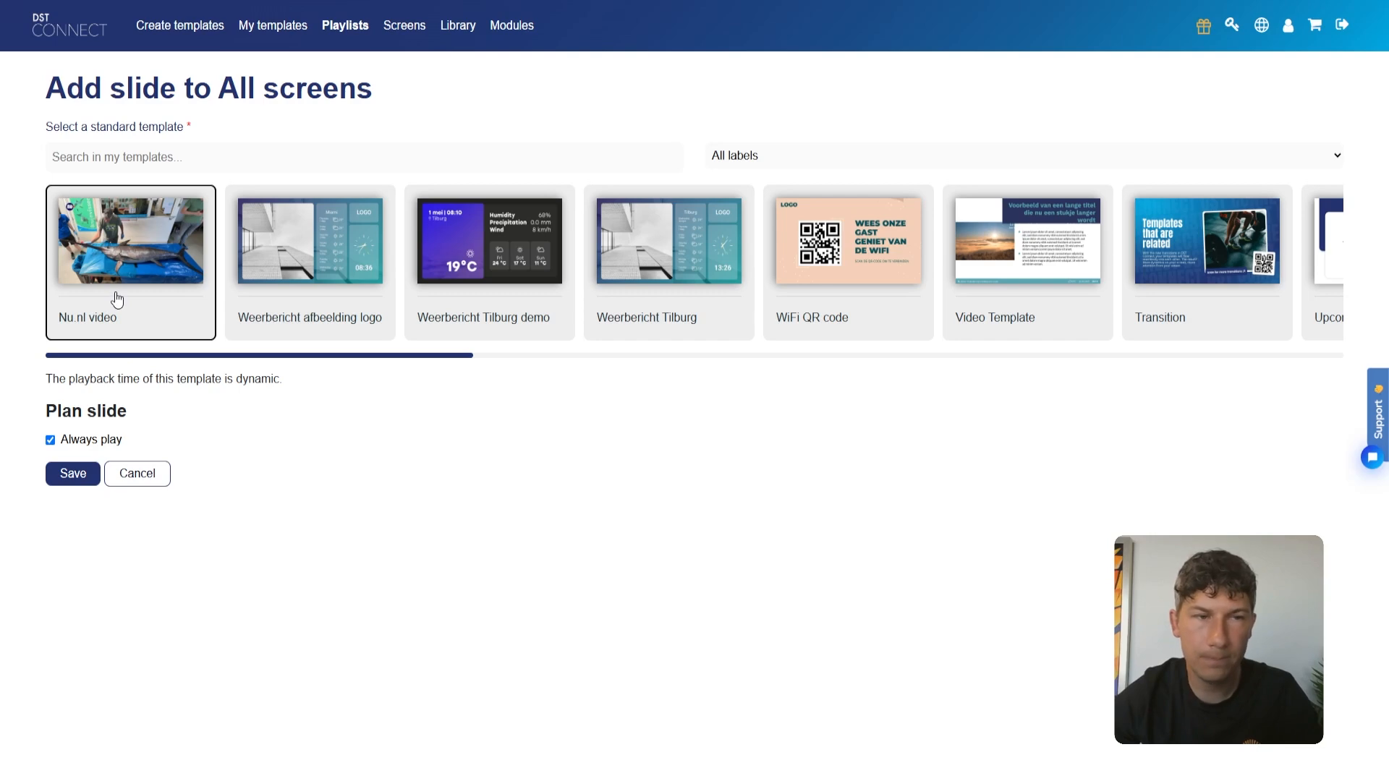
{"action": "left_click", "coordinate": [273, 282]}
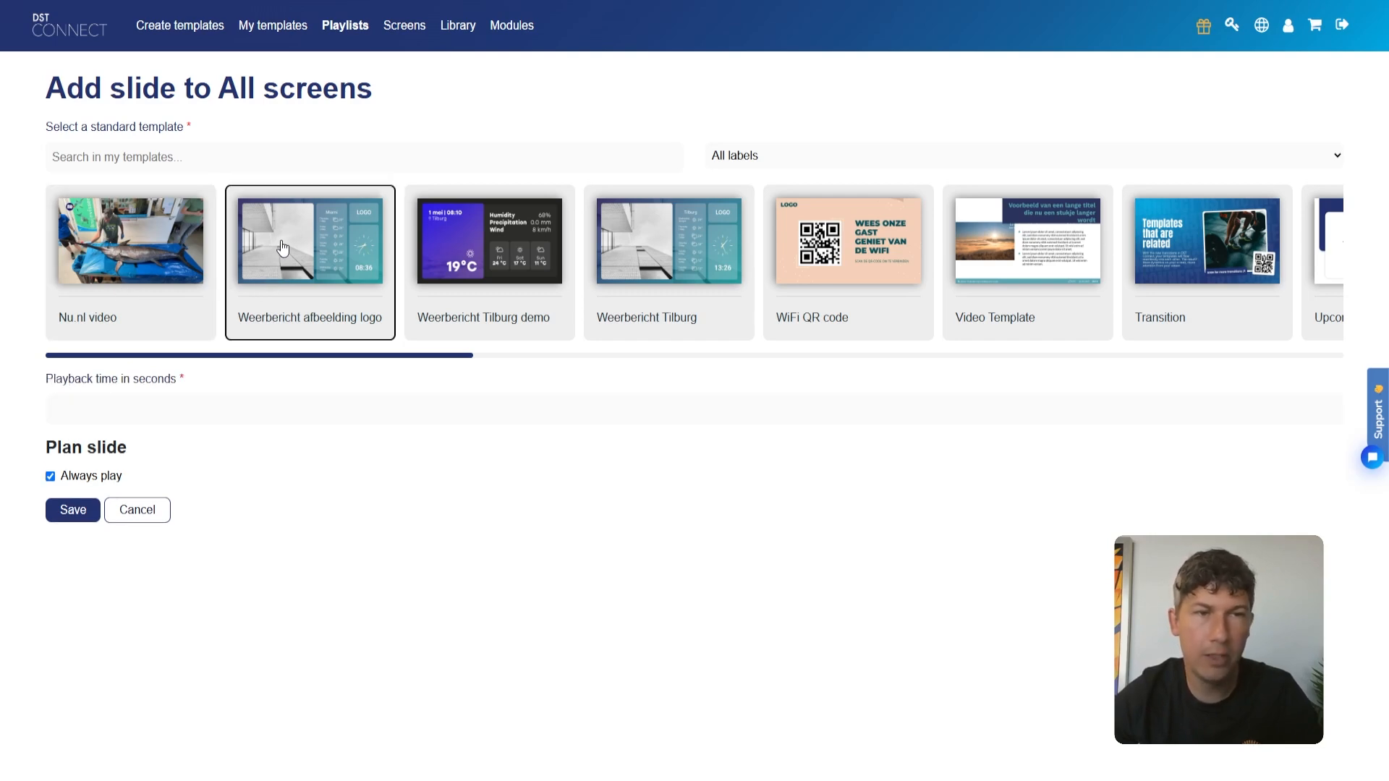
{"action": "left_click", "coordinate": [103, 406]}
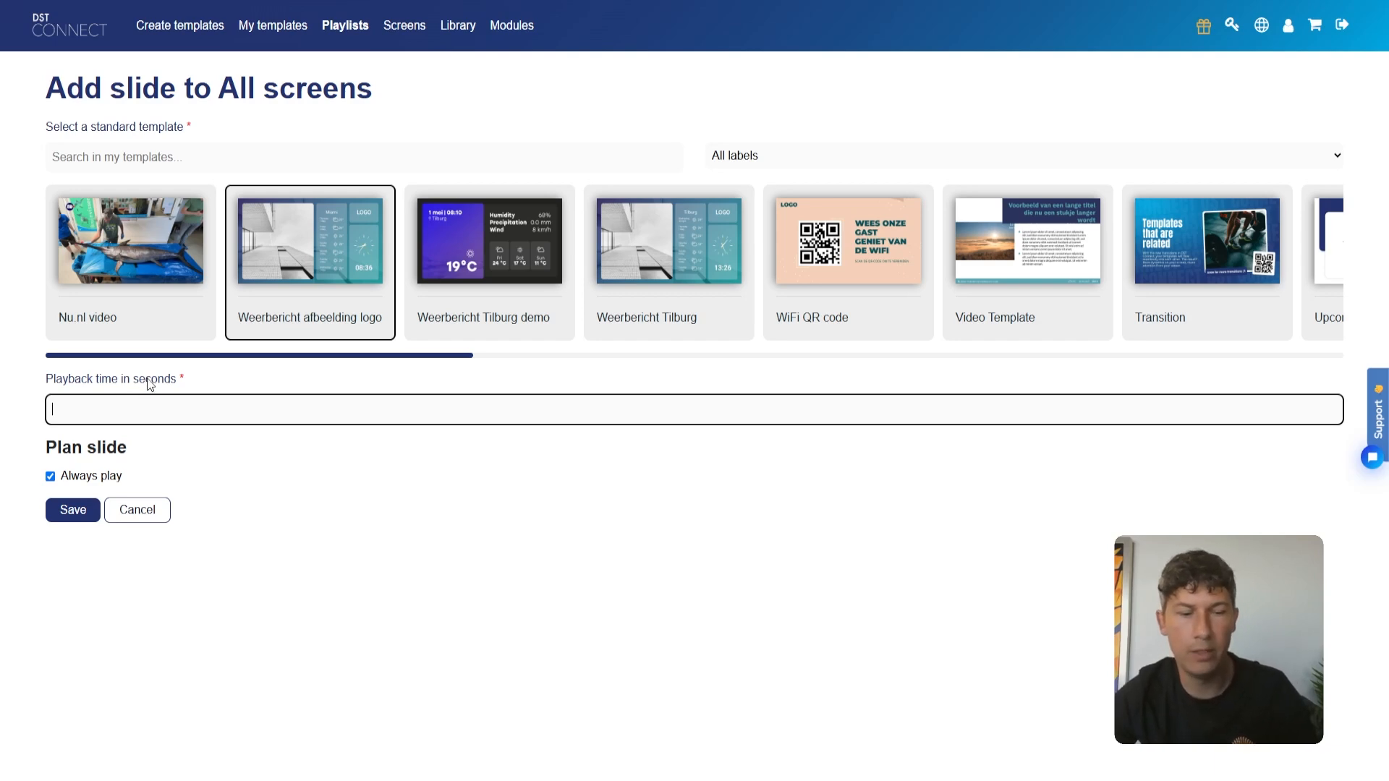
{"action": "type", "text": "12"}
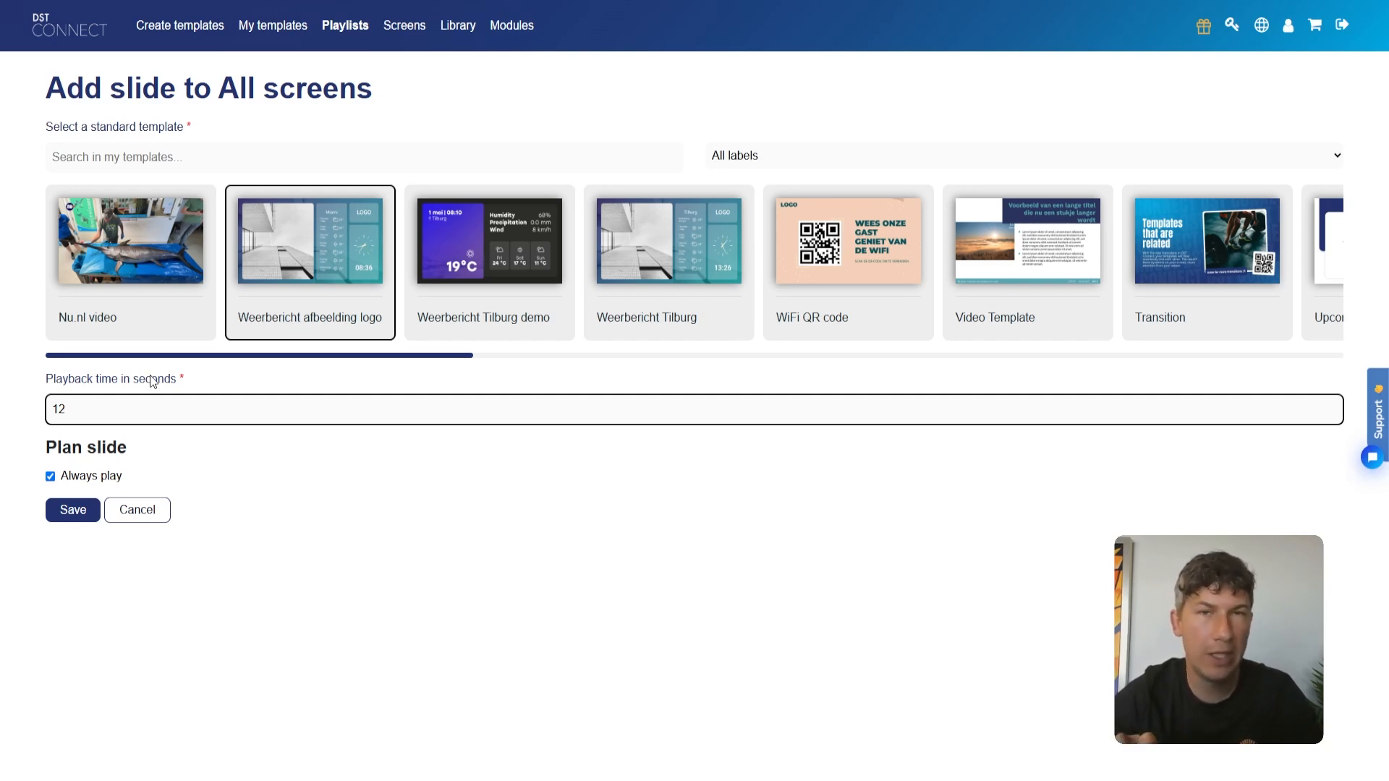
Turn off Always play and Play every day for the slide, enable Display from and Display until, and leave without saving
{"action": "left_click", "coordinate": [98, 476]}
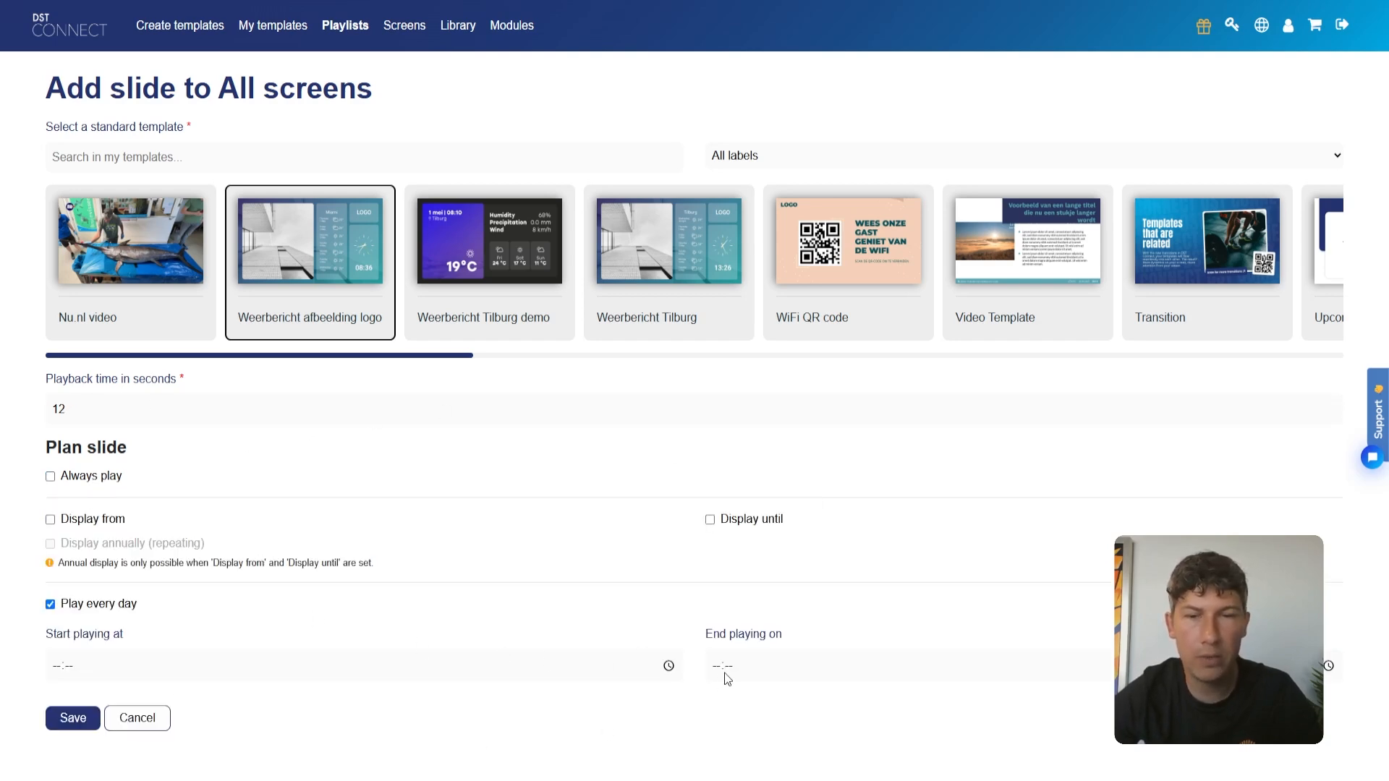
{"action": "left_click", "coordinate": [97, 520]}
{"action": "left_click", "coordinate": [768, 521]}
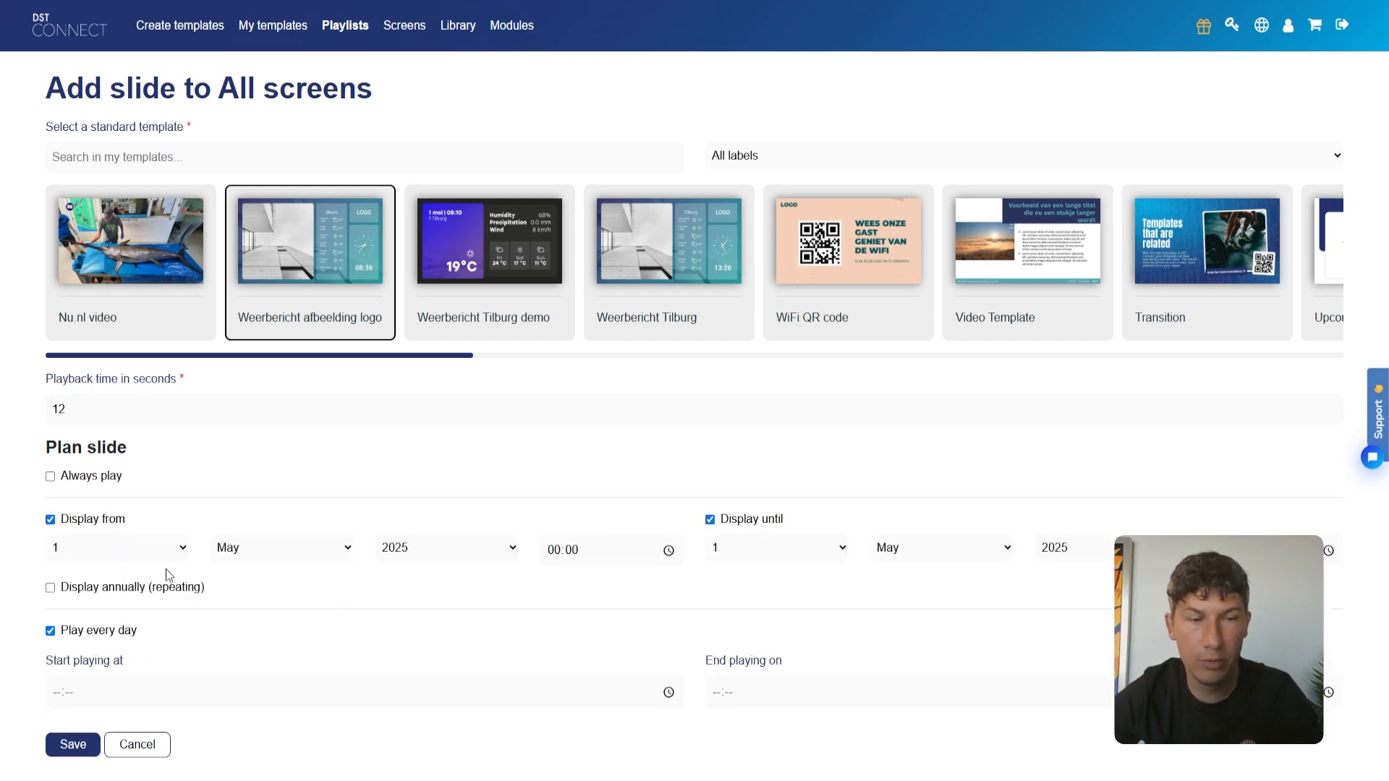
{"action": "left_click", "coordinate": [86, 632]}
{"action": "scroll", "coordinate": [101, 628], "scroll_direction": "down", "scroll_amount": 2}
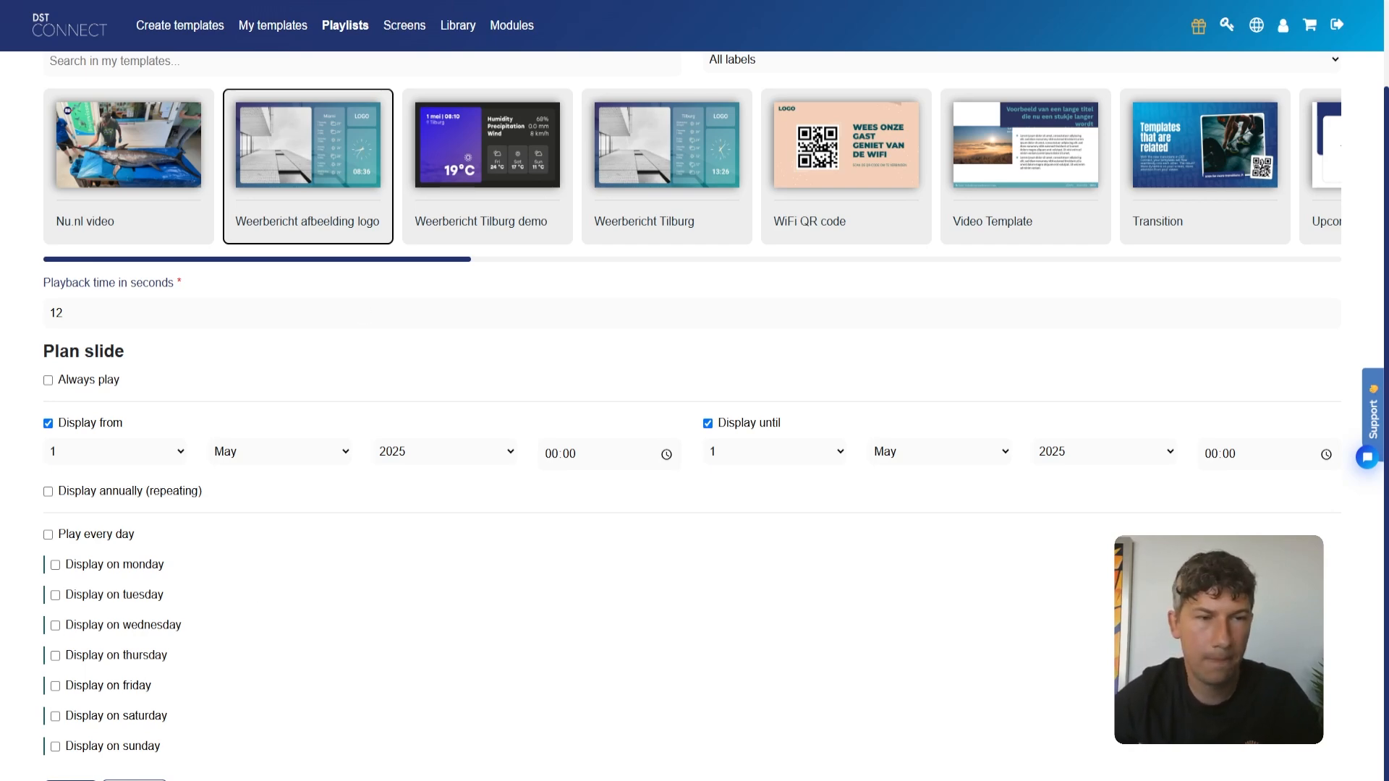
{"action": "key", "text": "alt+Left"}
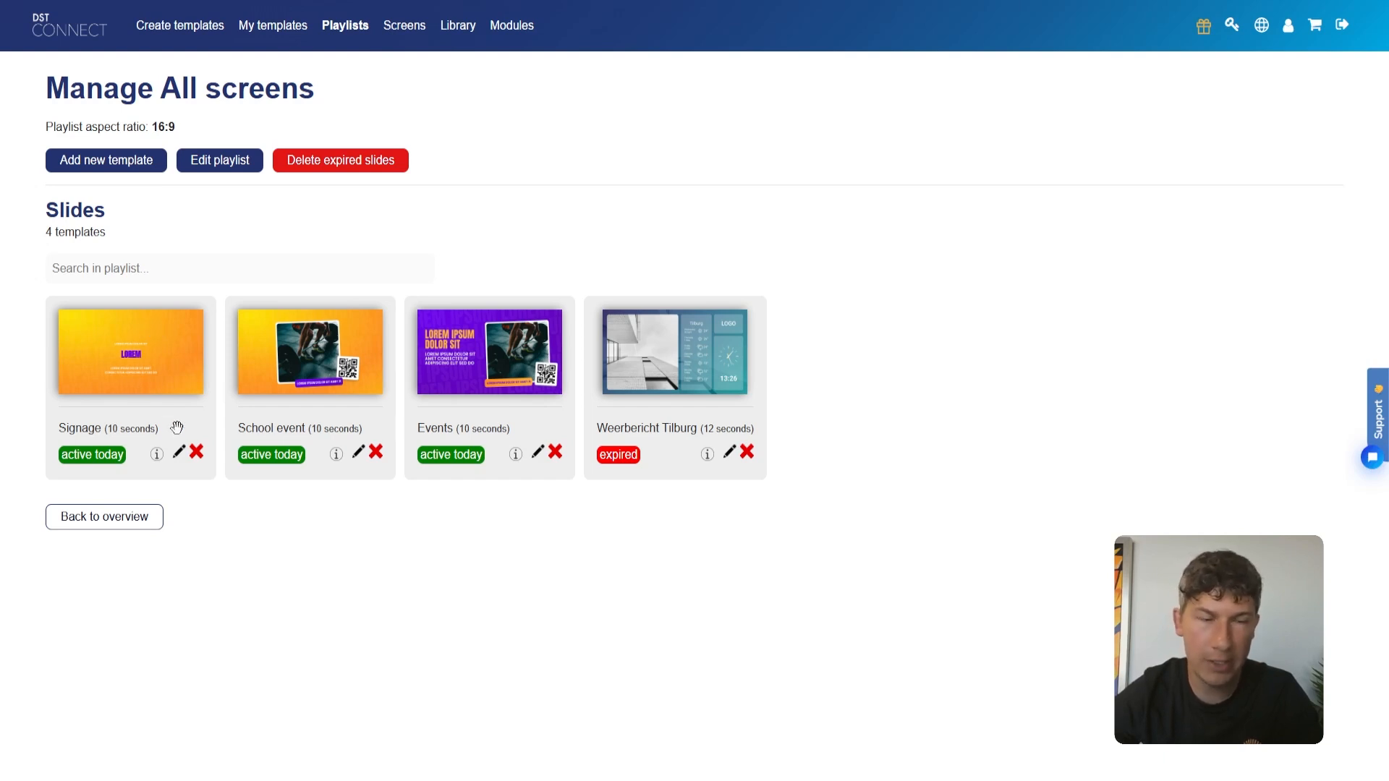
Return to the playlists overview, open Quick Publish and review its playlists, screens and scheduling settings sections
{"action": "left_click", "coordinate": [141, 521]}
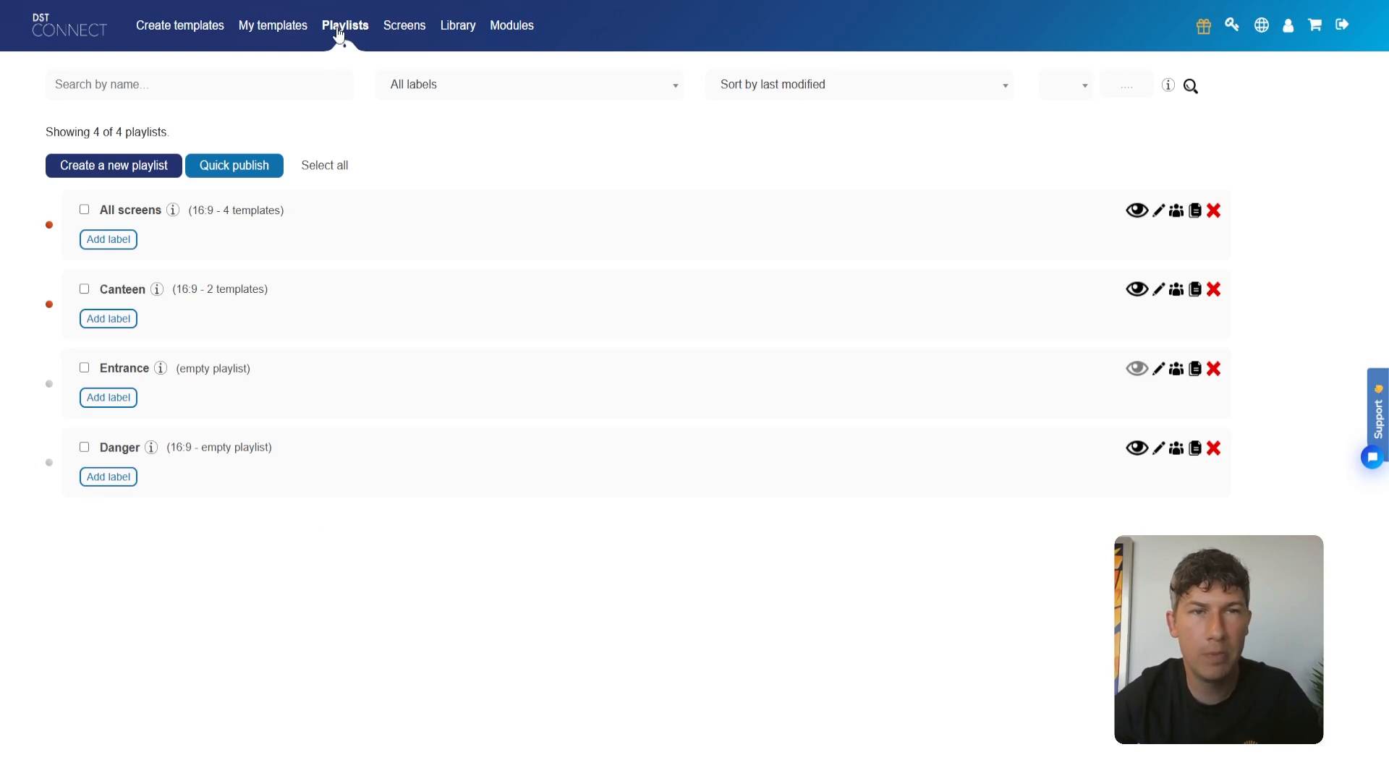
{"action": "left_click", "coordinate": [223, 172]}
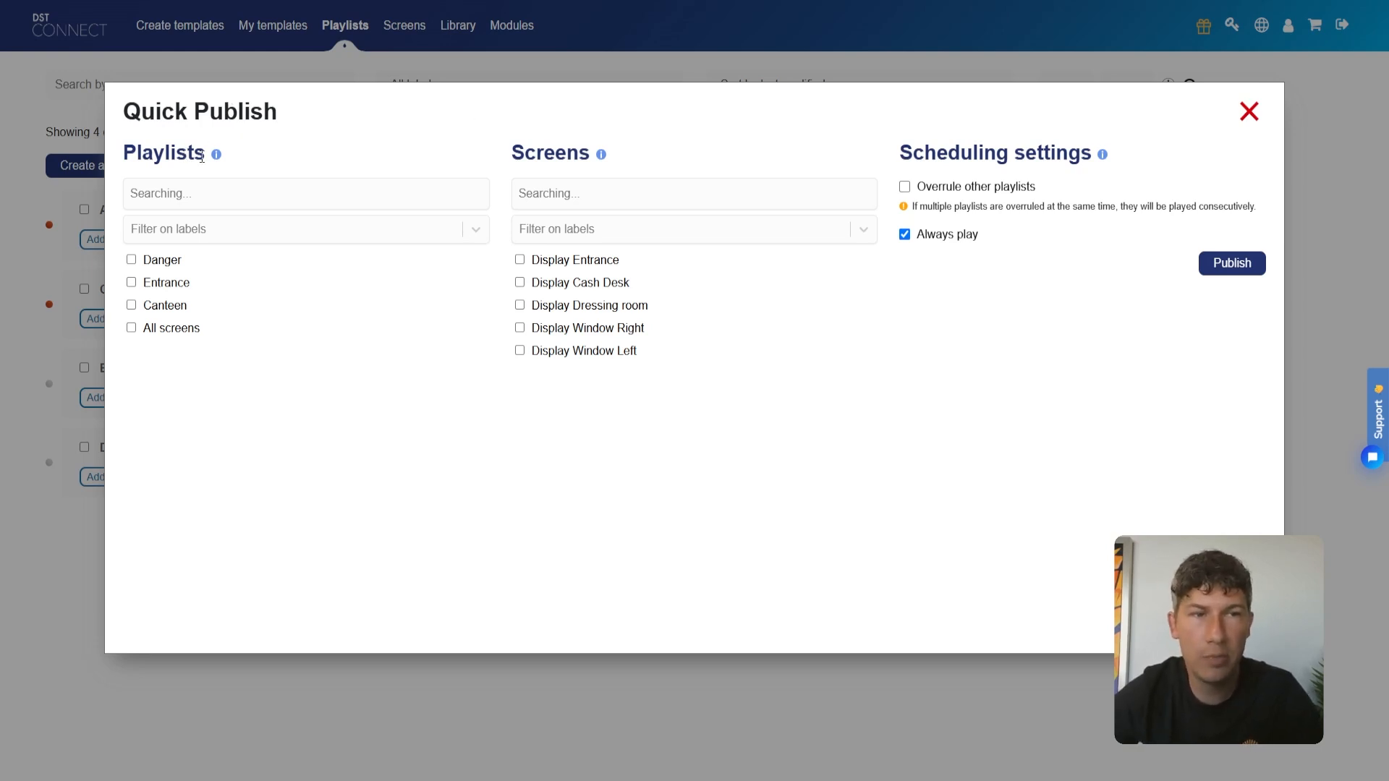
{"action": "left_click_drag", "start_coordinate": [202, 156], "coordinate": [120, 155]}
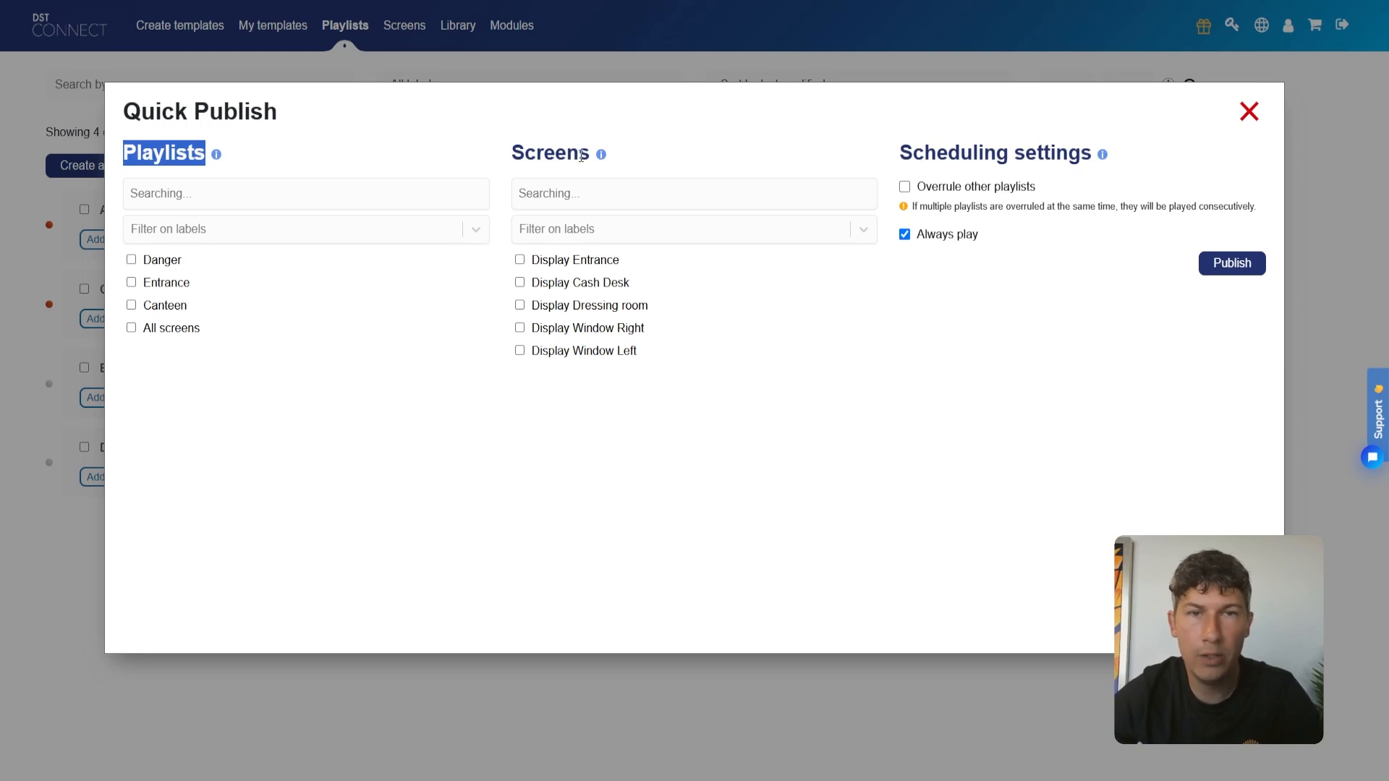
{"action": "left_click_drag", "start_coordinate": [581, 156], "coordinate": [520, 157]}
{"action": "left_click_drag", "start_coordinate": [900, 153], "coordinate": [1096, 155]}
{"action": "left_click", "coordinate": [1056, 157]}
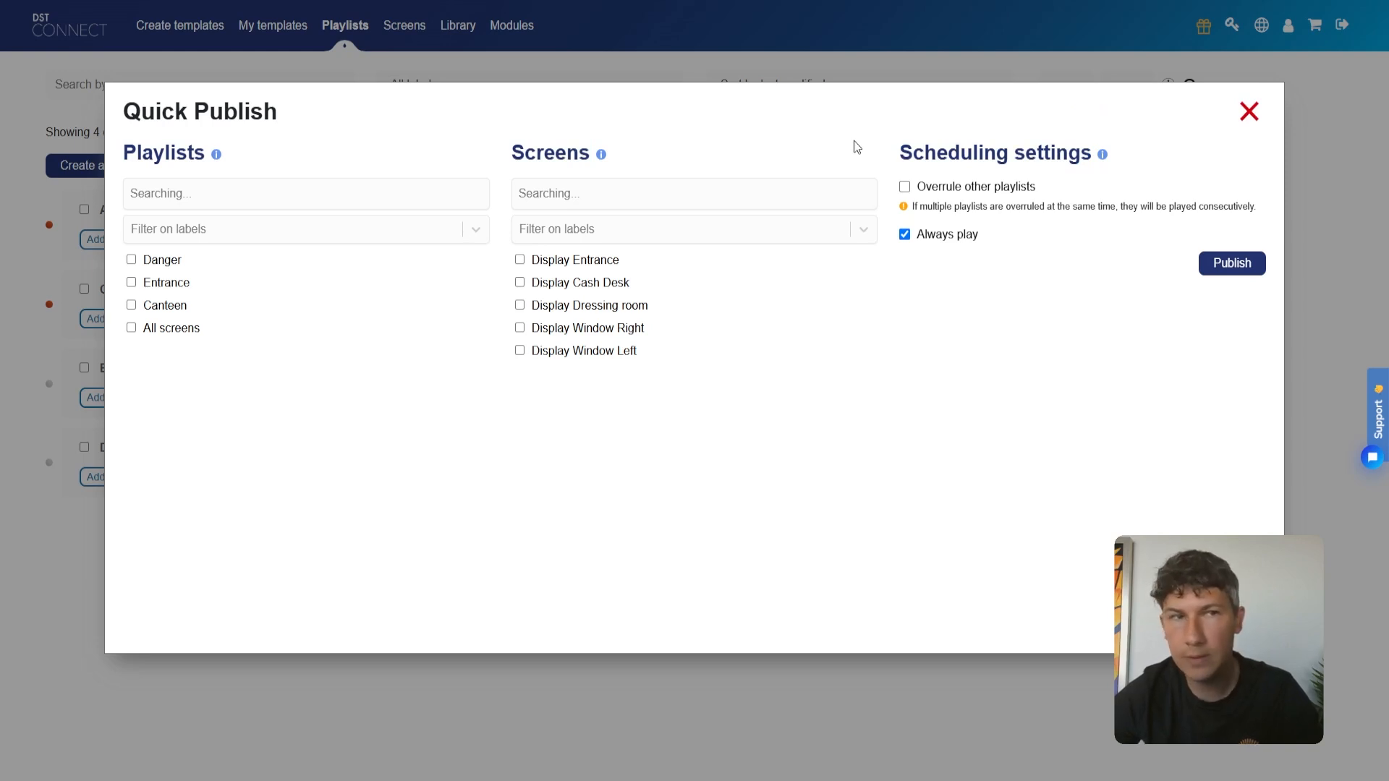
Select the Danger, Entrance, Canteen and All screens playlists and order them as Entrance, Canteen, Danger, All screens
{"action": "left_click", "coordinate": [189, 263]}
{"action": "left_click", "coordinate": [189, 285]}
{"action": "left_click", "coordinate": [192, 307]}
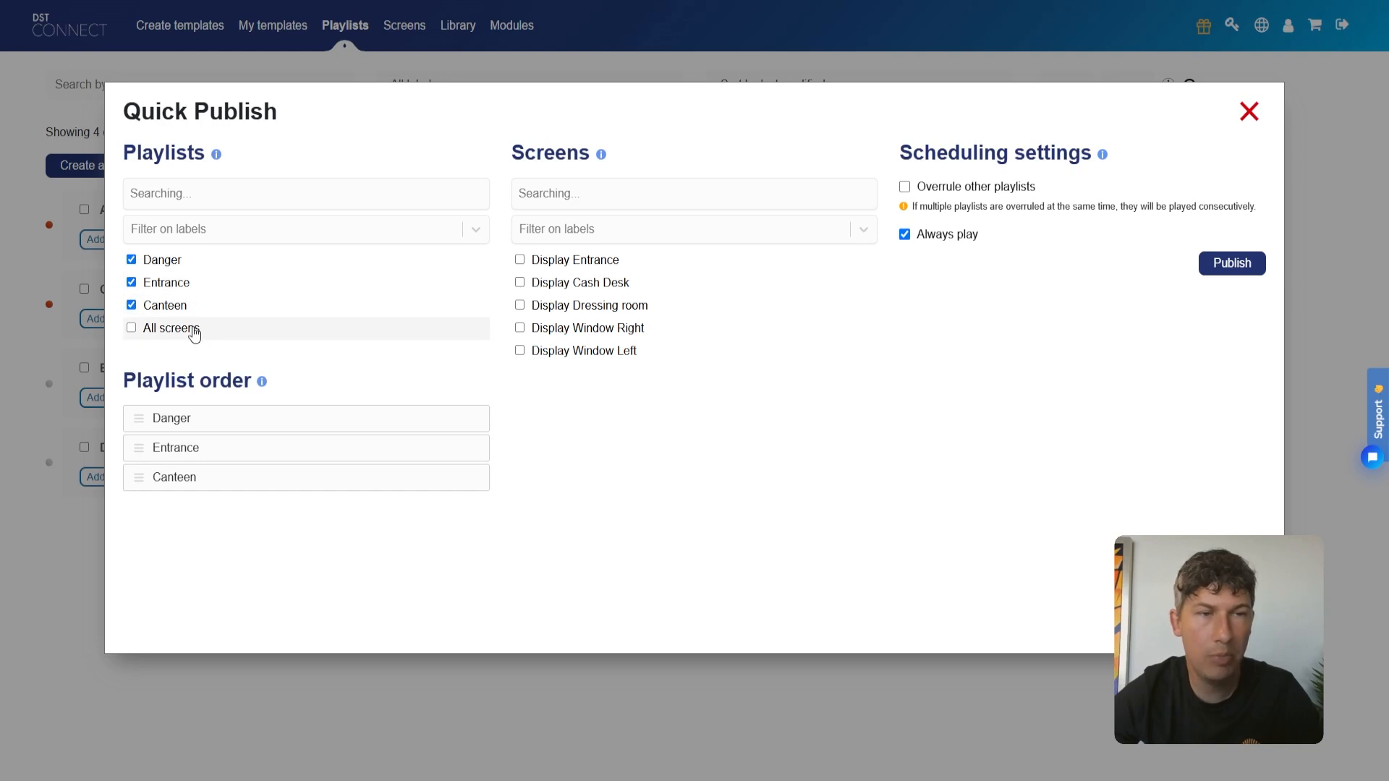
{"action": "left_click", "coordinate": [194, 331]}
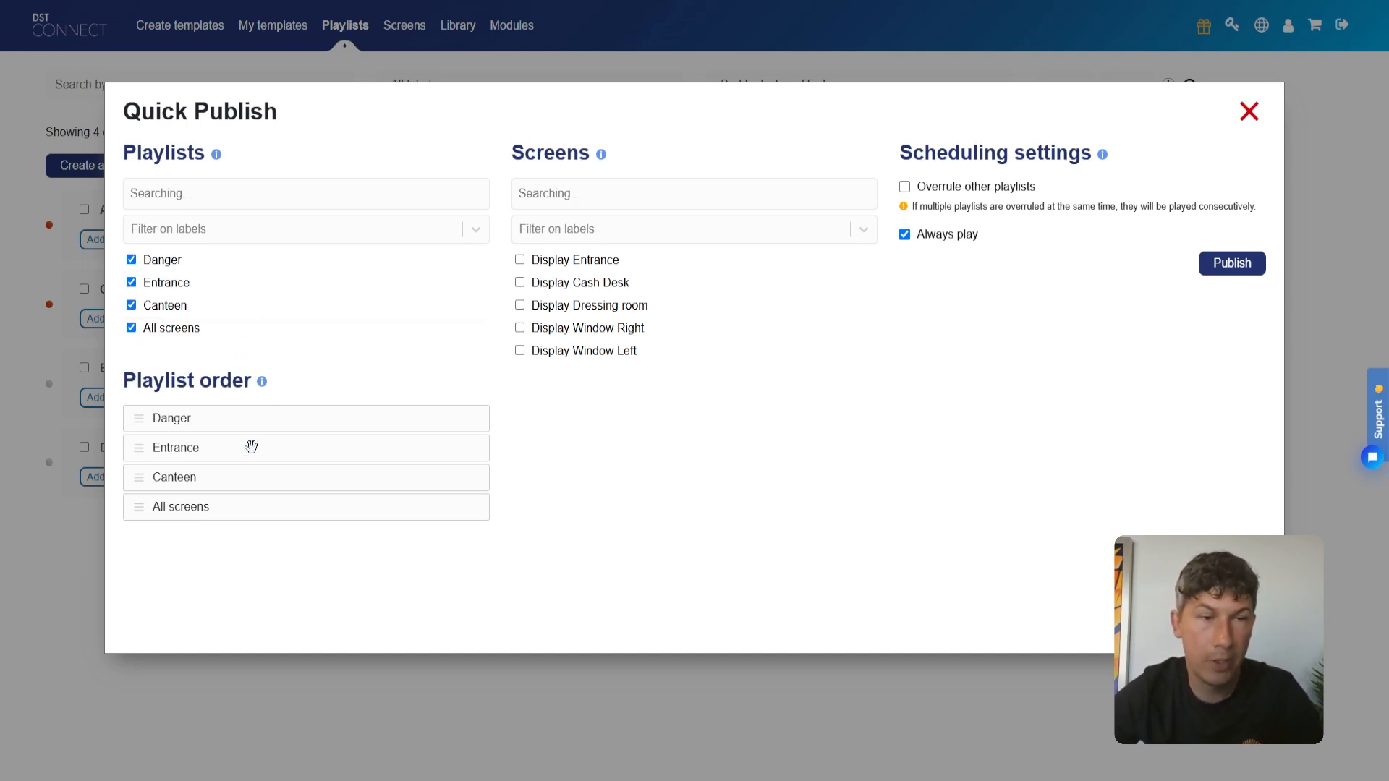
{"action": "left_click_drag", "start_coordinate": [248, 453], "coordinate": [260, 420]}
{"action": "left_click_drag", "start_coordinate": [257, 480], "coordinate": [257, 456]}
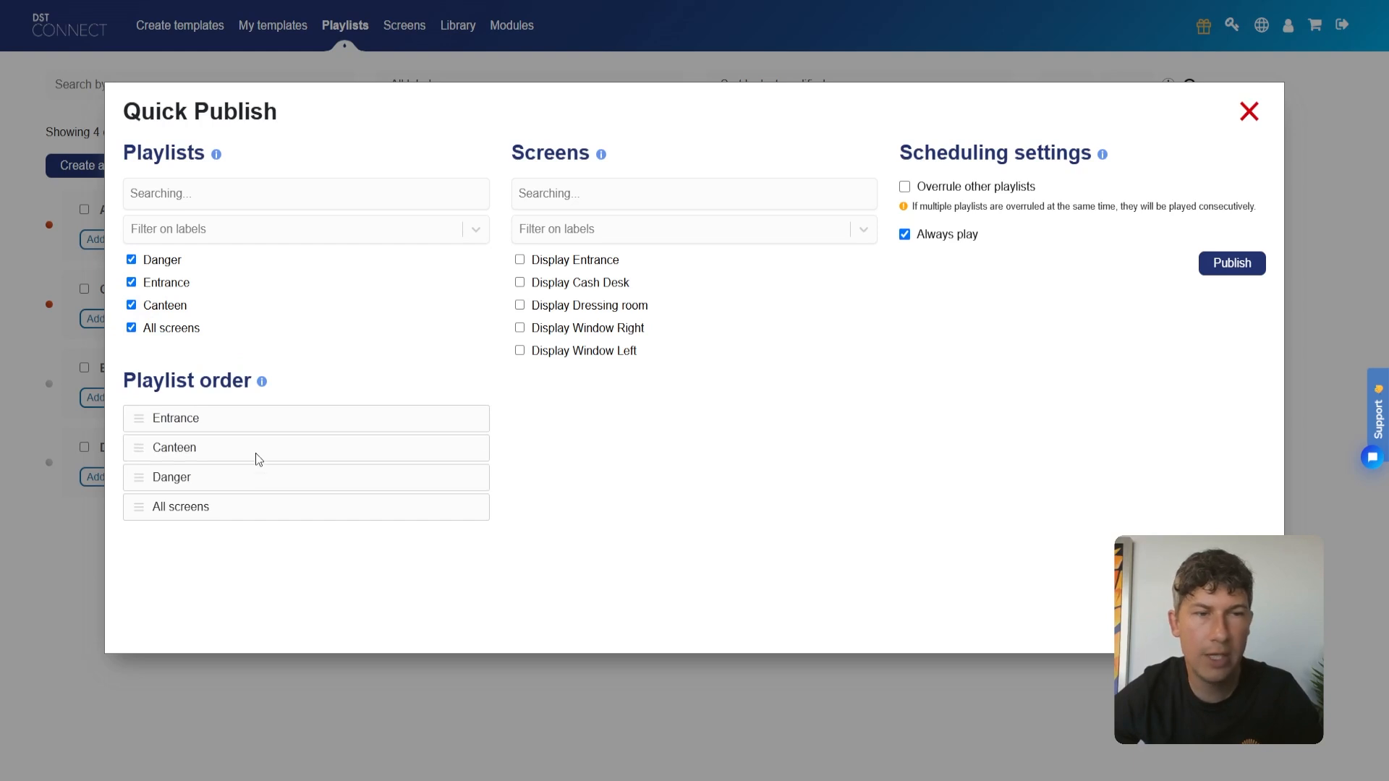
Target Display Entrance, Display Cash Desk, Display Window Right and Display Window Left for publishing
{"action": "left_click", "coordinate": [520, 259]}
{"action": "left_click", "coordinate": [519, 282]}
{"action": "left_click", "coordinate": [522, 328]}
{"action": "left_click", "coordinate": [521, 350]}
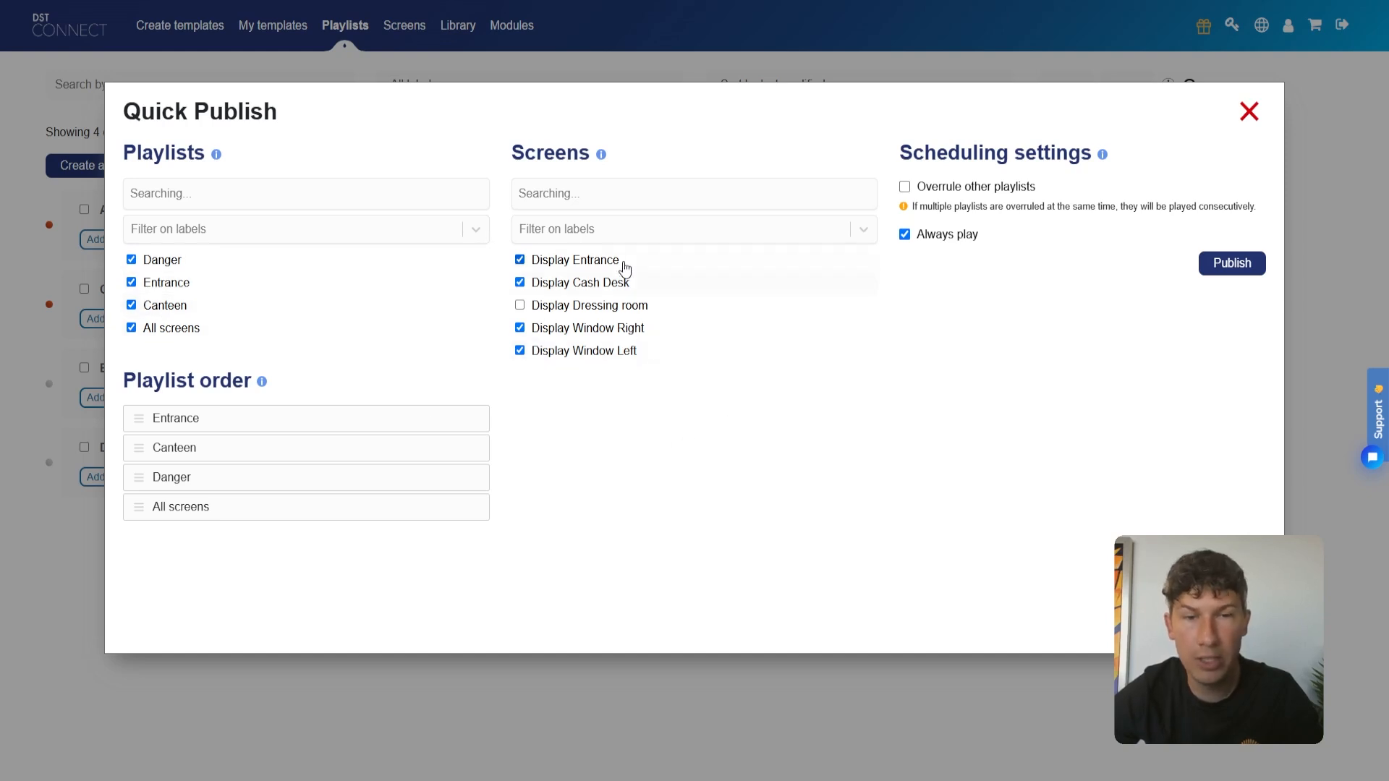
{"action": "mouse_move", "coordinate": [1052, 142]}
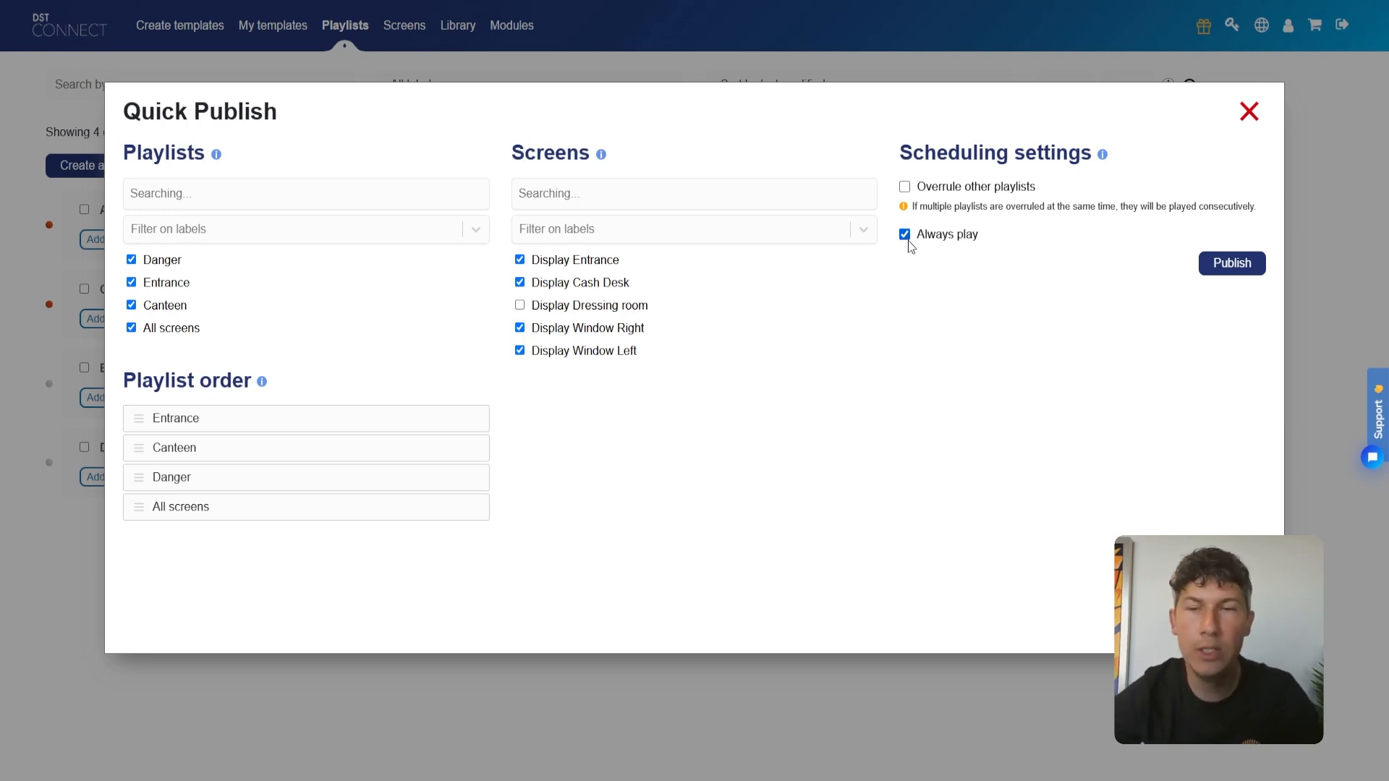
Reduce the selection to the Danger playlist on Display Entrance and close Quick Publish without publishing
{"action": "left_click", "coordinate": [198, 284]}
{"action": "left_click", "coordinate": [159, 305]}
{"action": "left_click", "coordinate": [173, 328]}
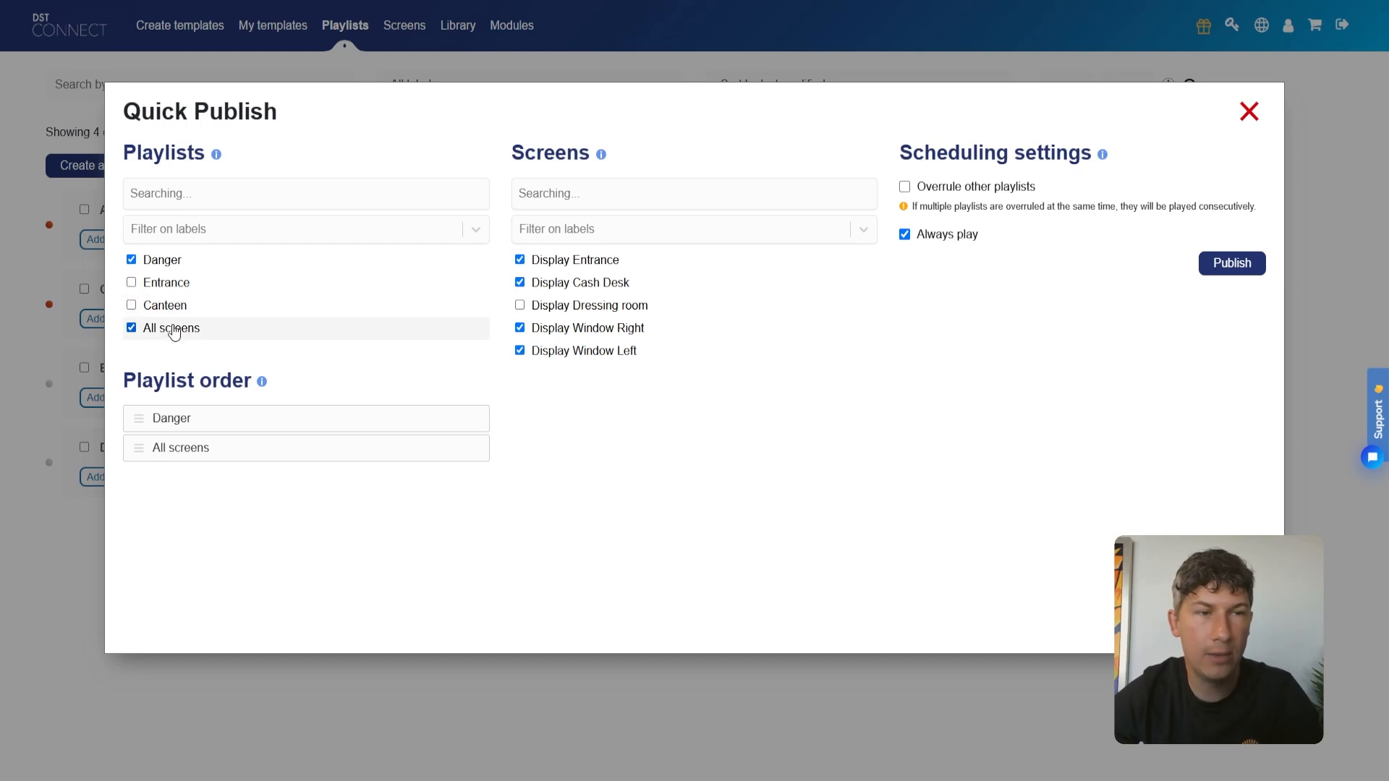
{"action": "left_click", "coordinate": [595, 284]}
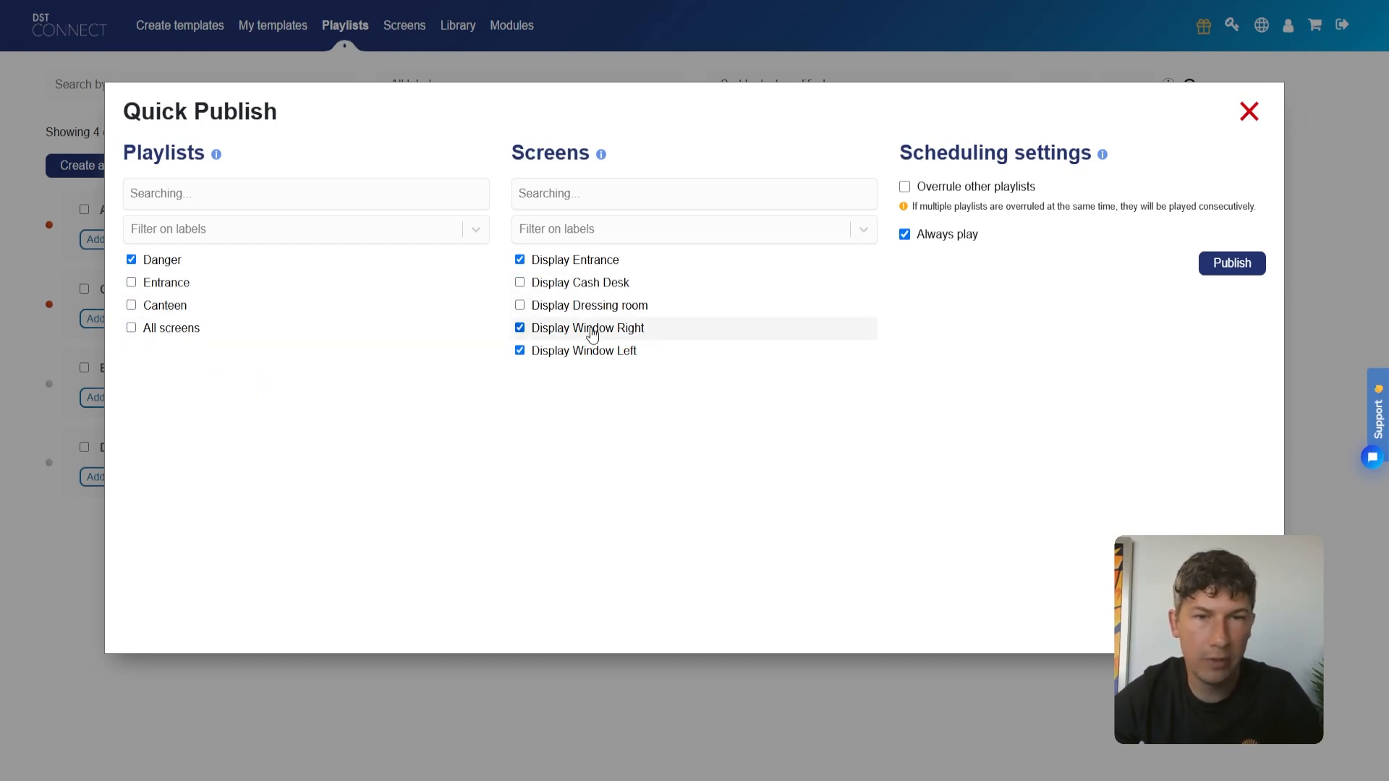
{"action": "left_click", "coordinate": [591, 327]}
{"action": "left_click", "coordinate": [586, 352]}
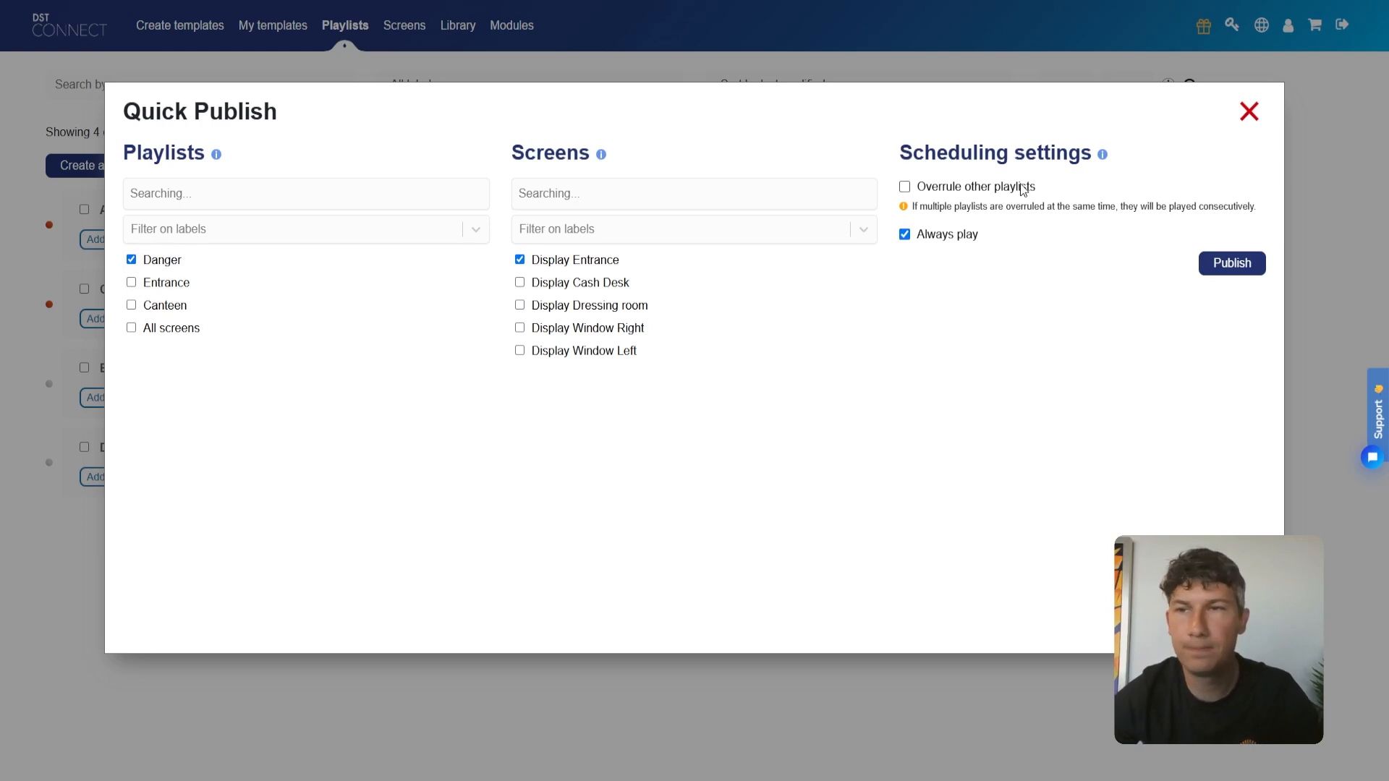
{"action": "left_click", "coordinate": [1249, 113]}
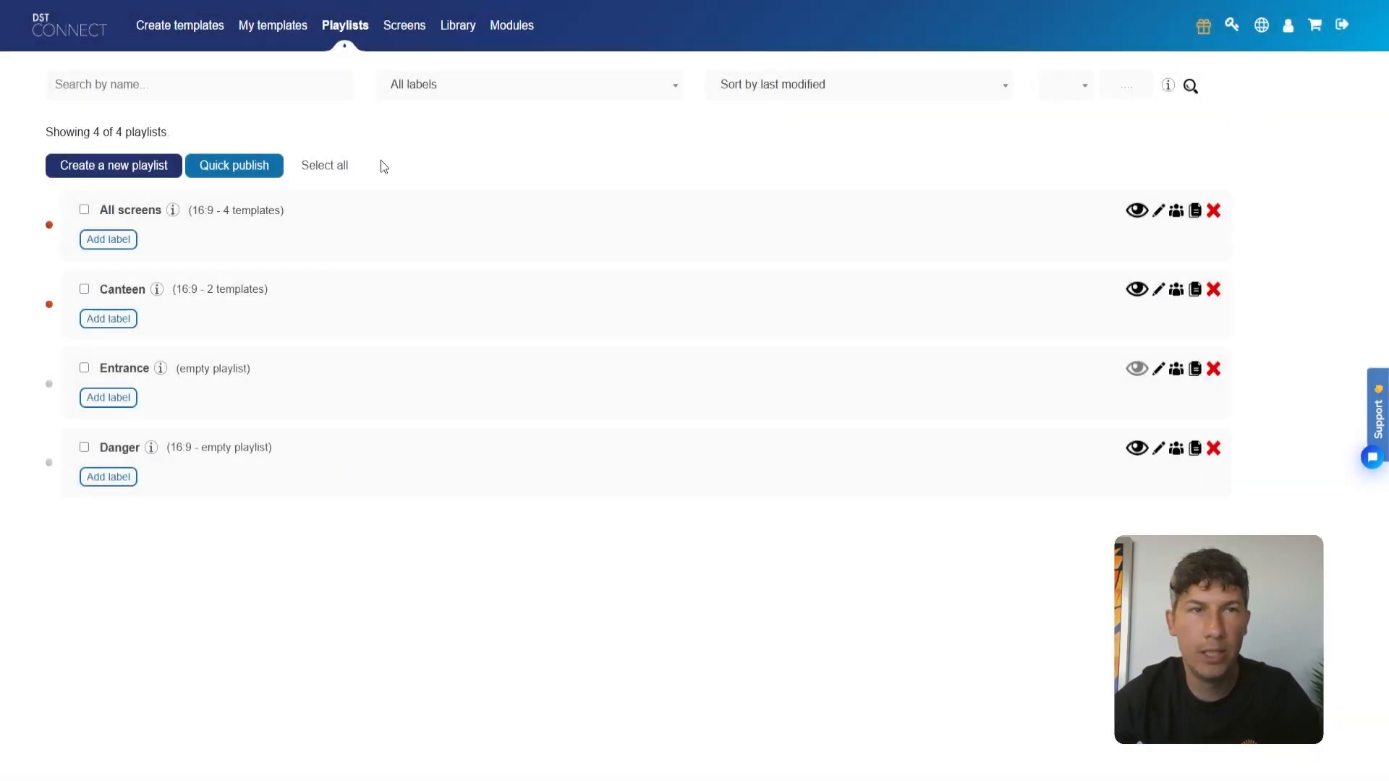
Open Quick Publish for the existing templates and review its Templates and Playlists sections
{"action": "left_click", "coordinate": [278, 41]}
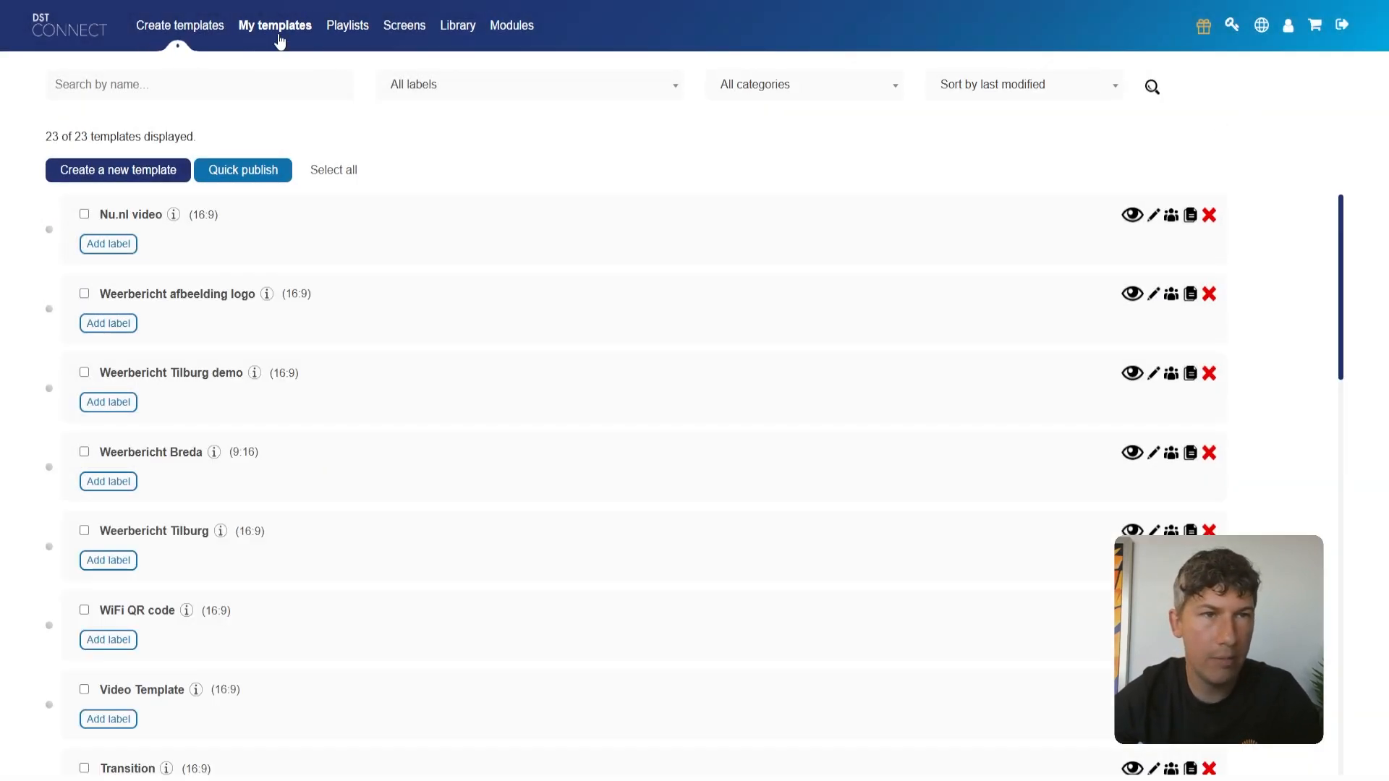
{"action": "left_click", "coordinate": [246, 179]}
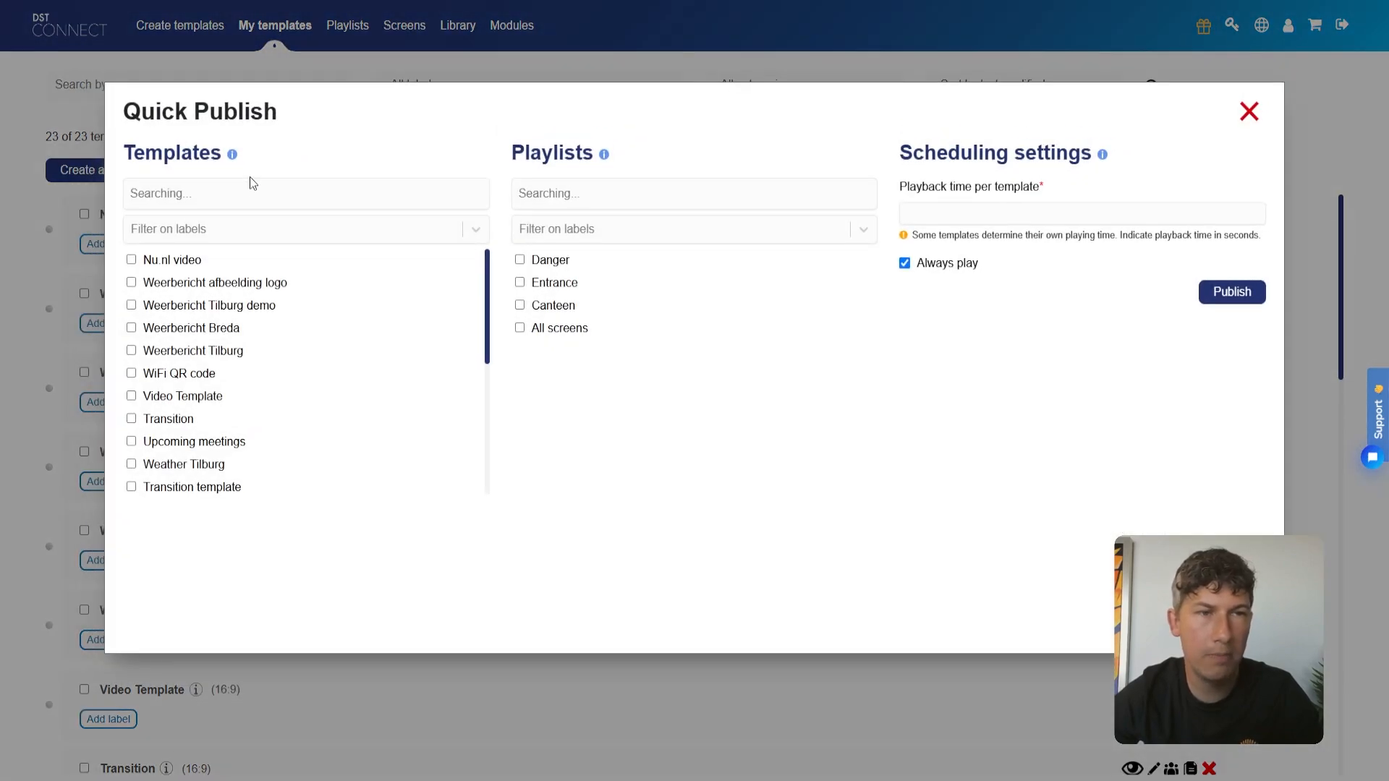
{"action": "left_click_drag", "start_coordinate": [216, 157], "coordinate": [125, 160]}
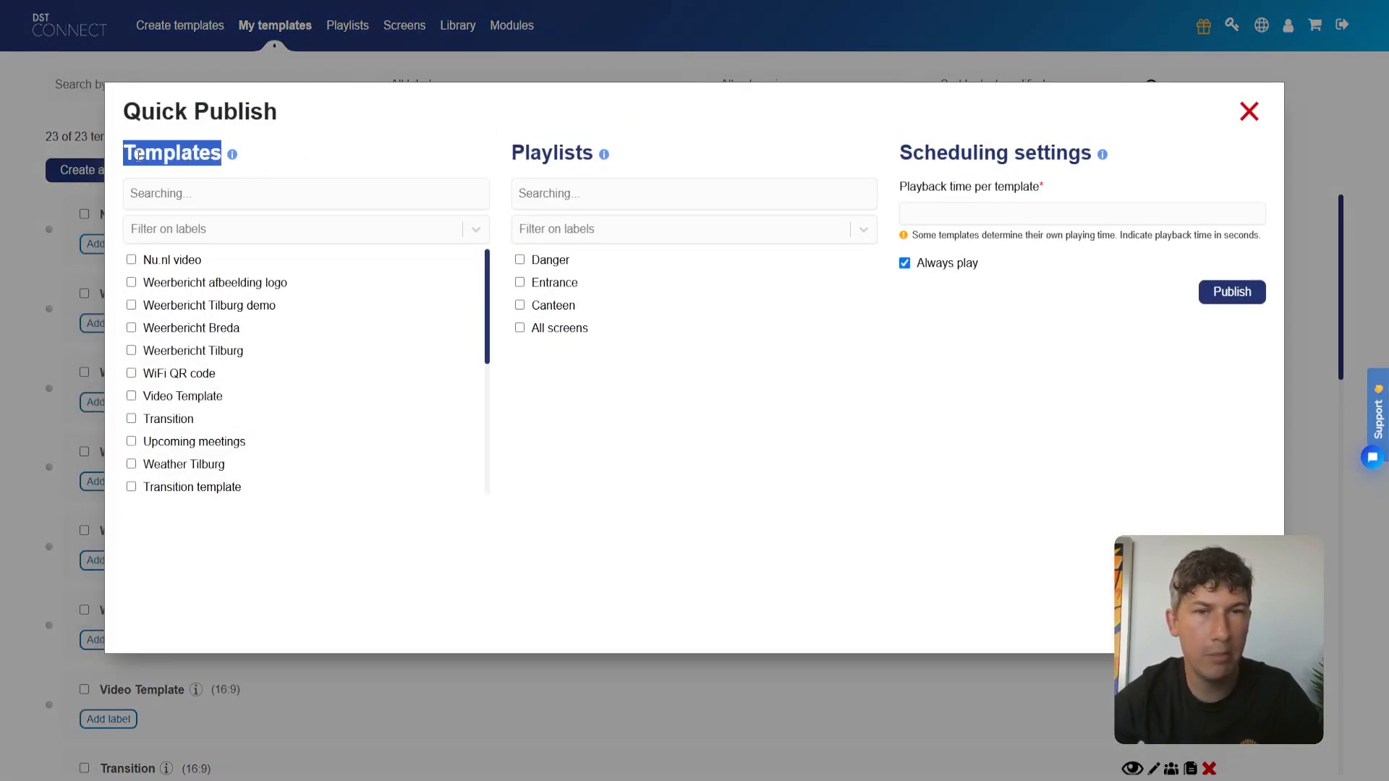
{"action": "left_click_drag", "start_coordinate": [513, 153], "coordinate": [595, 155]}
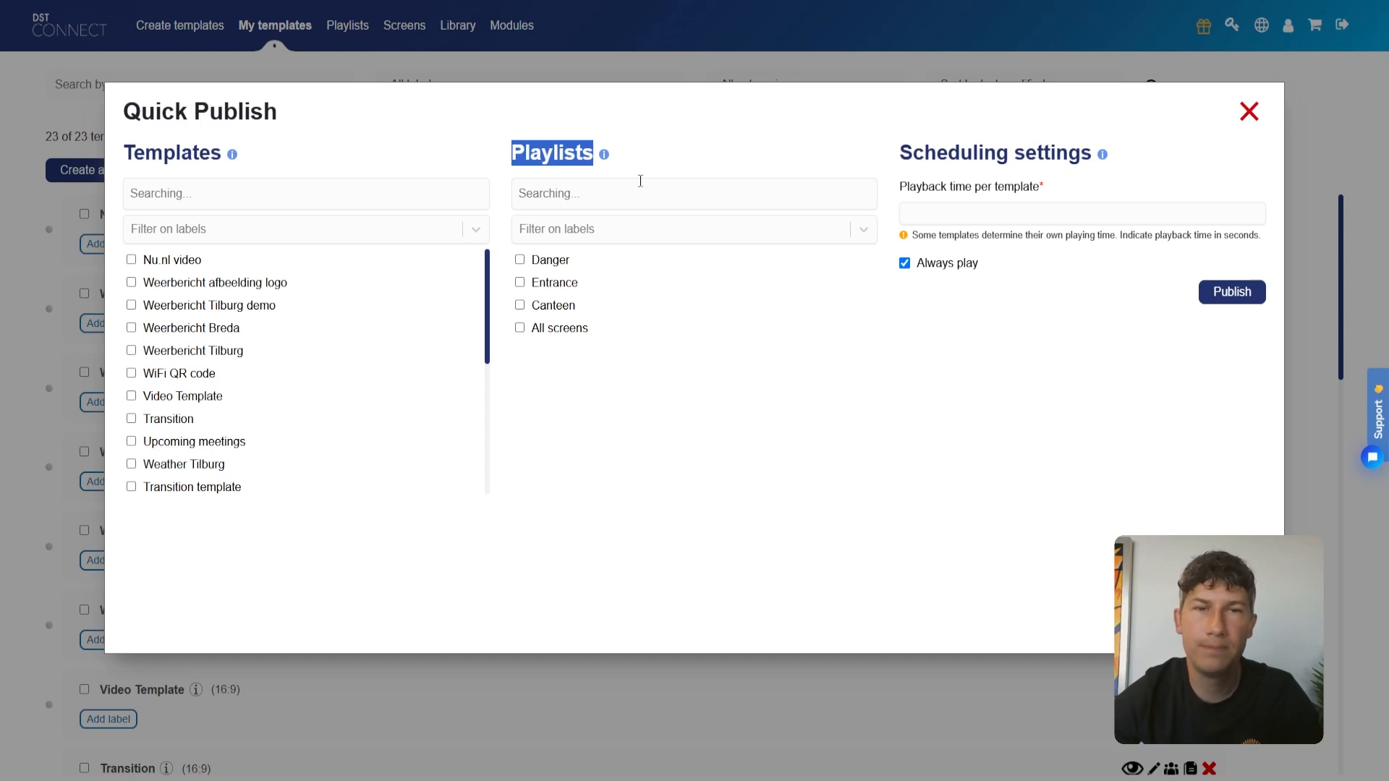
Select five templates and order them as Nu.nl video, Weerbericht Tilburg, WiFi QR code, Weerbericht Tilburg demo, Weerbericht afbeelding logo
{"action": "left_click", "coordinate": [233, 269]}
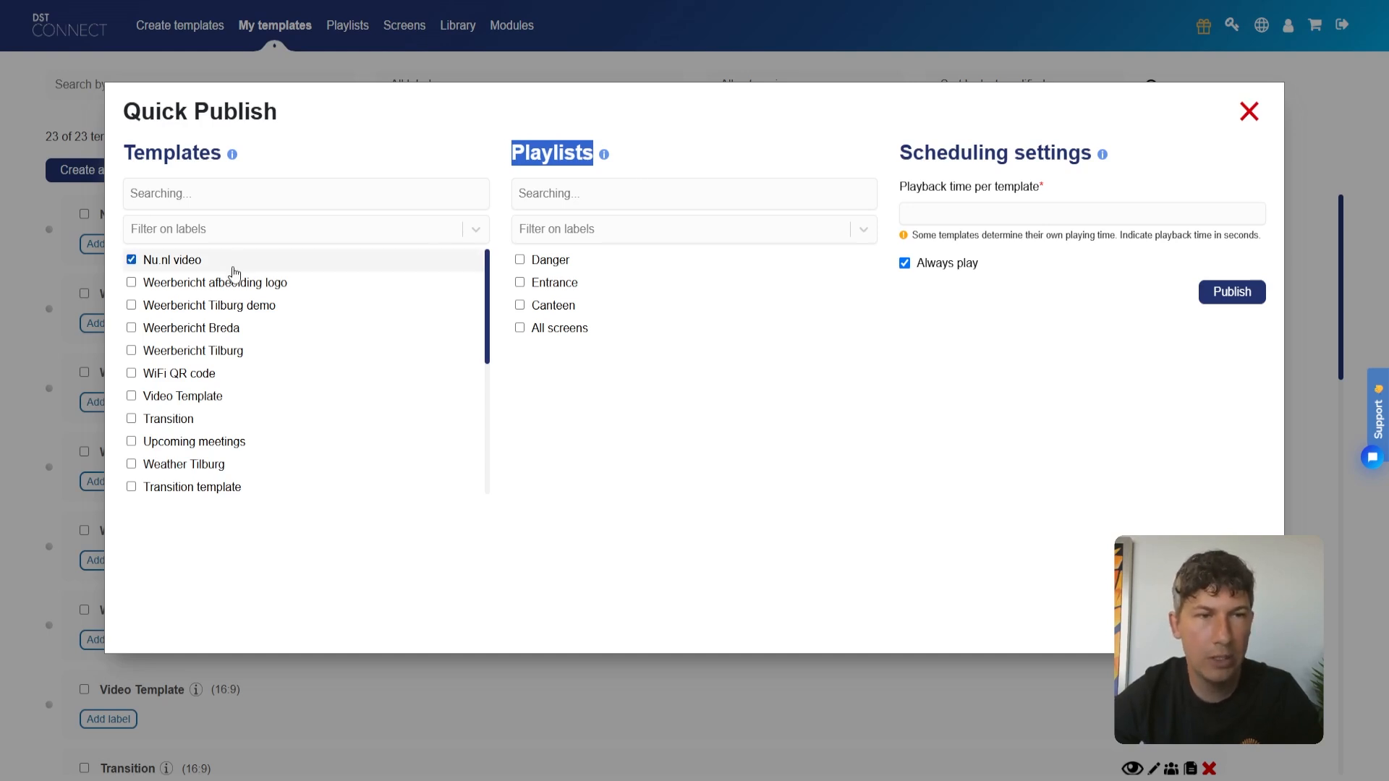
{"action": "left_click", "coordinate": [230, 283]}
{"action": "left_click", "coordinate": [229, 305]}
{"action": "left_click", "coordinate": [217, 351]}
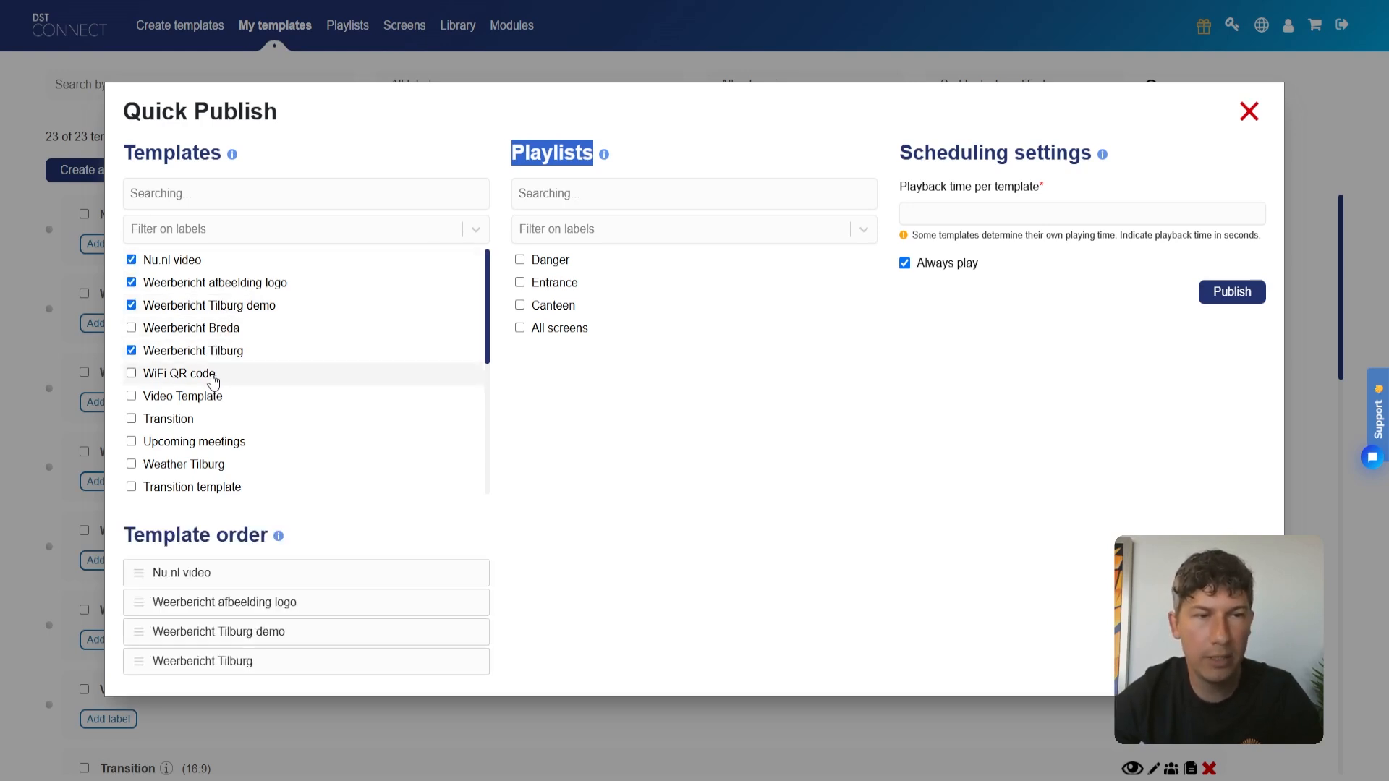
{"action": "left_click", "coordinate": [210, 374]}
{"action": "mouse_move", "coordinate": [248, 614]}
{"action": "left_mouse_down"}
{"action": "mouse_move", "coordinate": [246, 636]}
{"action": "mouse_move", "coordinate": [257, 600]}
{"action": "left_mouse_up"}
{"action": "left_click_drag", "start_coordinate": [248, 688], "coordinate": [253, 627]}
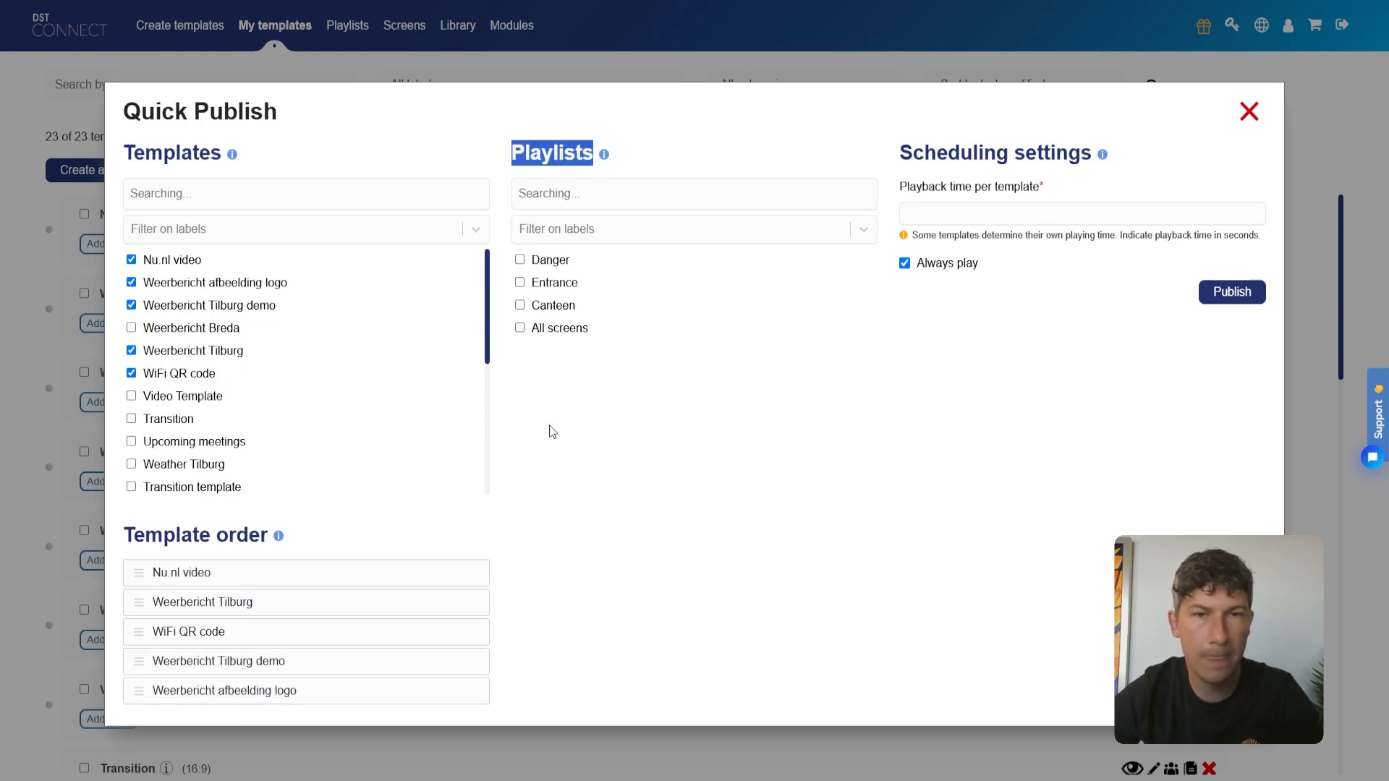
Try different target playlist combinations, ending with Danger, Entrance and Canteen selected and All screens deselected
{"action": "left_click", "coordinate": [532, 262]}
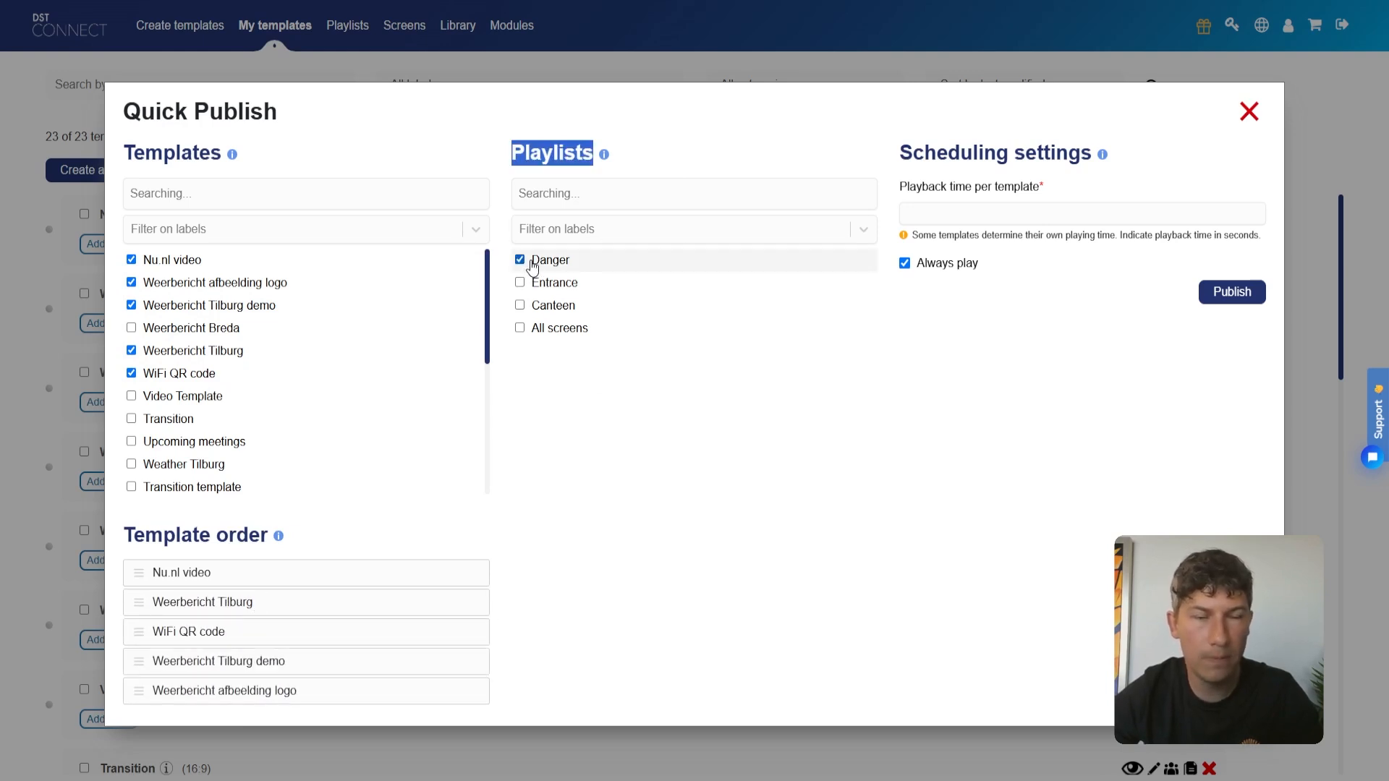
{"action": "left_click", "coordinate": [552, 288]}
{"action": "left_click", "coordinate": [552, 310]}
{"action": "left_click", "coordinate": [552, 330]}
{"action": "left_click", "coordinate": [552, 309]}
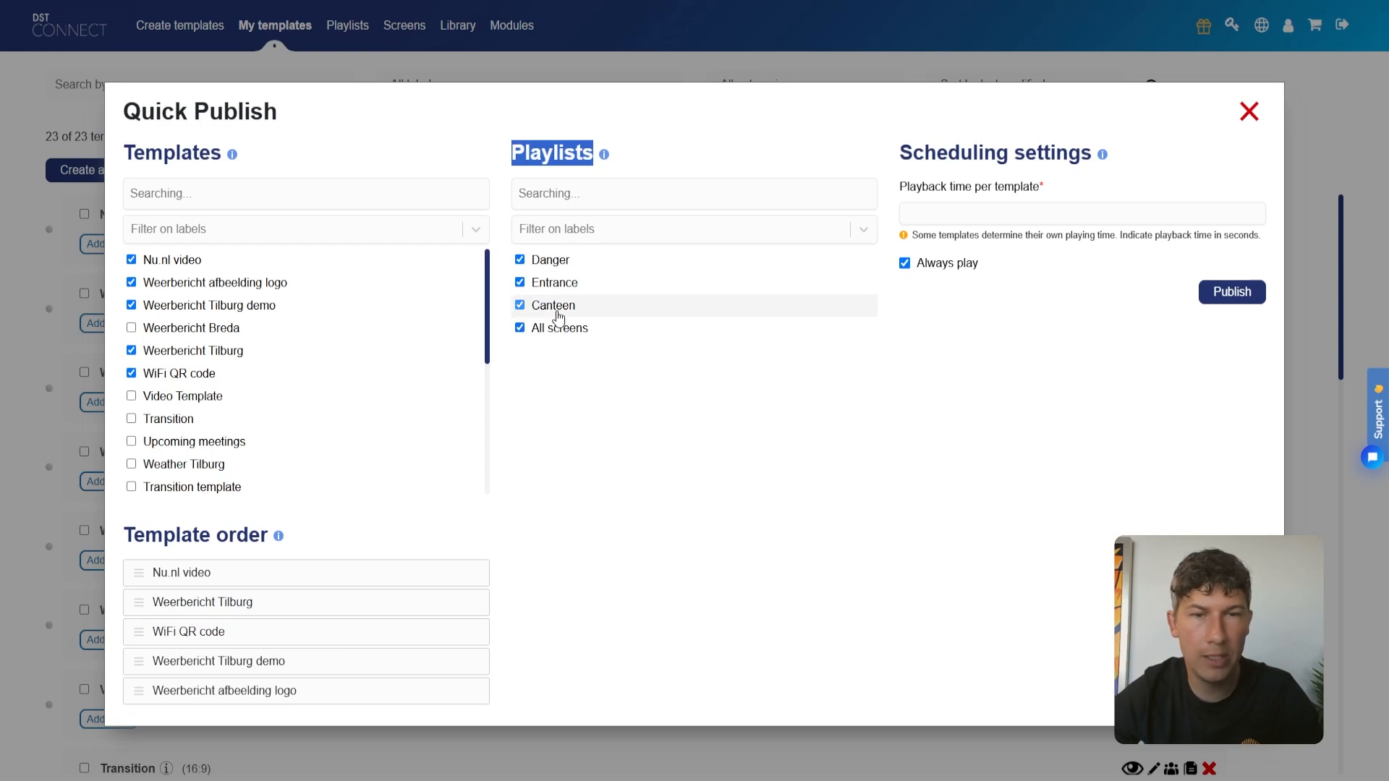
{"action": "left_click", "coordinate": [553, 289]}
{"action": "left_click", "coordinate": [553, 288]}
{"action": "left_click", "coordinate": [557, 262]}
{"action": "left_click", "coordinate": [551, 329]}
{"action": "left_click", "coordinate": [554, 306]}
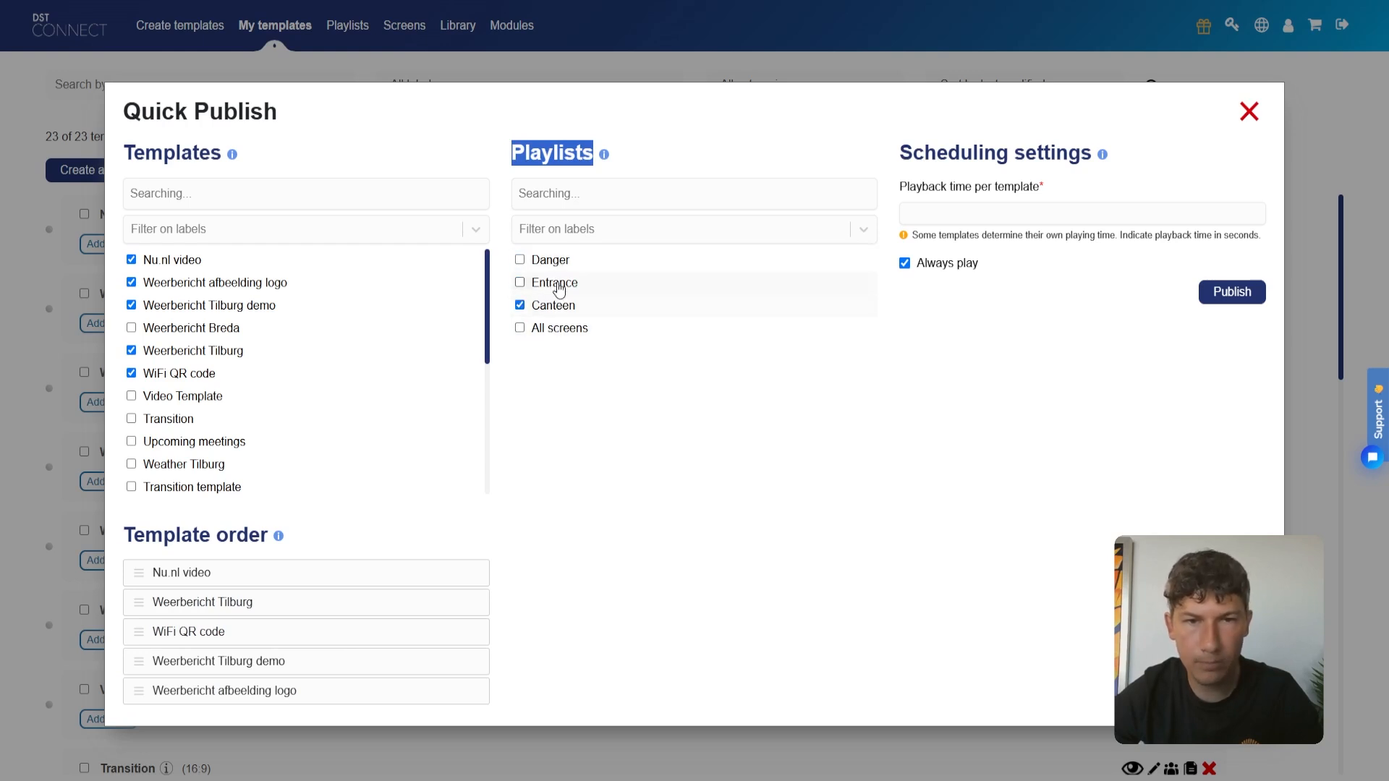
{"action": "left_click", "coordinate": [557, 264]}
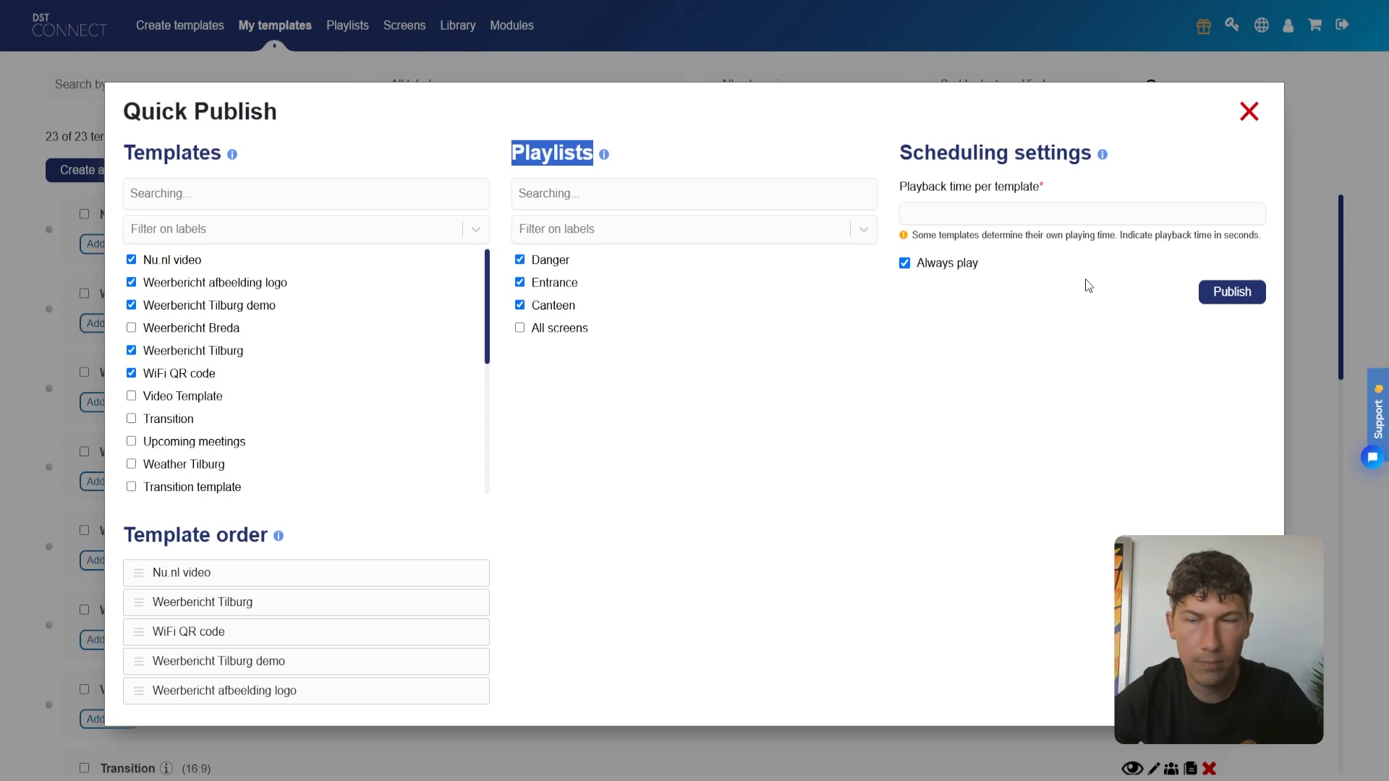
Narrow the selection to only the Nu.nl video template and only the Entrance playlist
{"action": "left_click", "coordinate": [272, 284]}
{"action": "left_click", "coordinate": [260, 304]}
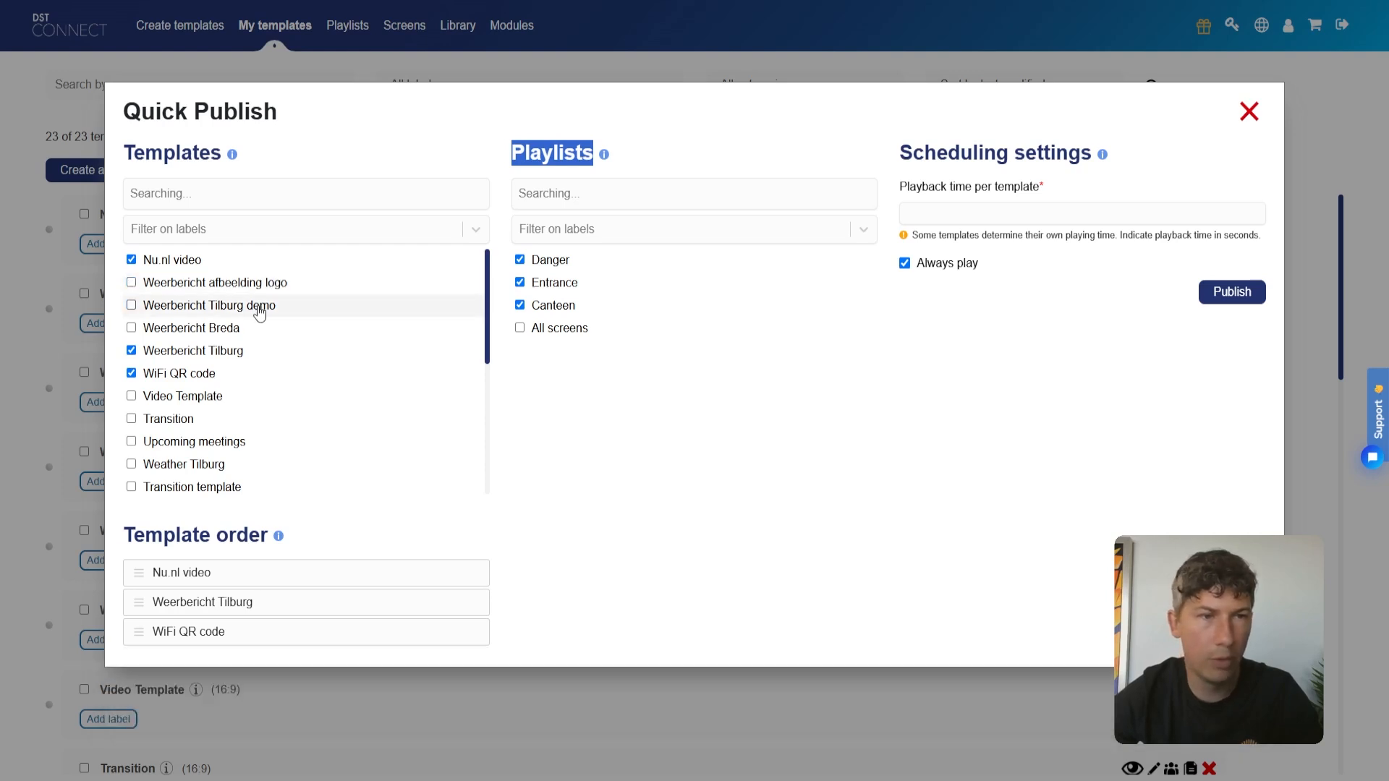
{"action": "left_click", "coordinate": [236, 352]}
{"action": "left_click", "coordinate": [232, 373]}
{"action": "left_click", "coordinate": [551, 305]}
{"action": "left_click", "coordinate": [537, 282]}
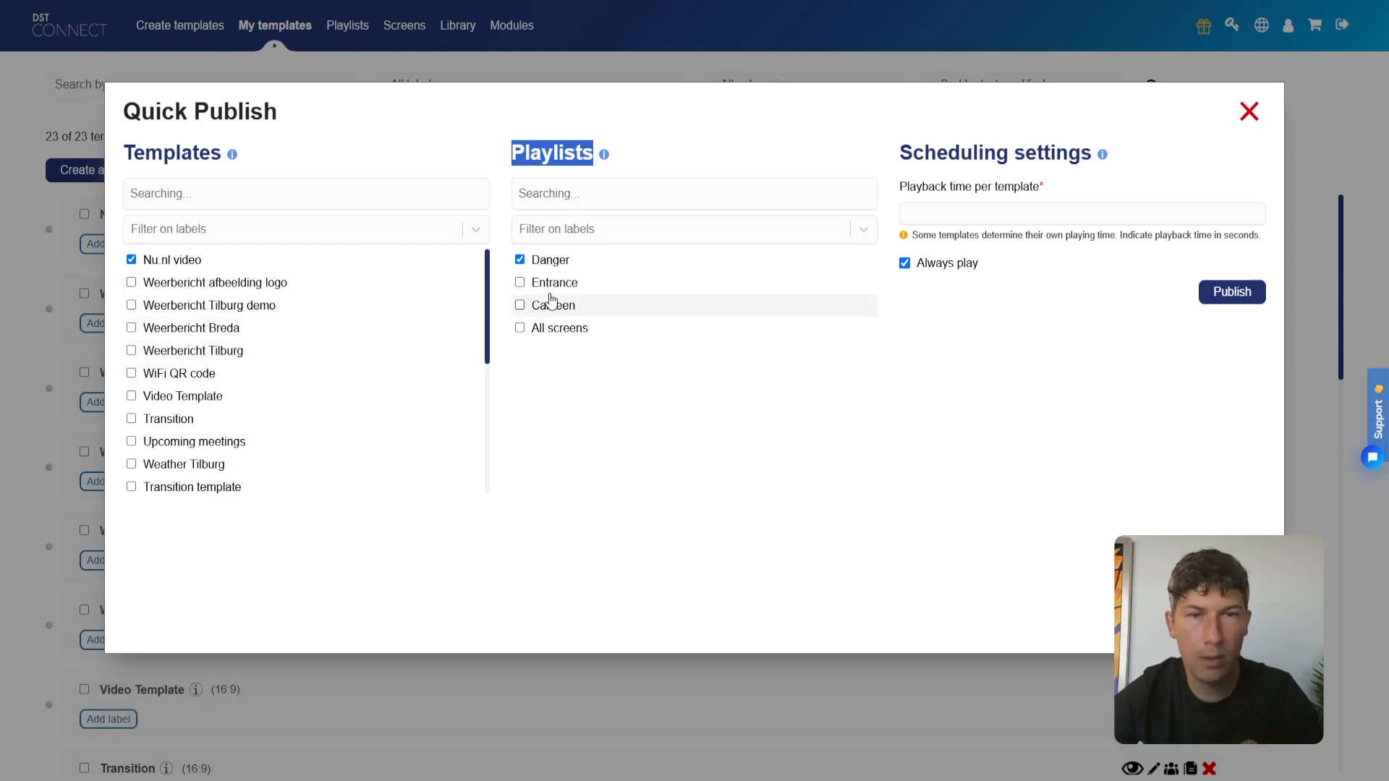
{"action": "left_click", "coordinate": [554, 282]}
{"action": "left_click", "coordinate": [551, 260]}
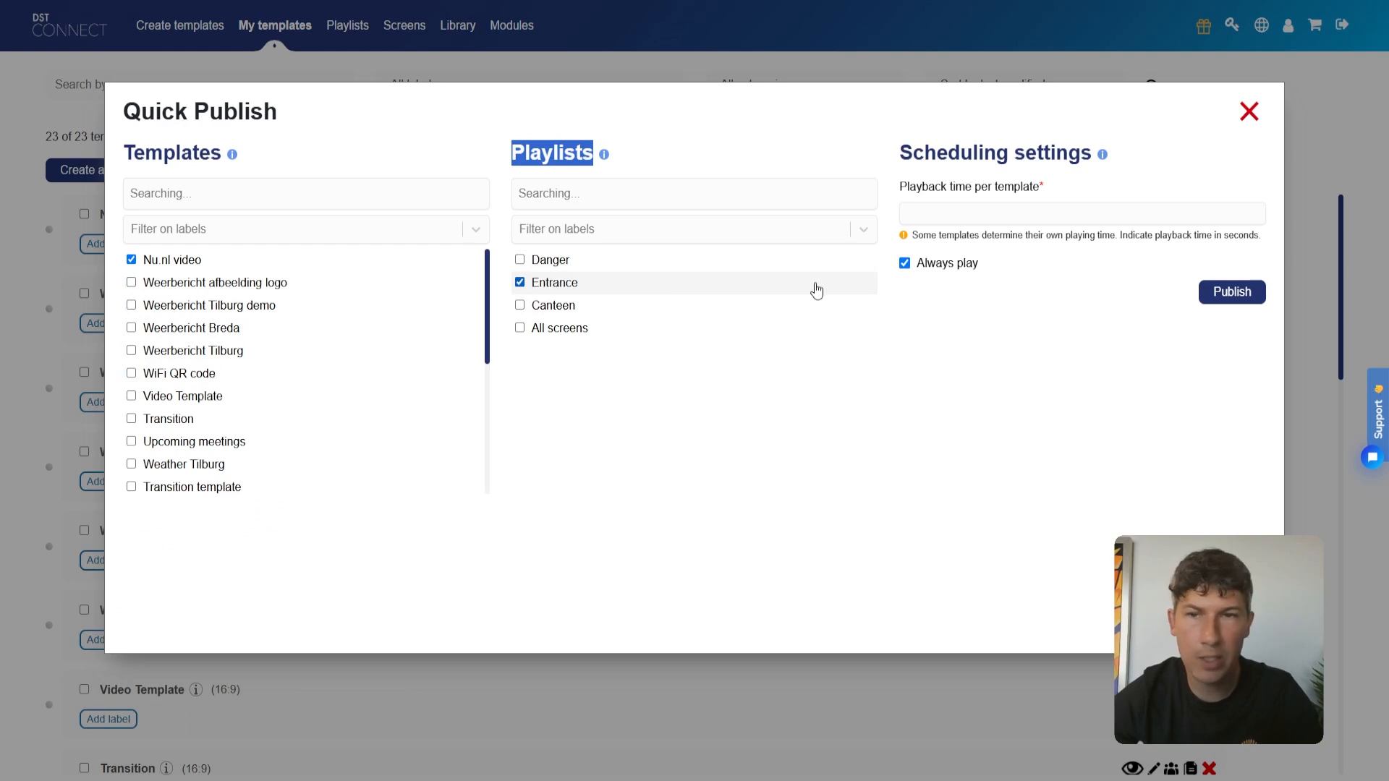
Set the playback time per template to 20 seconds and publish Nu.nl video to the Entrance playlist
{"action": "left_click", "coordinate": [960, 212]}
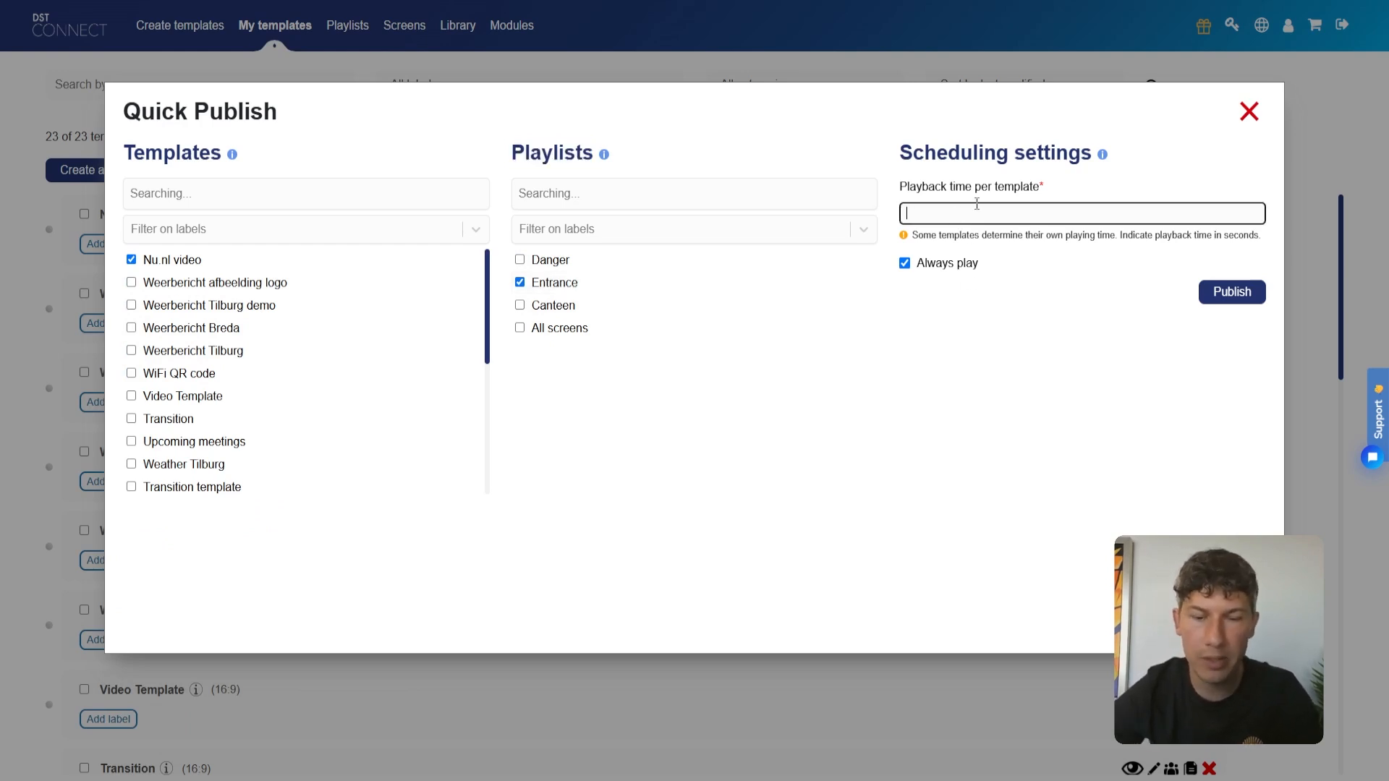
{"action": "type", "text": "20"}
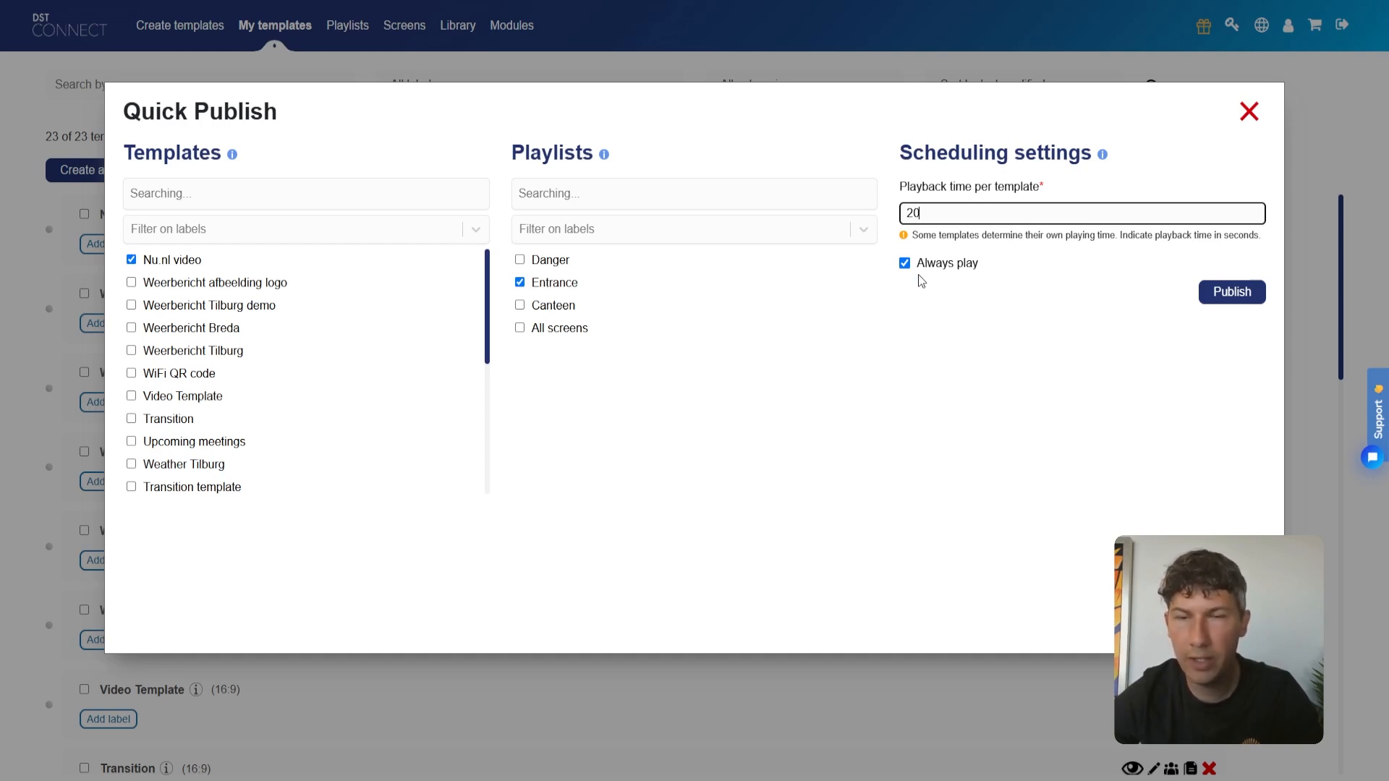
{"action": "left_click", "coordinate": [1227, 299]}
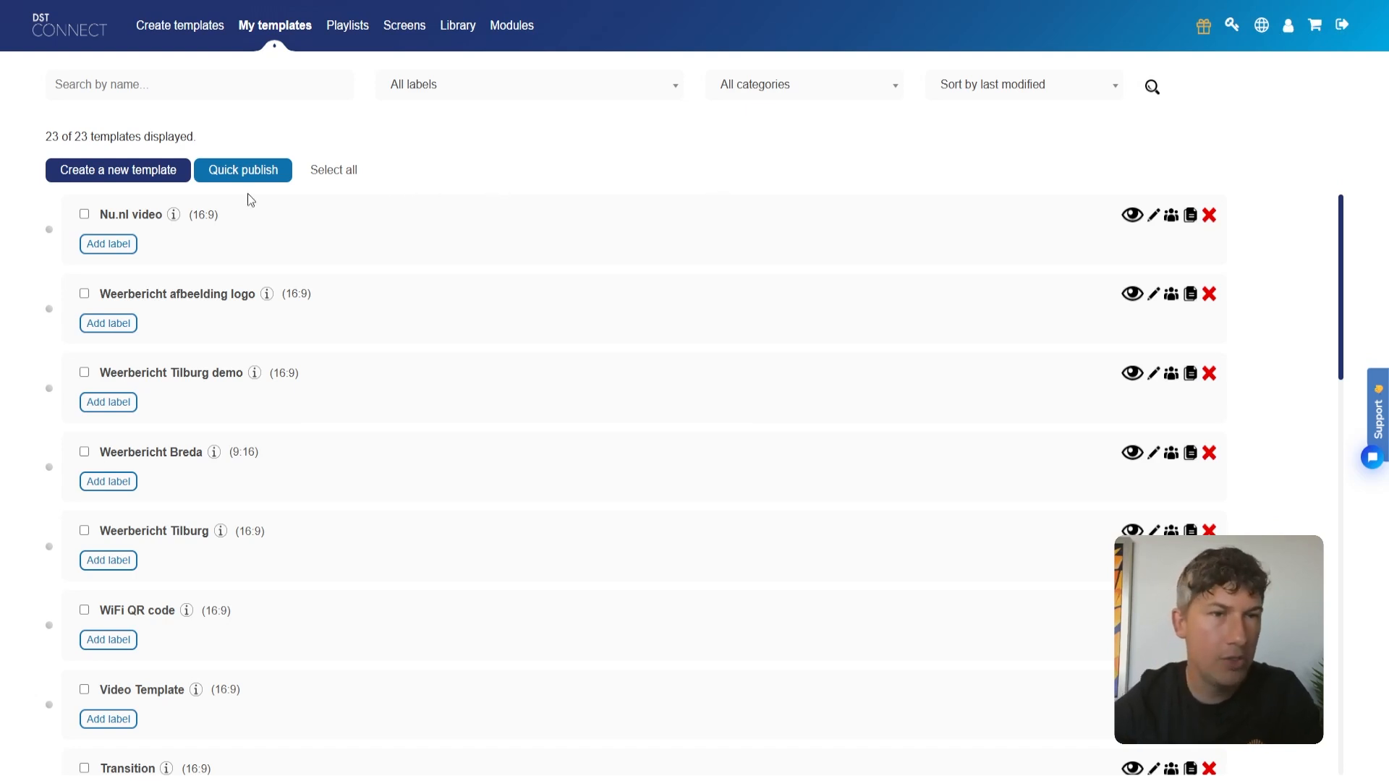
Check the Nu.nl video template's details for the playlists it has been added to, and close them
{"action": "left_click", "coordinate": [173, 219]}
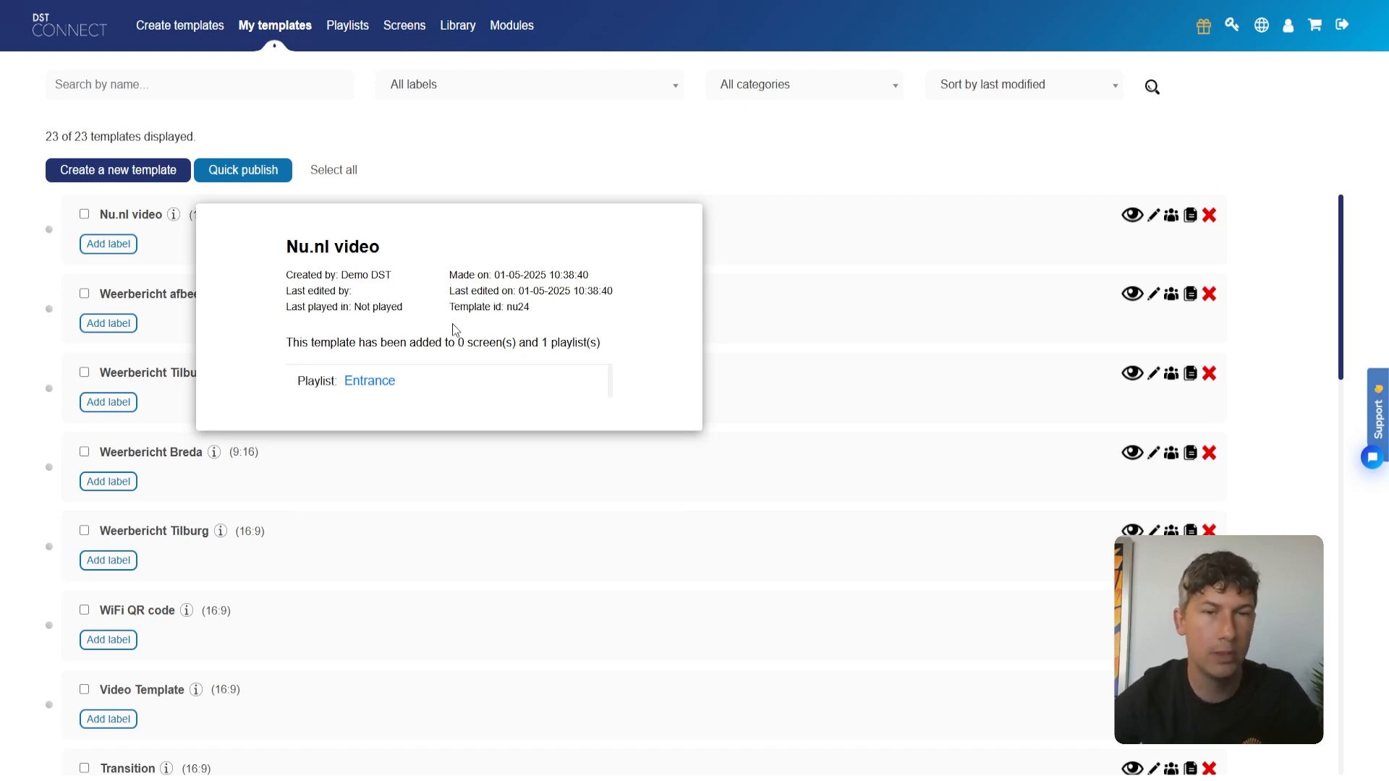
{"action": "left_click", "coordinate": [49, 234]}
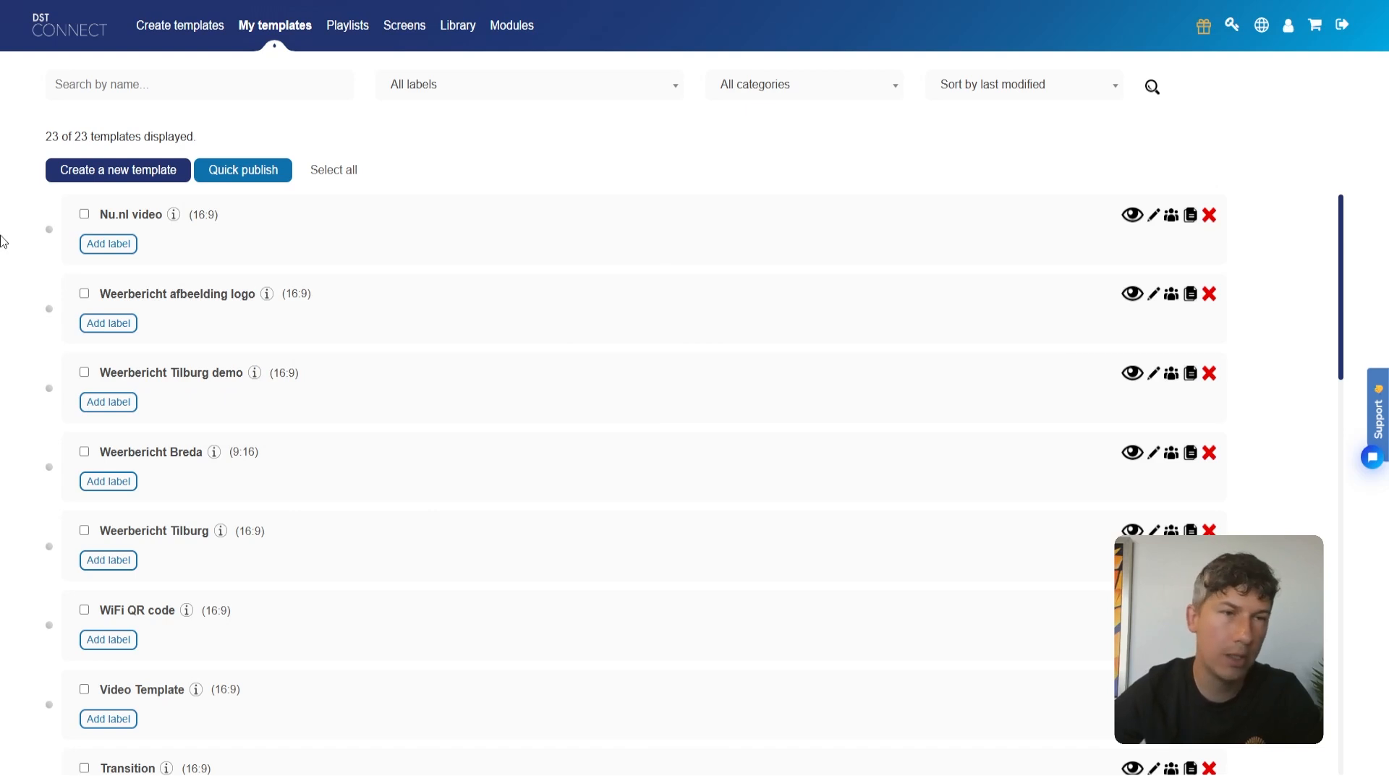